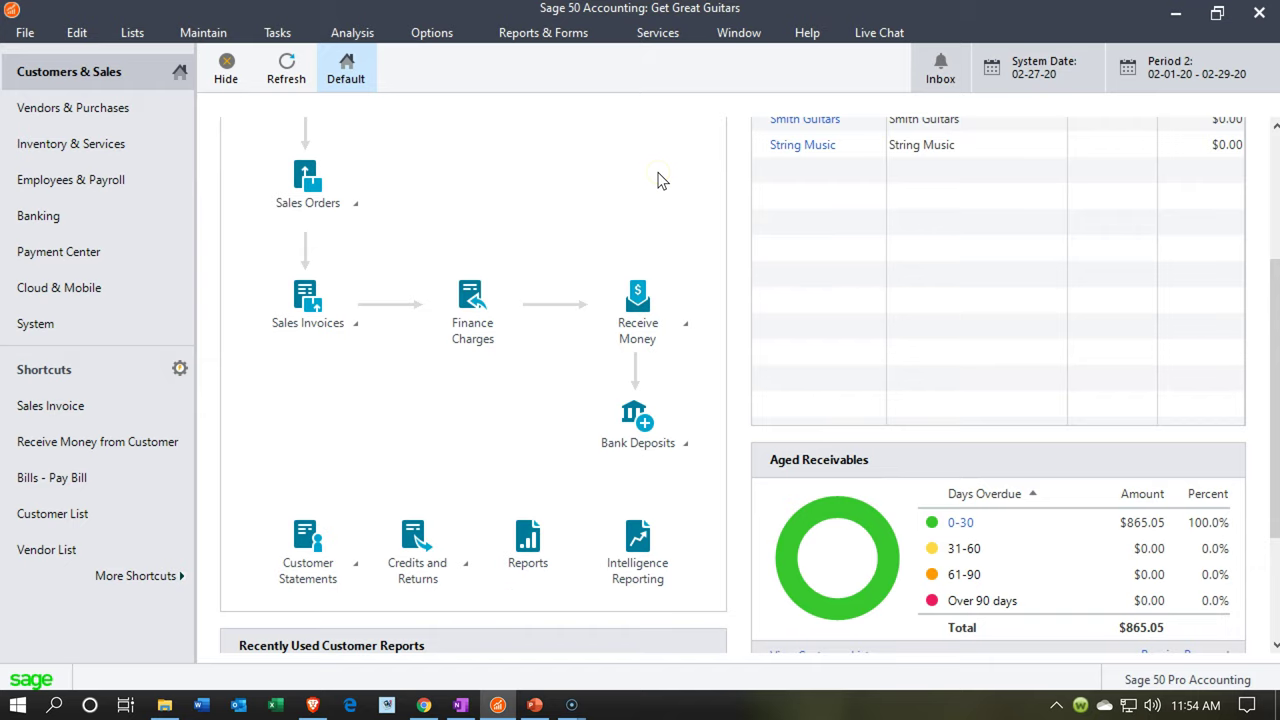
Display the standard Balance Sheet for the current period and maximize the report.
{"action": "left_click", "coordinate": [537, 42]}
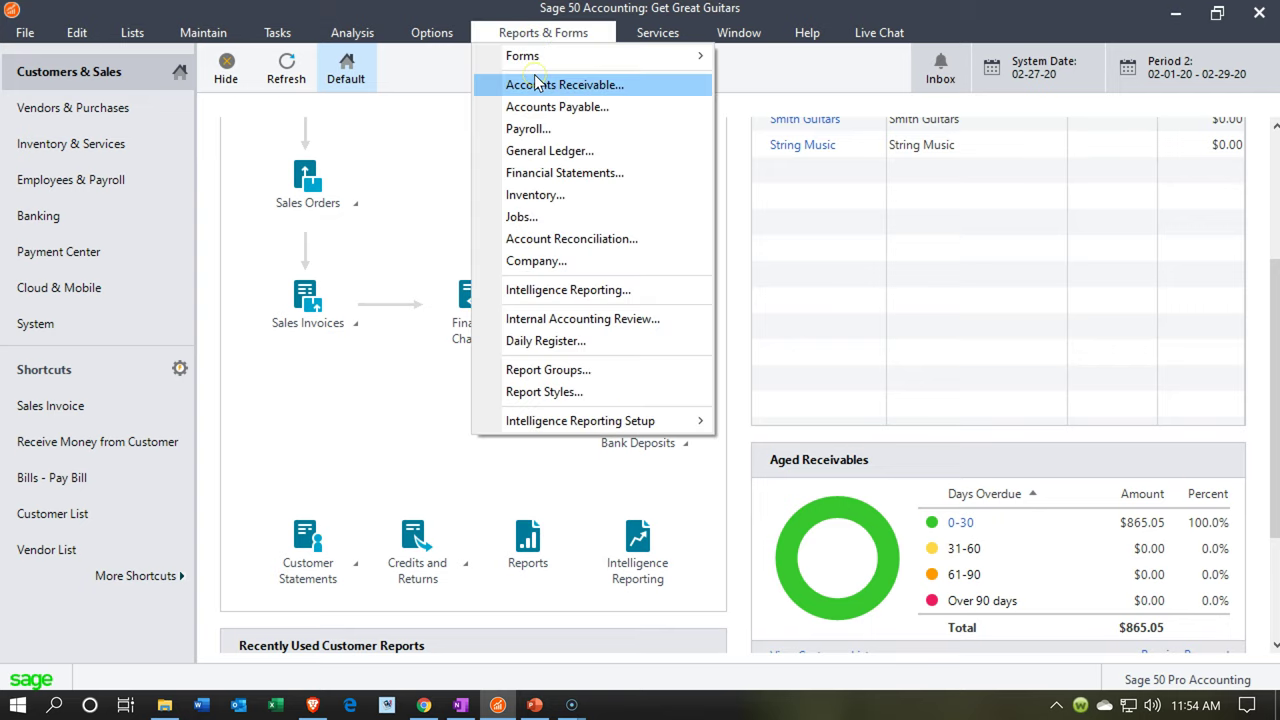
{"action": "left_click", "coordinate": [536, 172]}
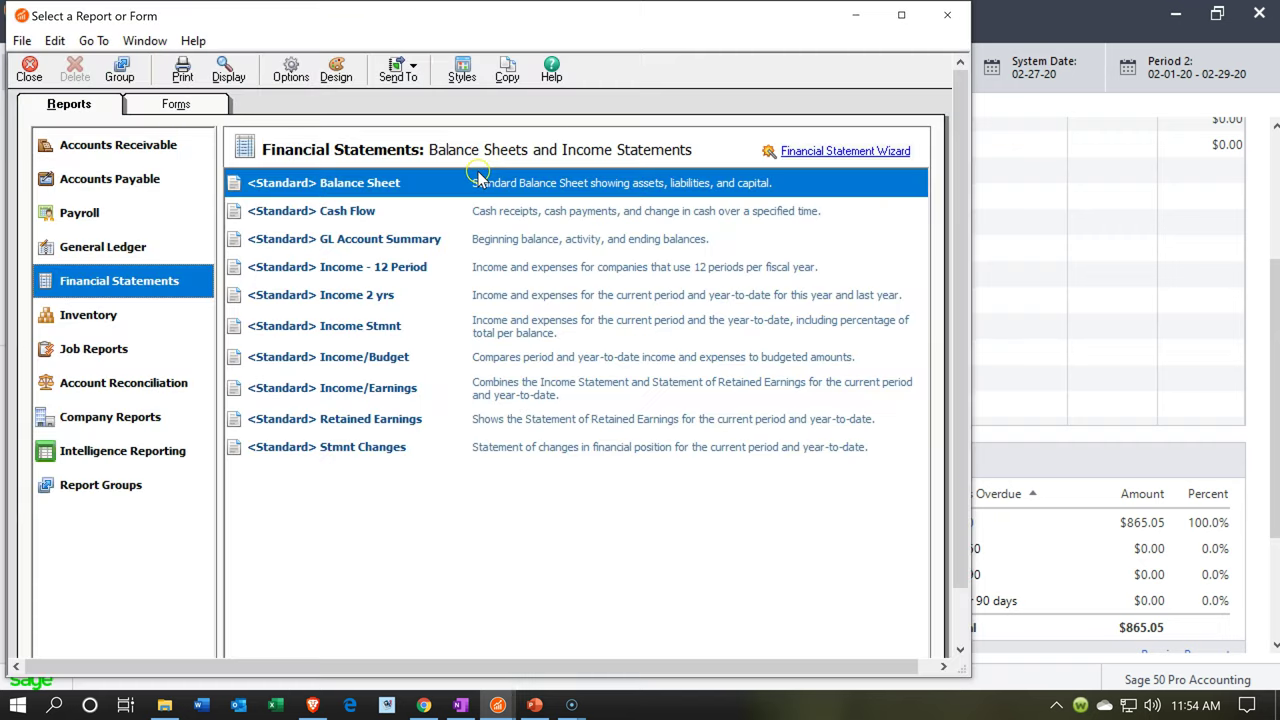
{"action": "left_click", "coordinate": [418, 183]}
{"action": "left_click", "coordinate": [418, 183]}
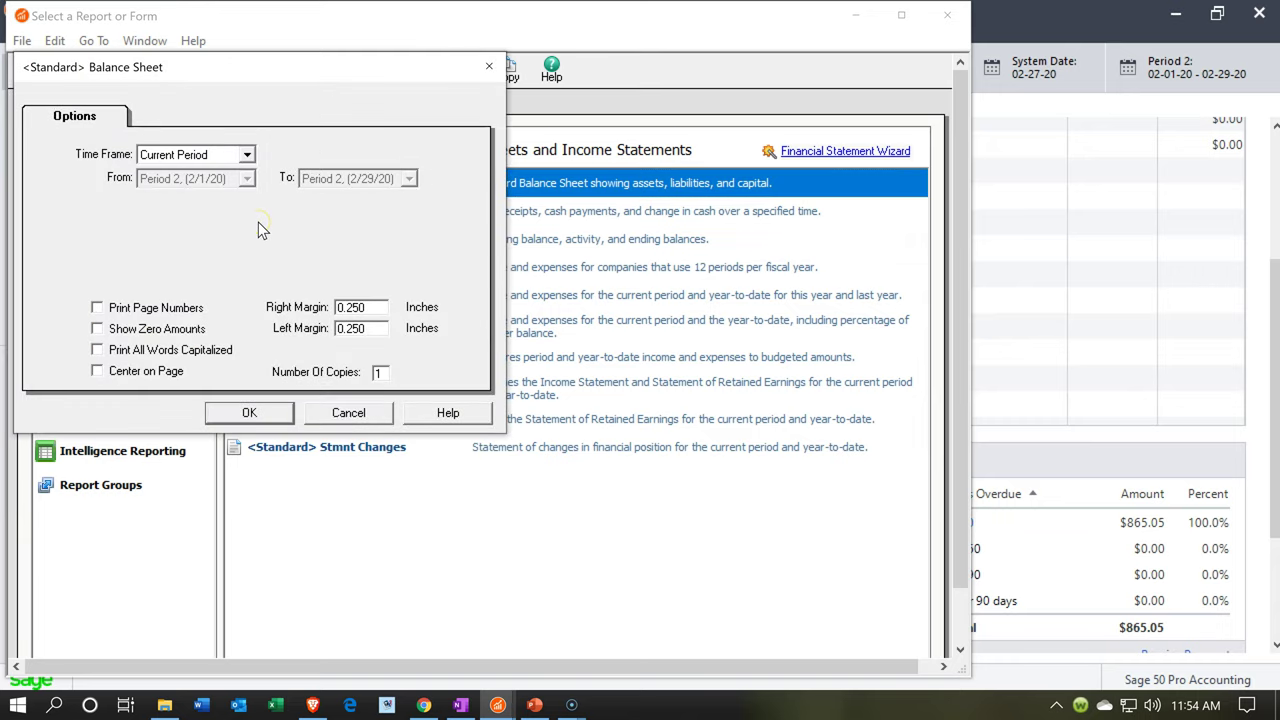
{"action": "left_click", "coordinate": [249, 414]}
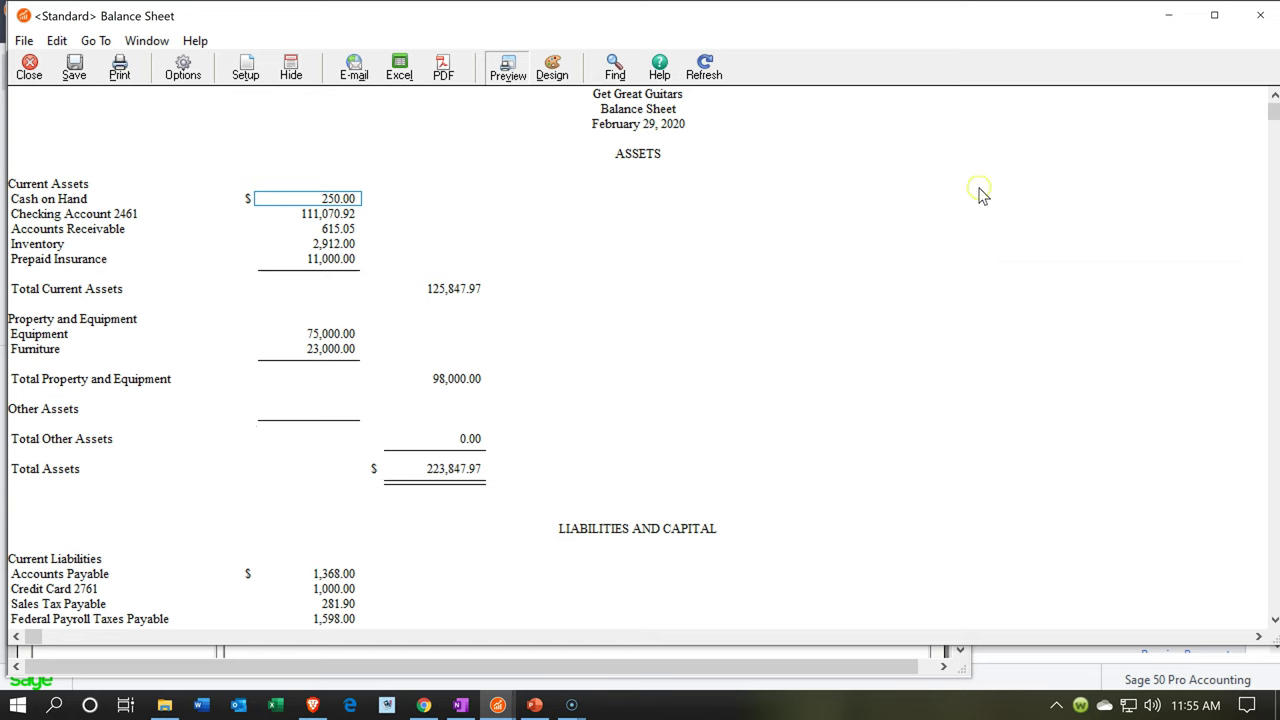
{"action": "left_click", "coordinate": [1214, 15]}
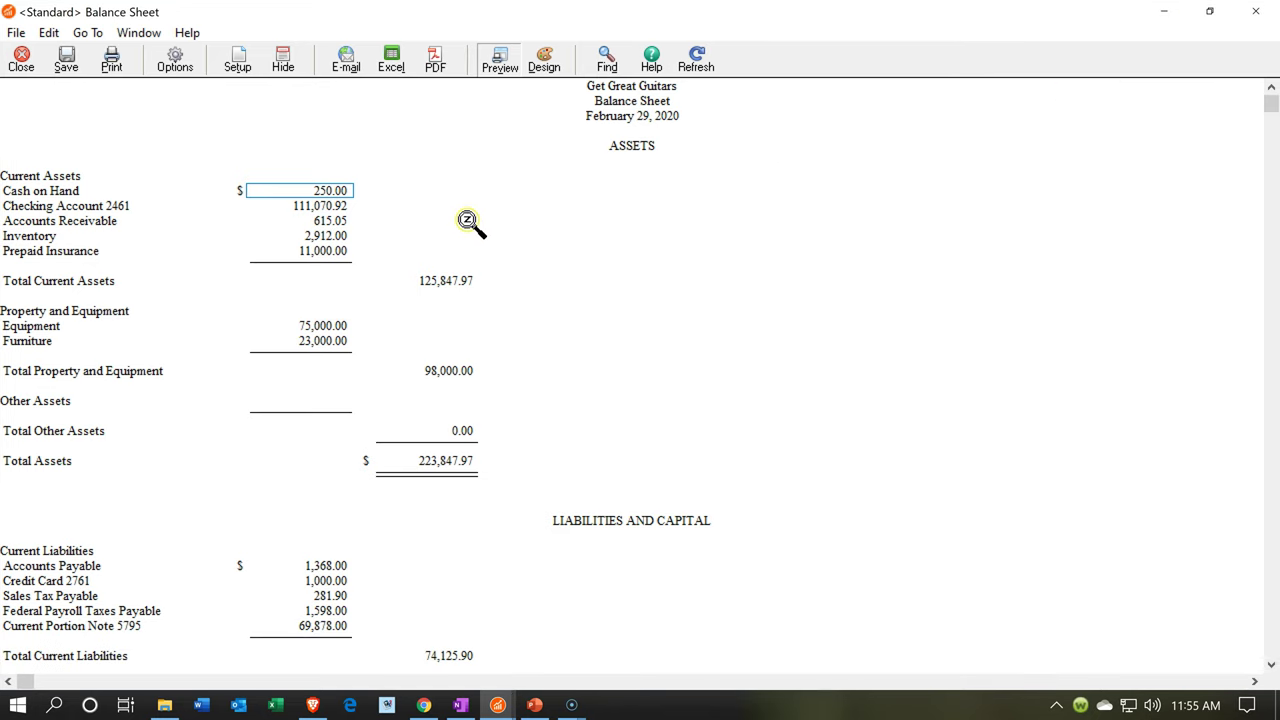
View the general ledger detail behind the Accounts Receivable balance, and close that detail report.
{"action": "left_click", "coordinate": [340, 222]}
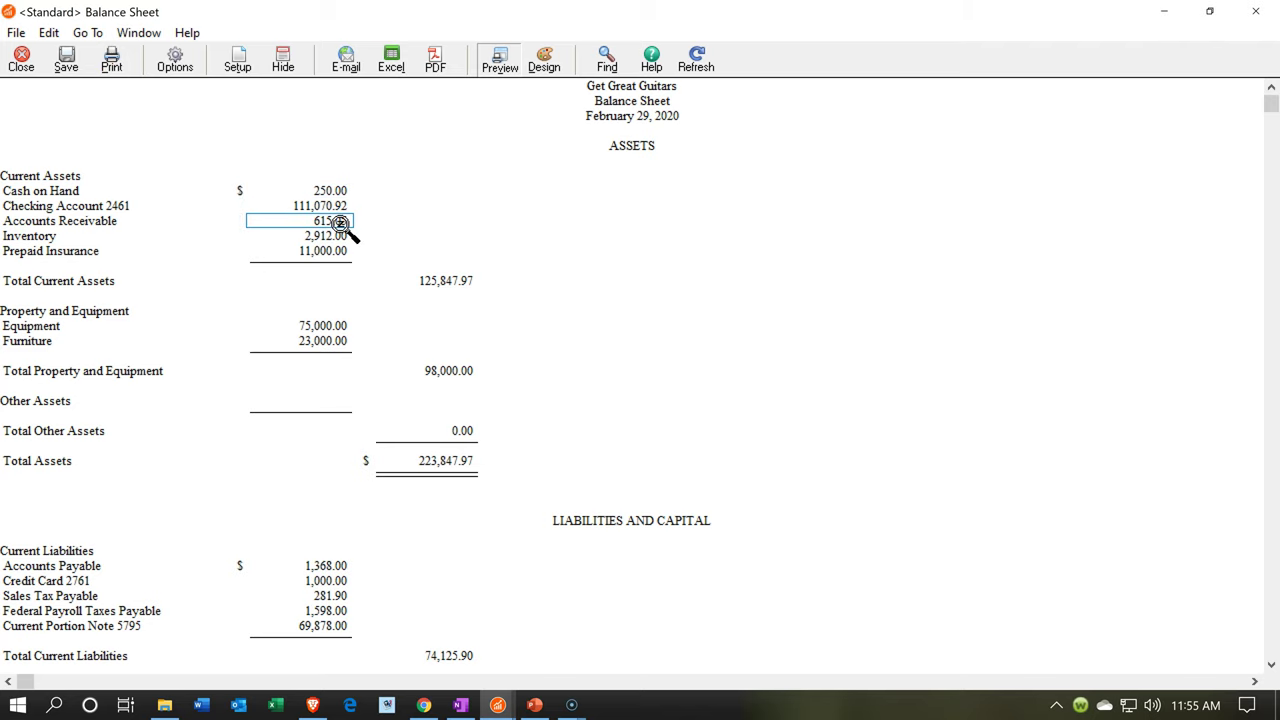
{"action": "double_click", "coordinate": [340, 222]}
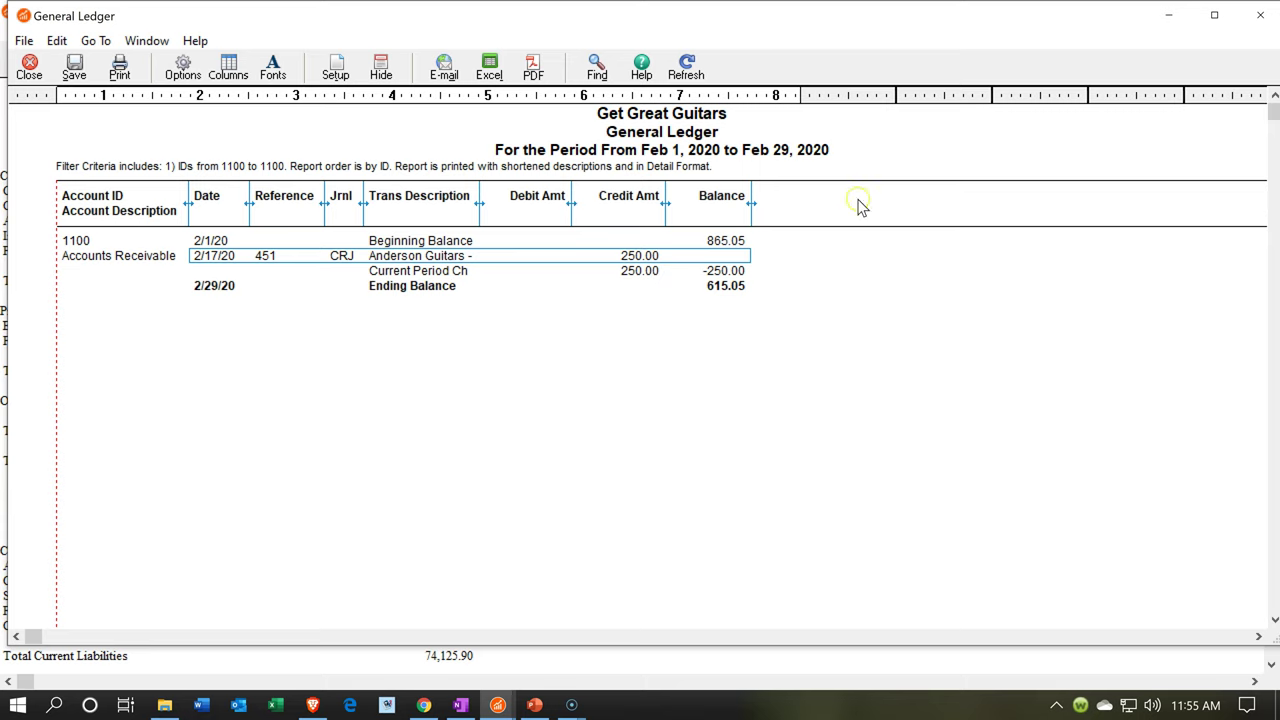
{"action": "left_click", "coordinate": [1260, 15]}
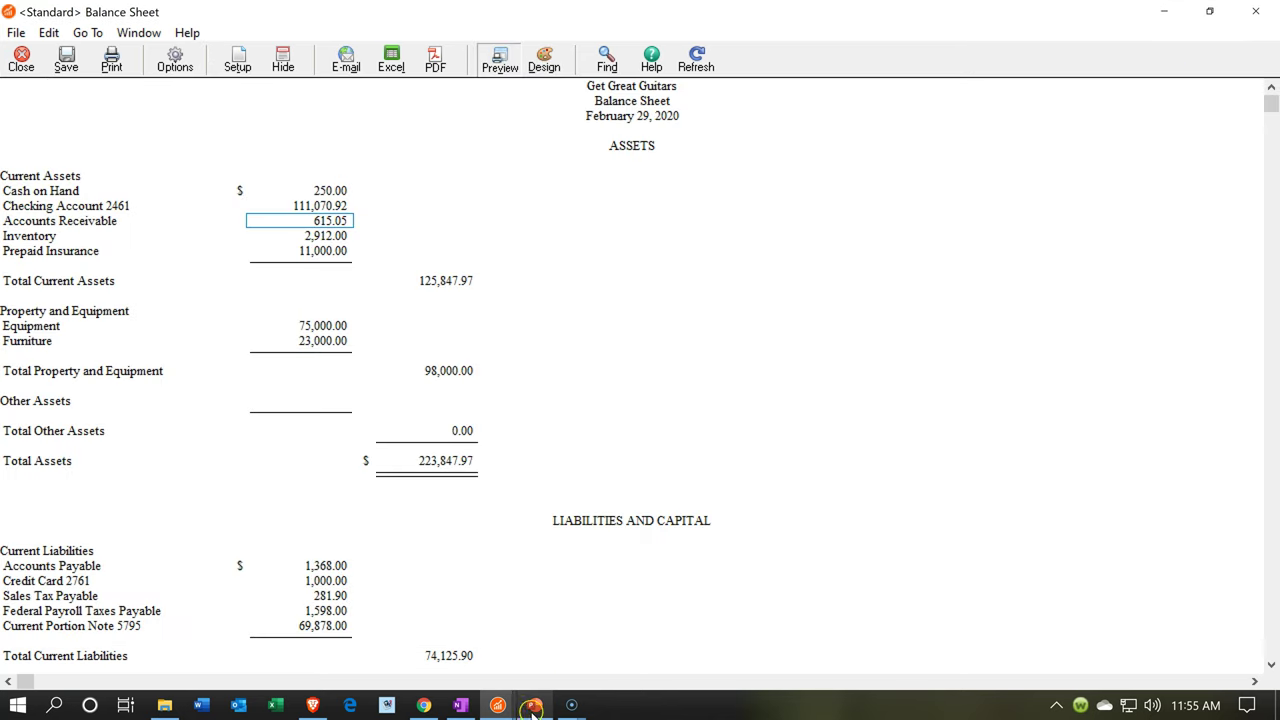
Display the Customer Ledgers report from the Accounts Receivable reports and select the Anderson Guitars 2/17/20 cash receipt line.
{"action": "left_click", "coordinate": [498, 706]}
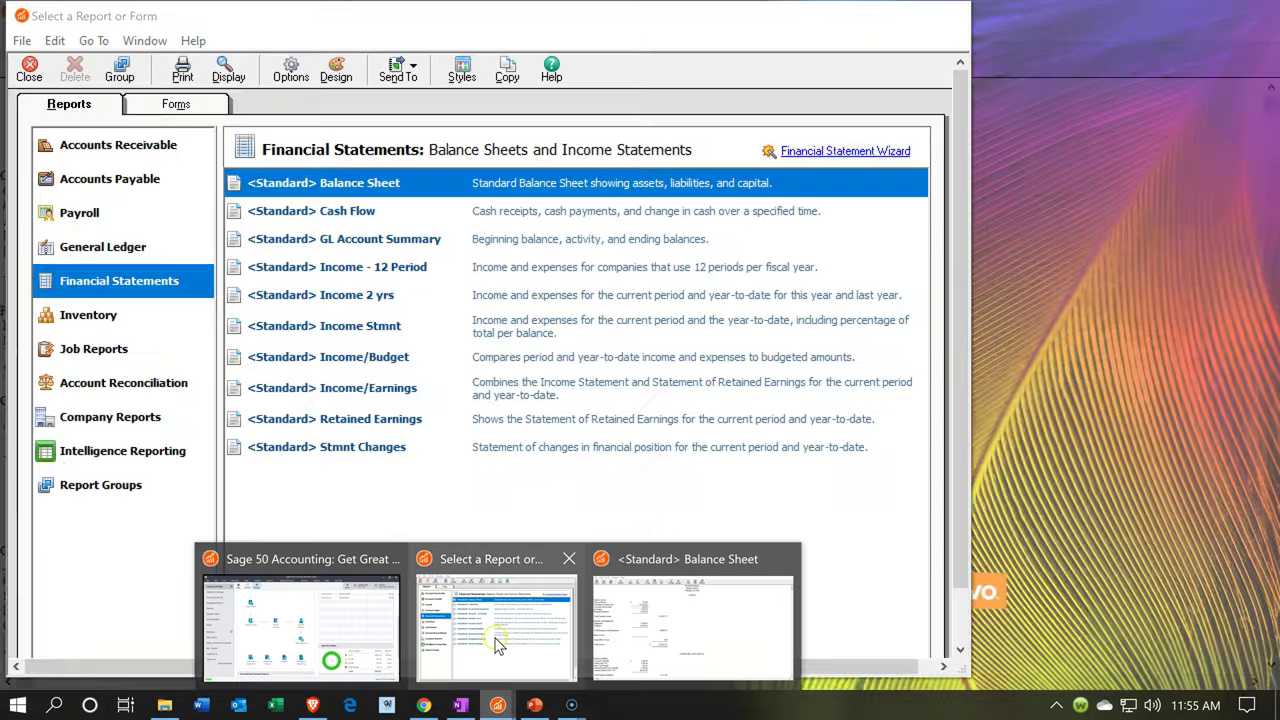
{"action": "left_click", "coordinate": [500, 654]}
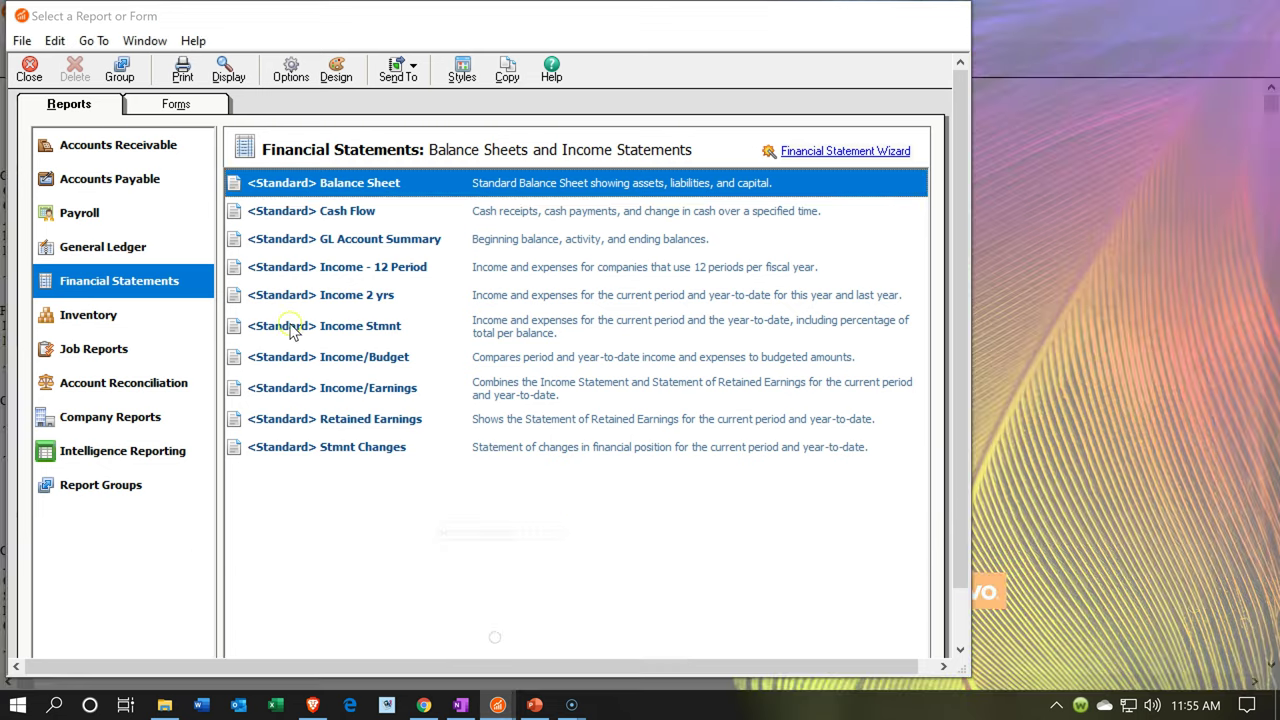
{"action": "left_click", "coordinate": [147, 152]}
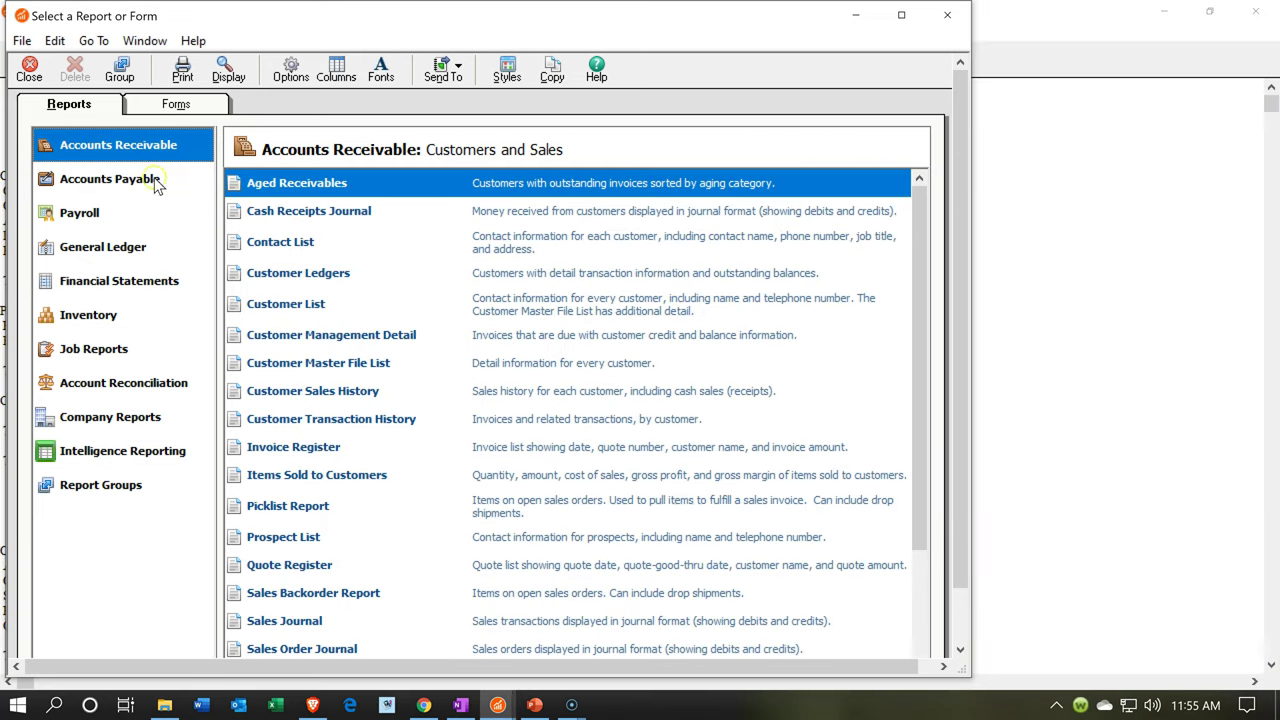
{"action": "left_click", "coordinate": [310, 285]}
{"action": "double_click", "coordinate": [310, 285]}
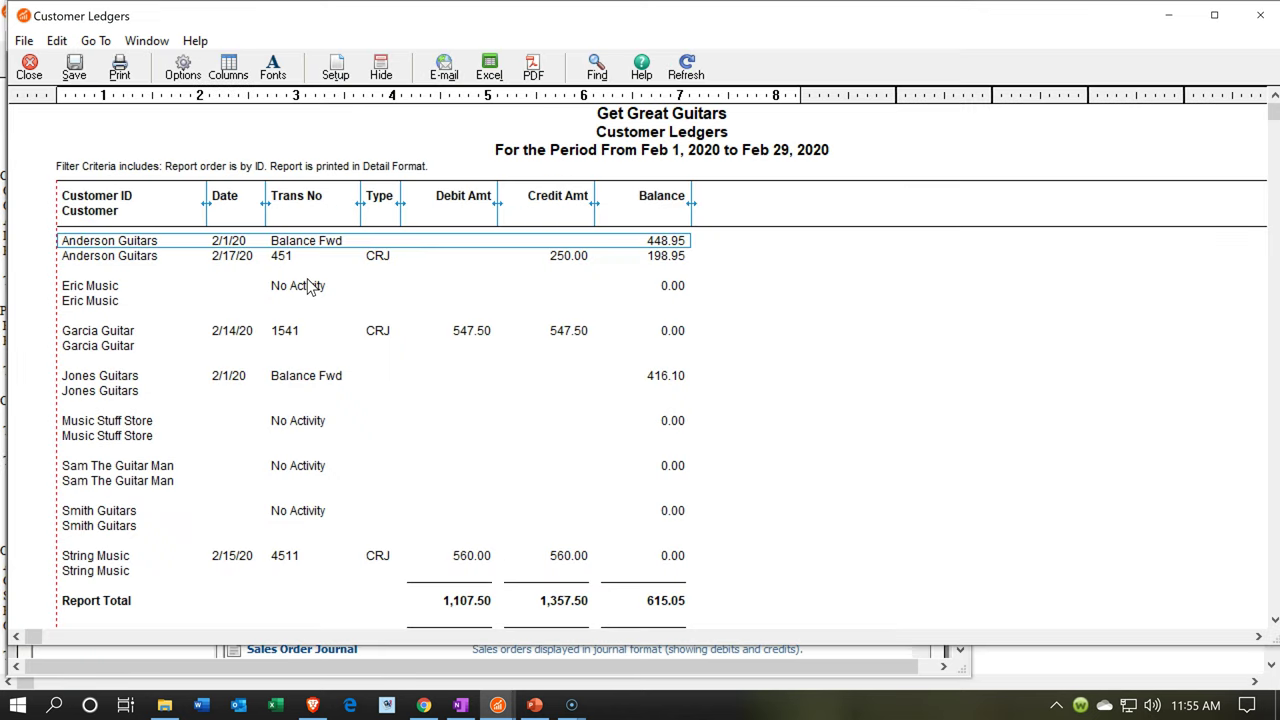
{"action": "left_click", "coordinate": [553, 257]}
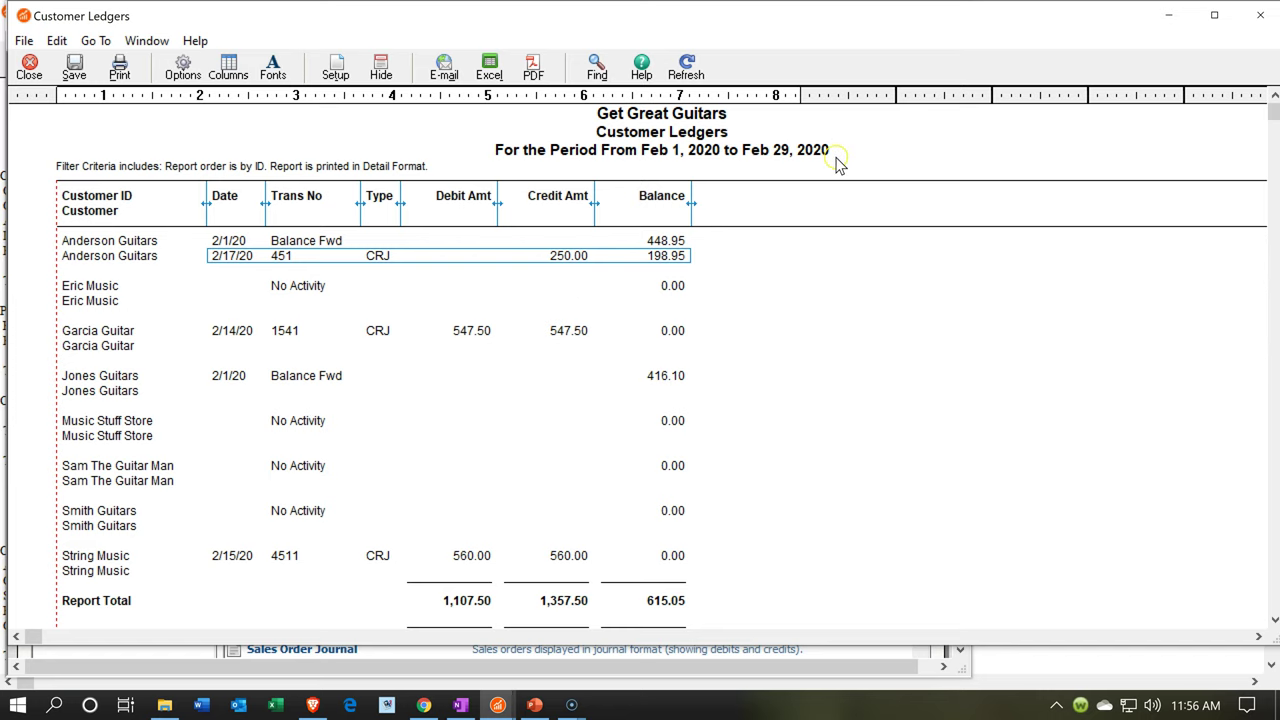
Return to the main Customers & Sales window and start a new sales invoice in a maximized form.
{"action": "left_click", "coordinate": [498, 706]}
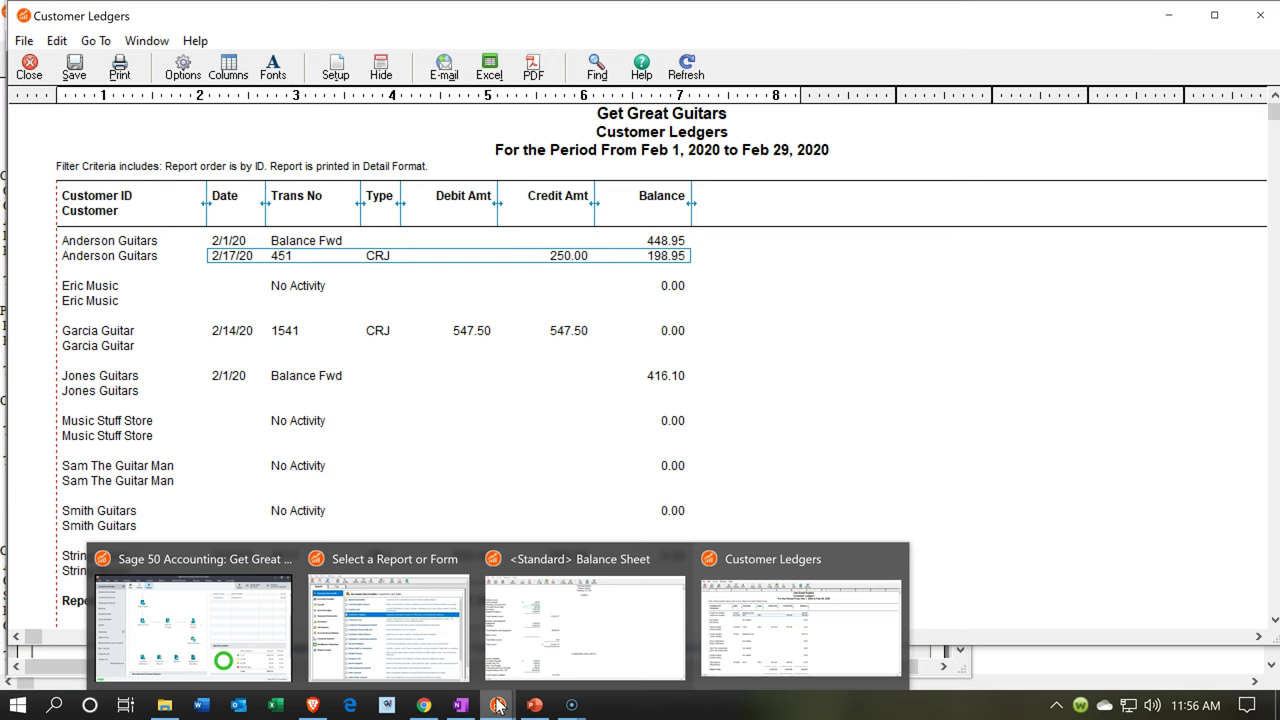
{"action": "left_click", "coordinate": [193, 625]}
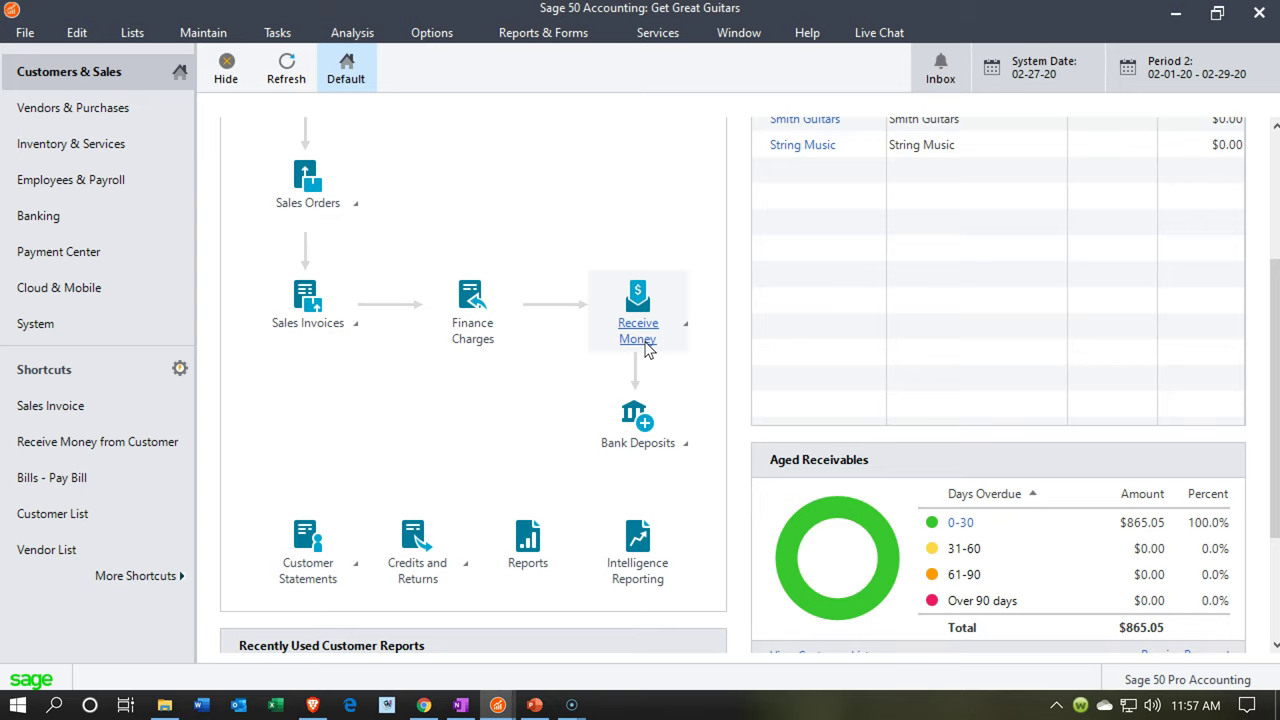
{"action": "left_click", "coordinate": [355, 326]}
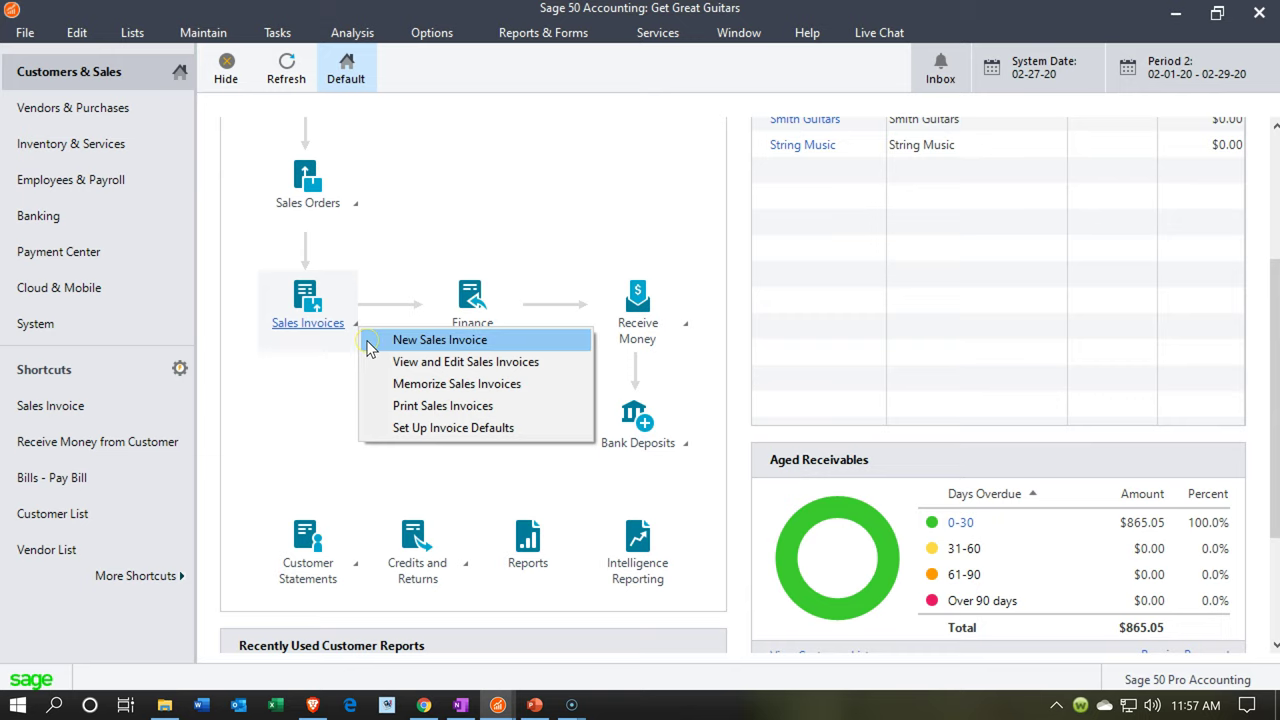
{"action": "left_click", "coordinate": [370, 343]}
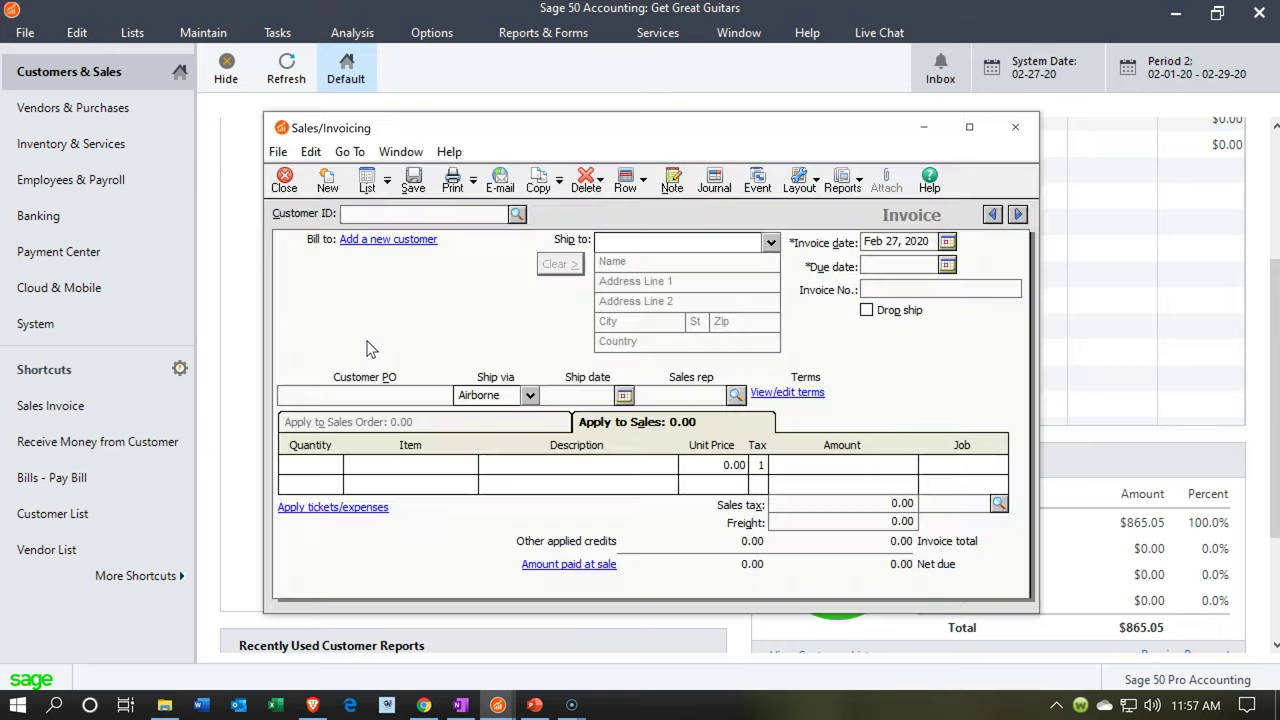
{"action": "left_click", "coordinate": [968, 128]}
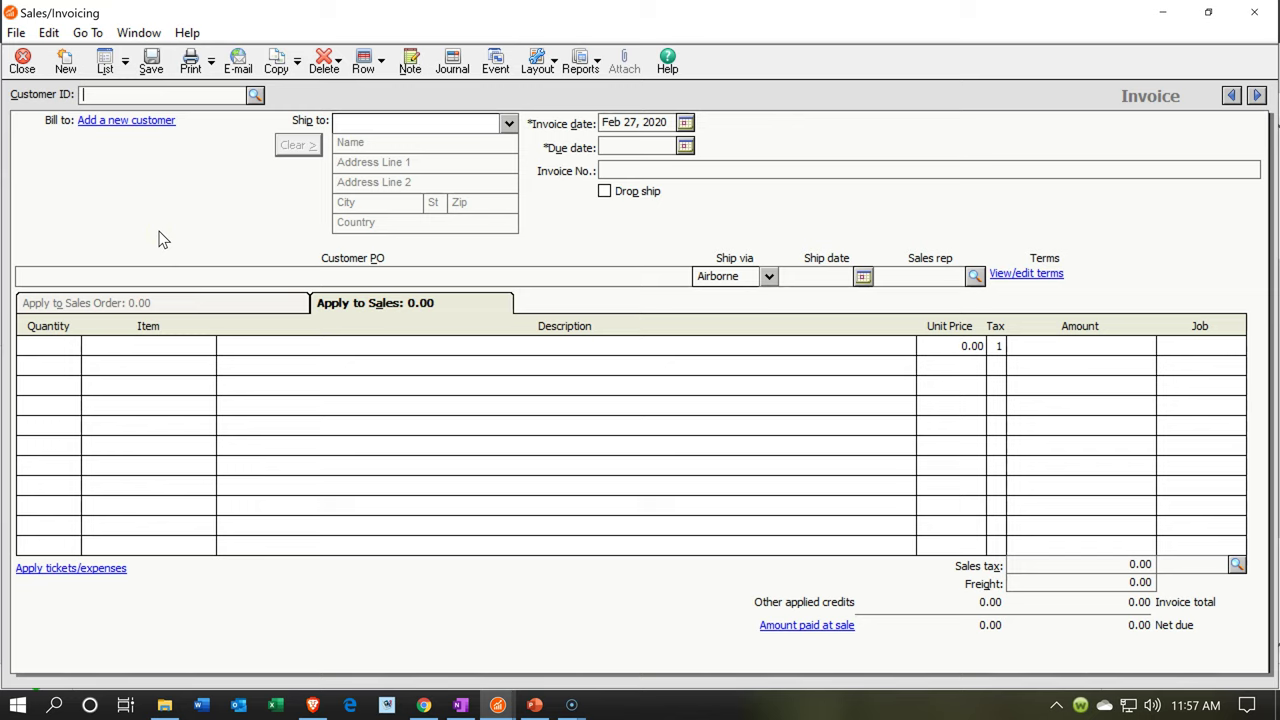
Set the invoice's customer to Anderson Guitars.
{"action": "type", "text": "Ad"}
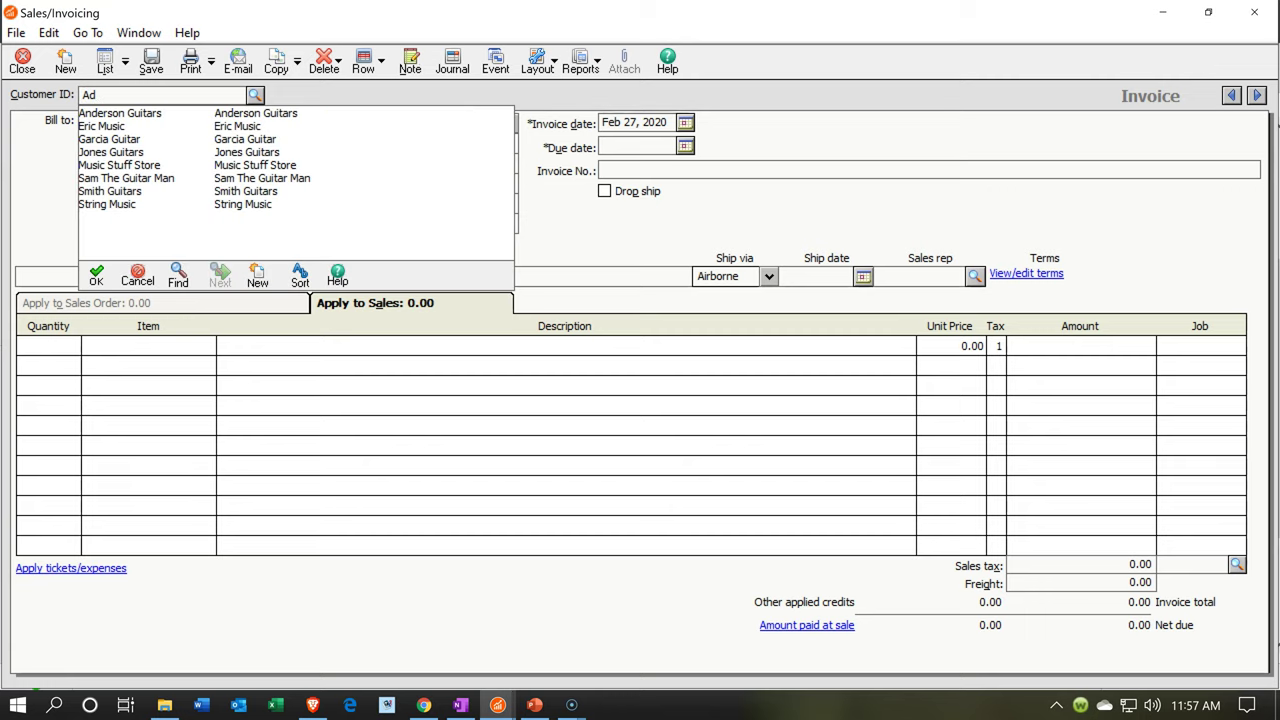
{"action": "key", "text": "BackSpace"}
{"action": "type", "text": "nderson Guitars"}
{"action": "key", "text": "Tab"}
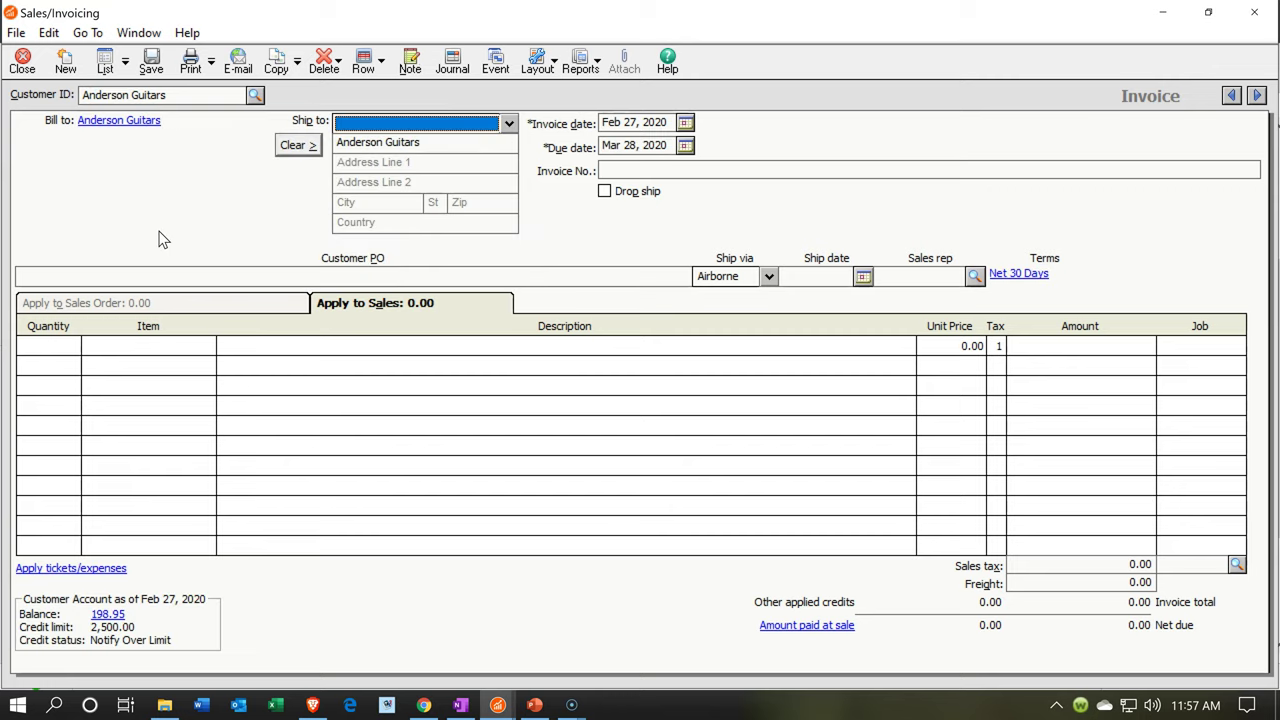
Set the invoice date to Feb 18, 2020, leaving the ship-to details as filled in.
{"action": "key", "text": "Tab"}
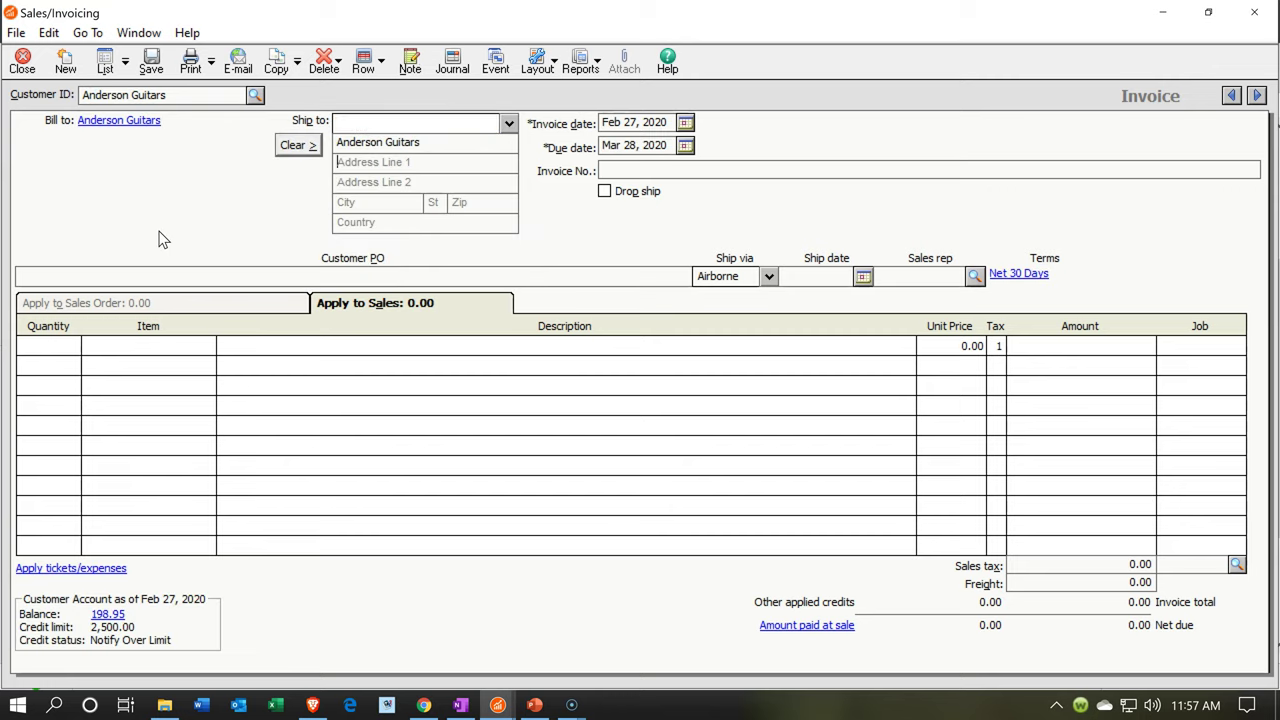
{"action": "key", "text": "Tab"}
{"action": "key", "text": "Tab"}
{"action": "key", "text": "Tab"}
{"action": "key", "text": "Tab"}
{"action": "key", "text": "Tab"}
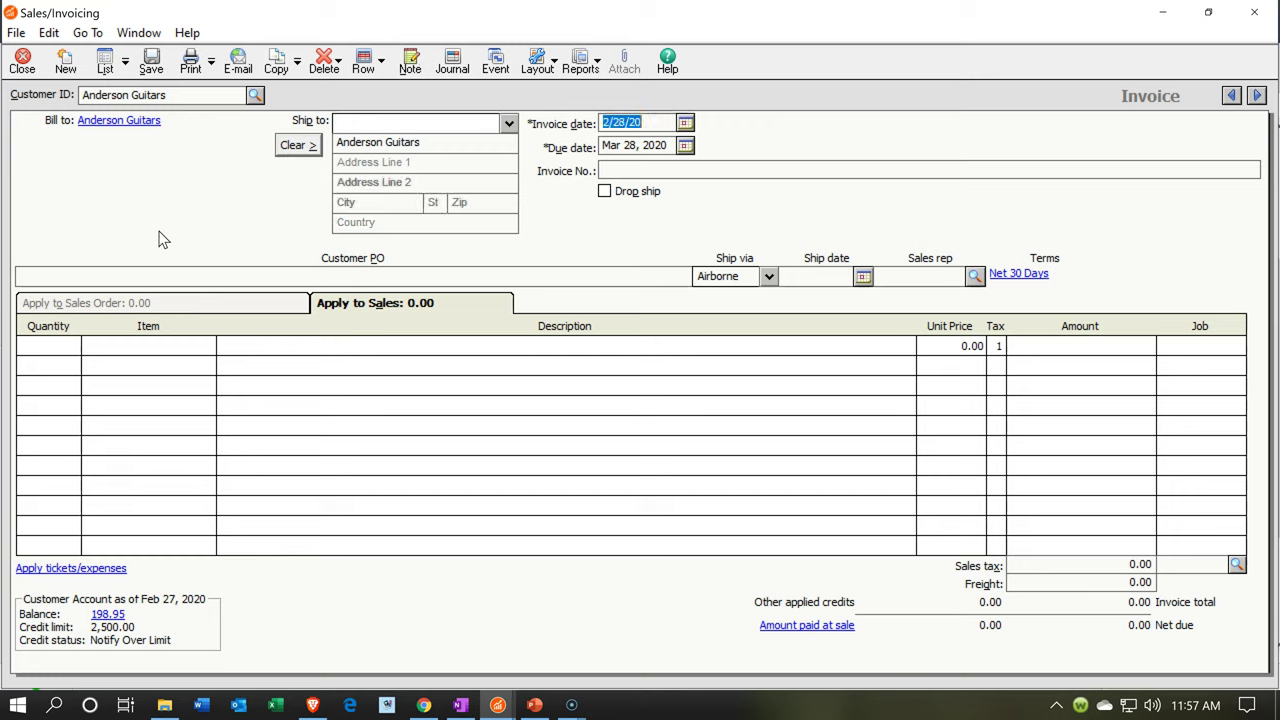
{"action": "key", "text": "minus"}
{"action": "key", "text": "minus"}
{"action": "key", "text": "minus"}
{"action": "key", "text": "minus"}
{"action": "key", "text": "minus"}
{"action": "key", "text": "minus"}
{"action": "key", "text": "minus"}
{"action": "key", "text": "minus"}
{"action": "key", "text": "Tab"}
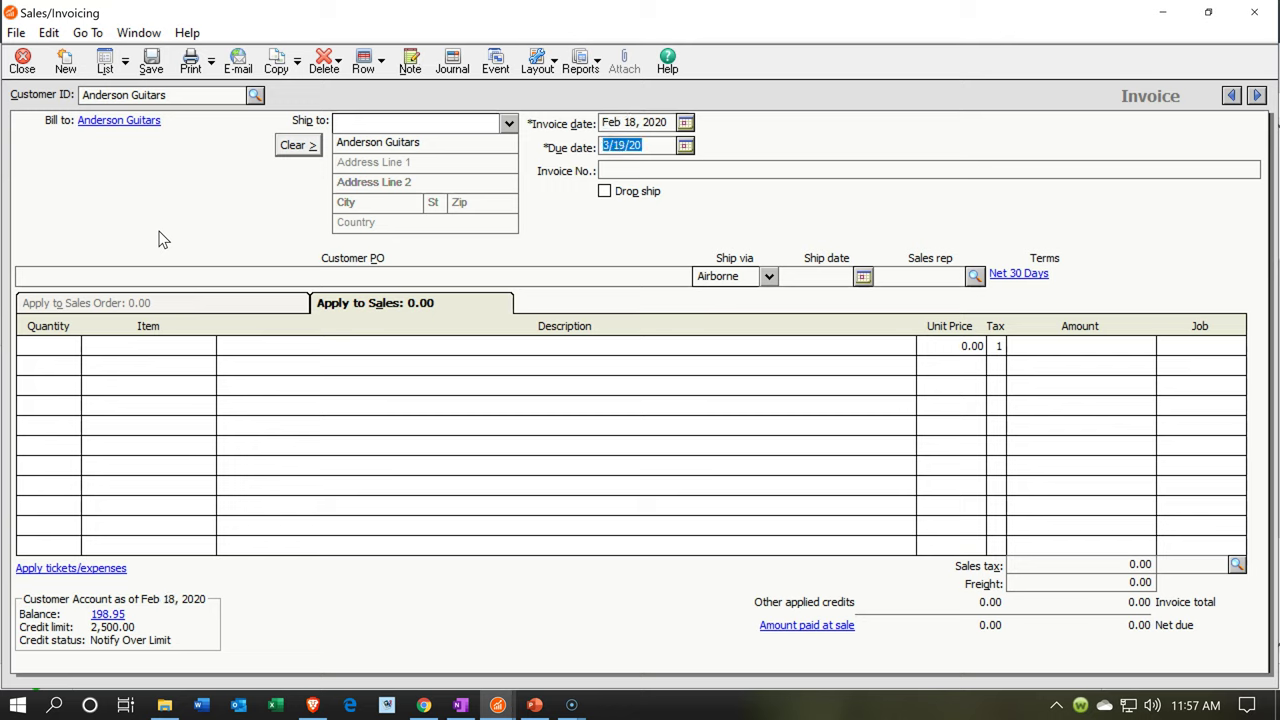
Enter 0009 as the invoice number, keeping the default due date and Airborne shipping.
{"action": "key", "text": "Tab"}
{"action": "type", "text": "0009"}
{"action": "key", "text": "Tab"}
{"action": "key", "text": "Tab"}
{"action": "key", "text": "Tab"}
{"action": "key", "text": "Tab"}
{"action": "key", "text": "Tab"}
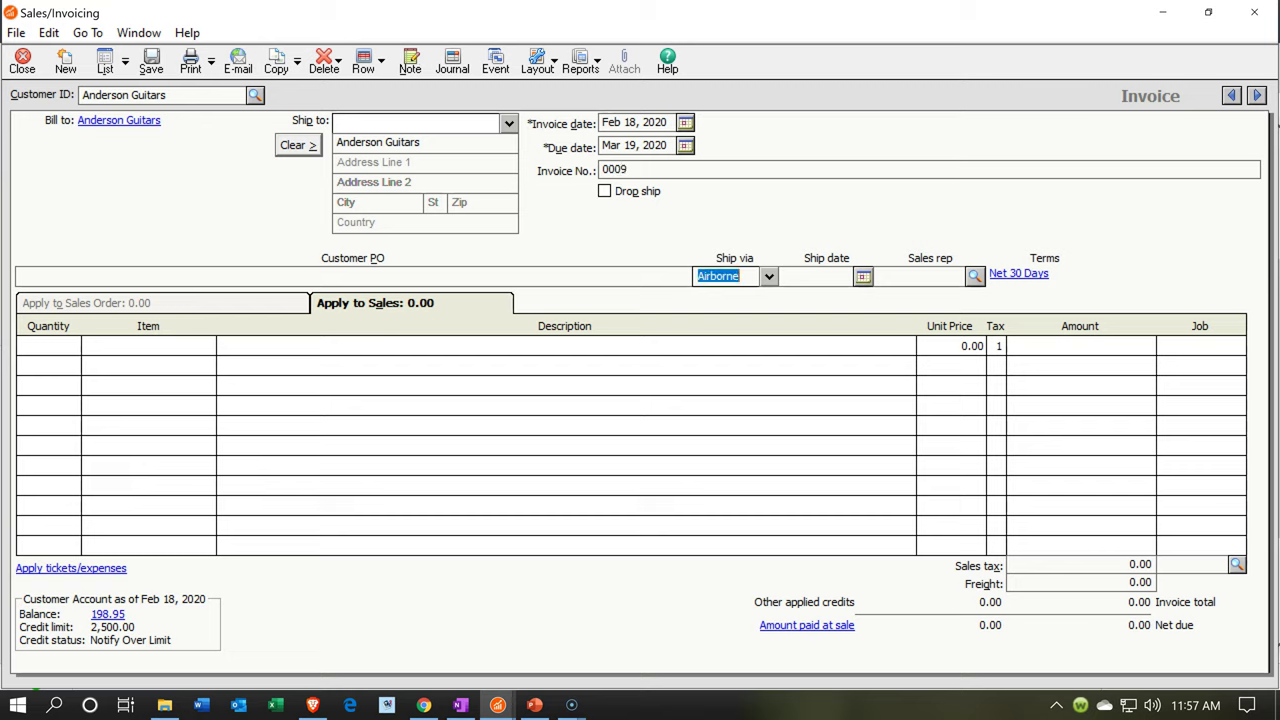
Add a line item with quantity 1 of ELP (Epiphone Les Paul) at its default price.
{"action": "key", "text": "Tab"}
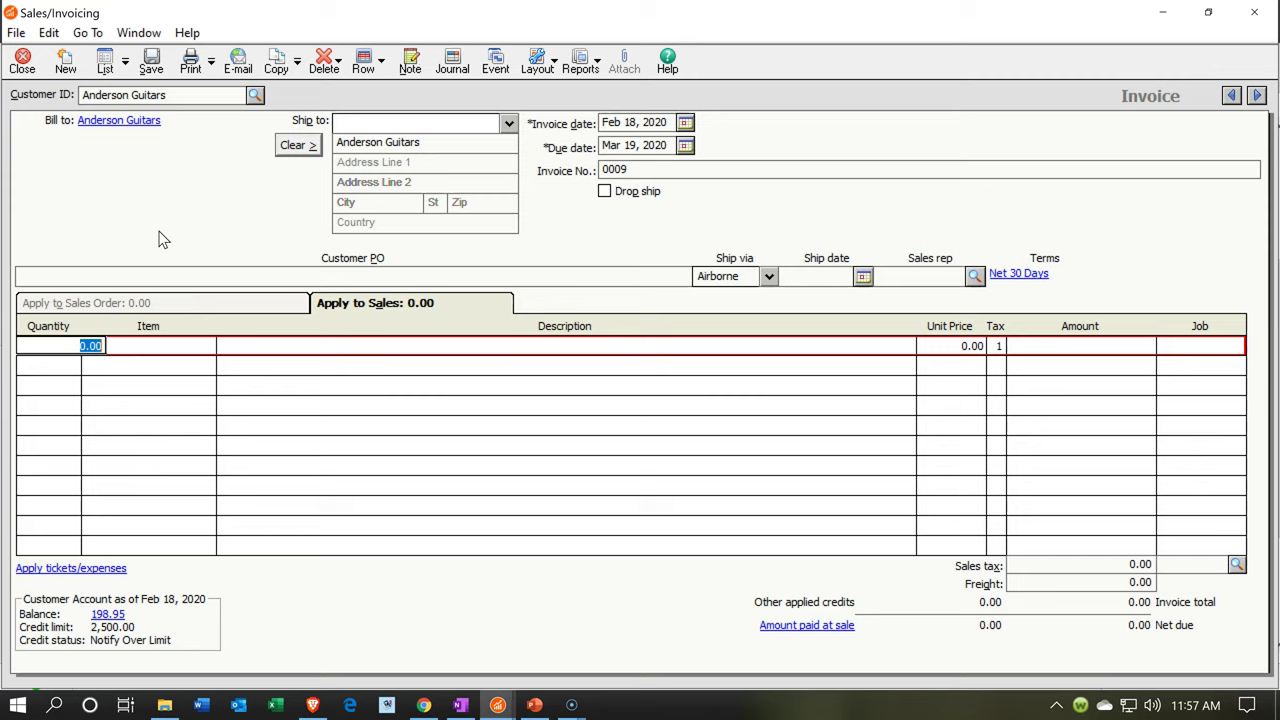
{"action": "key", "text": "Tab"}
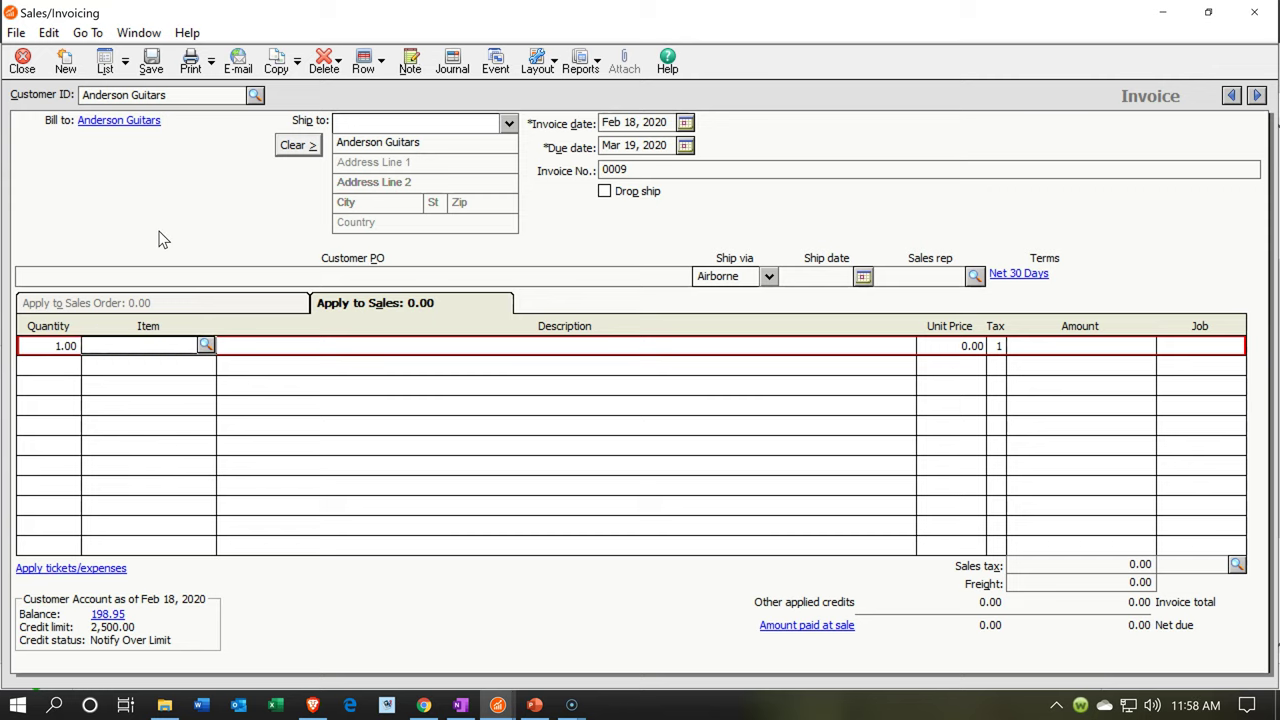
{"action": "type", "text": "E"}
{"action": "key", "text": "Tab"}
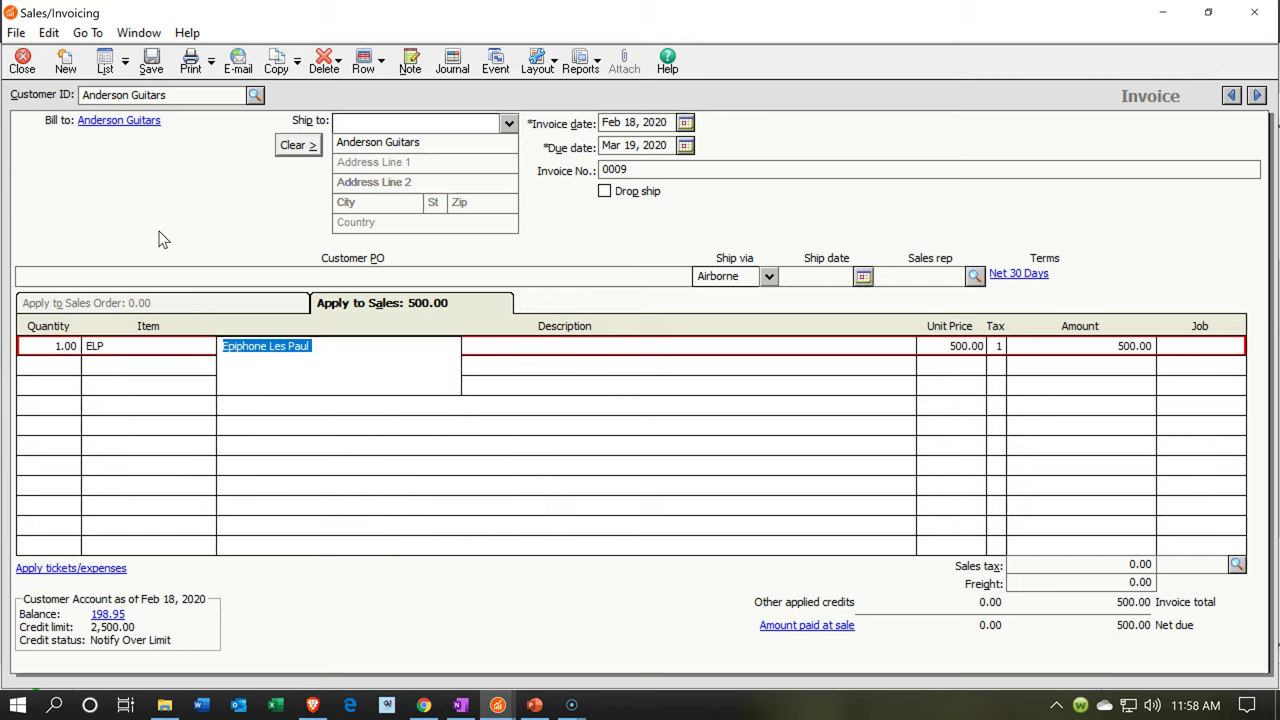
{"action": "key", "text": "Tab"}
{"action": "key", "text": "Tab"}
{"action": "key", "text": "Tab"}
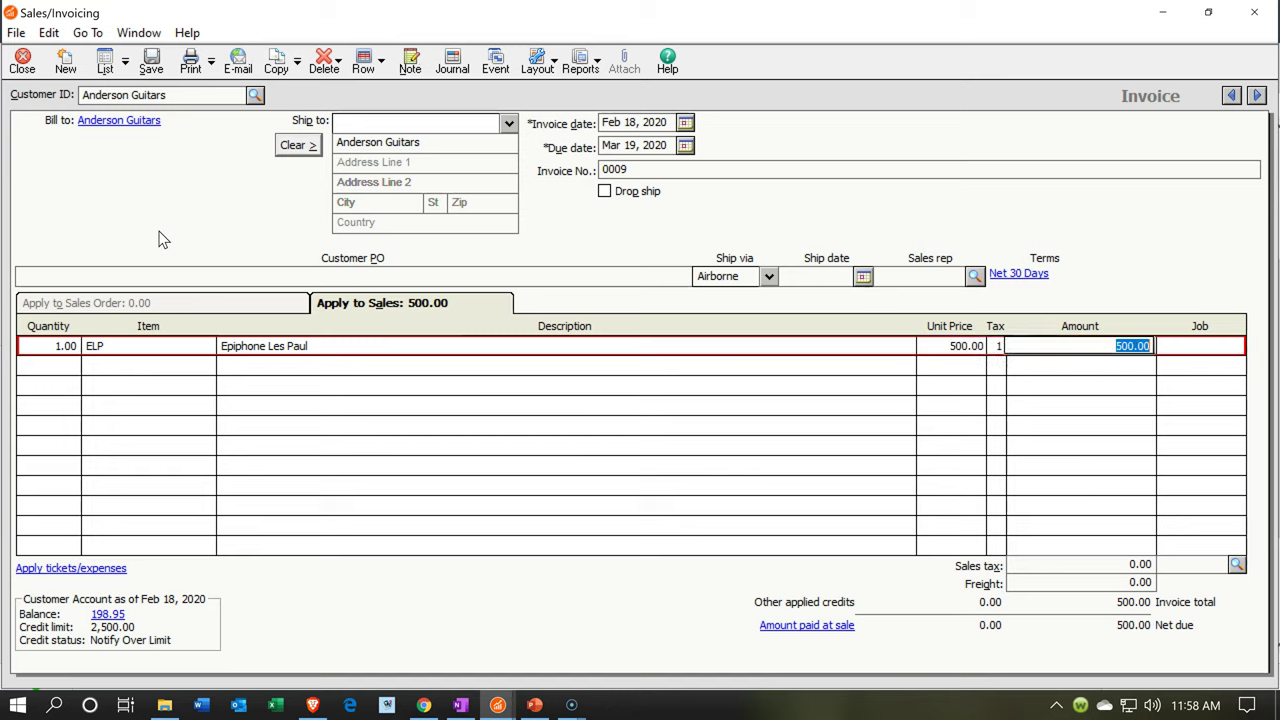
{"action": "key", "text": "Tab"}
{"action": "key", "text": "Tab"}
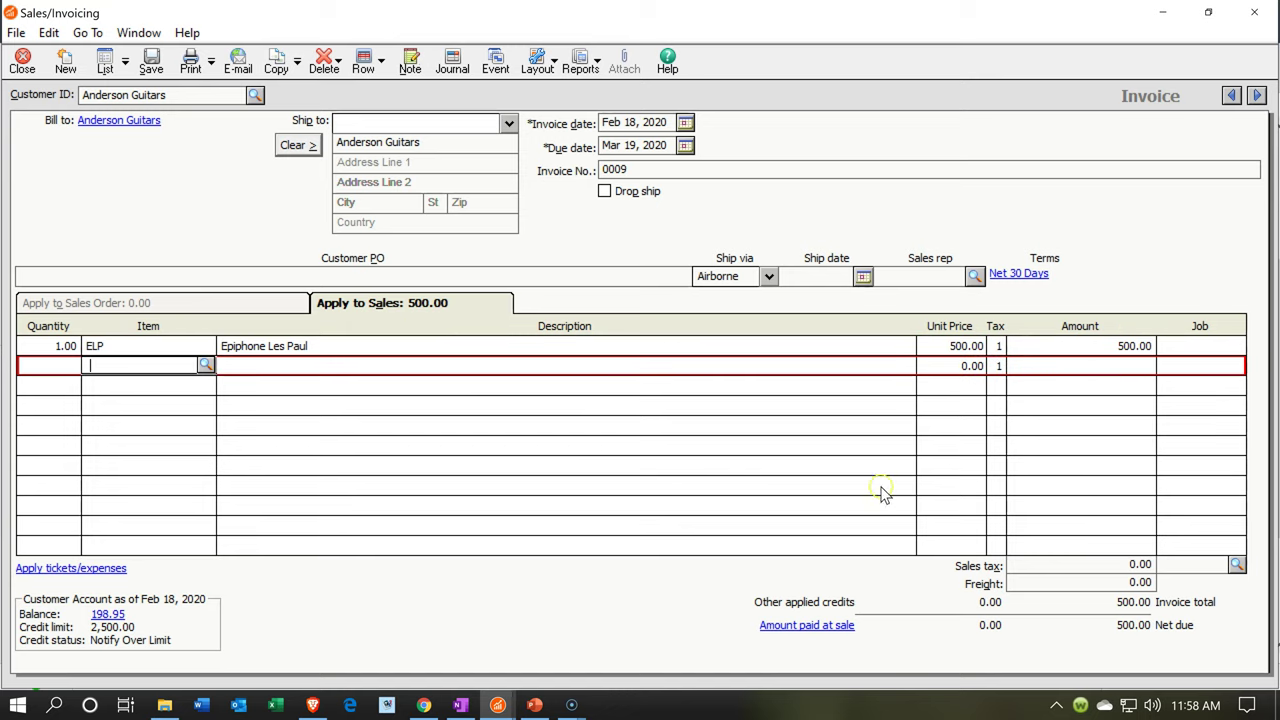
Apply the CA Tax sales tax code to the invoice, and save and close it.
{"action": "left_click", "coordinate": [1236, 566]}
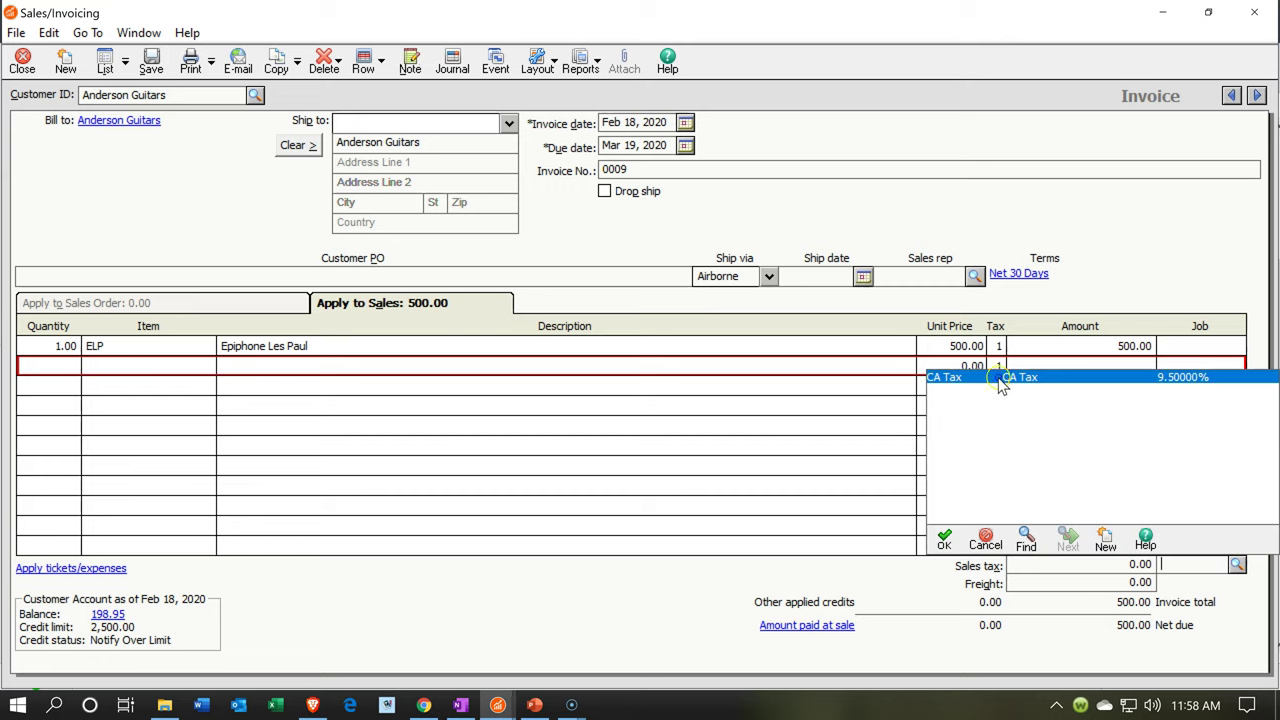
{"action": "double_click", "coordinate": [1000, 379]}
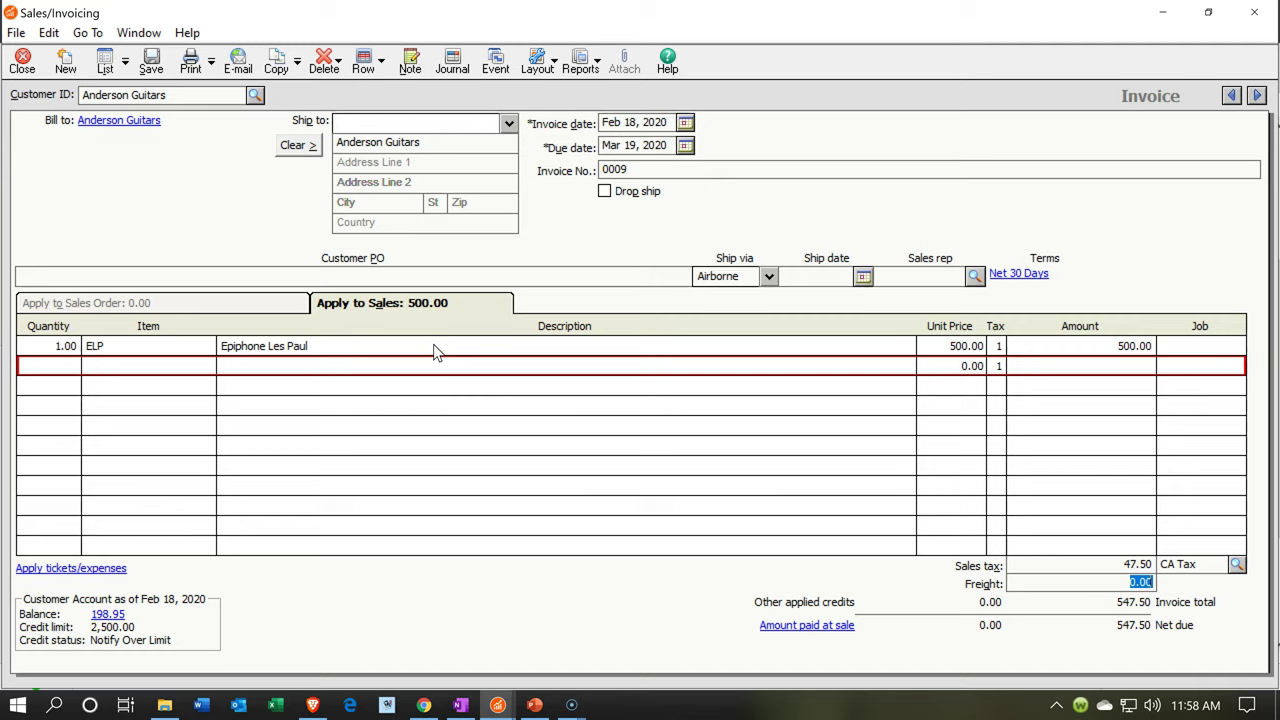
{"action": "left_click", "coordinate": [685, 575]}
{"action": "left_click", "coordinate": [155, 72]}
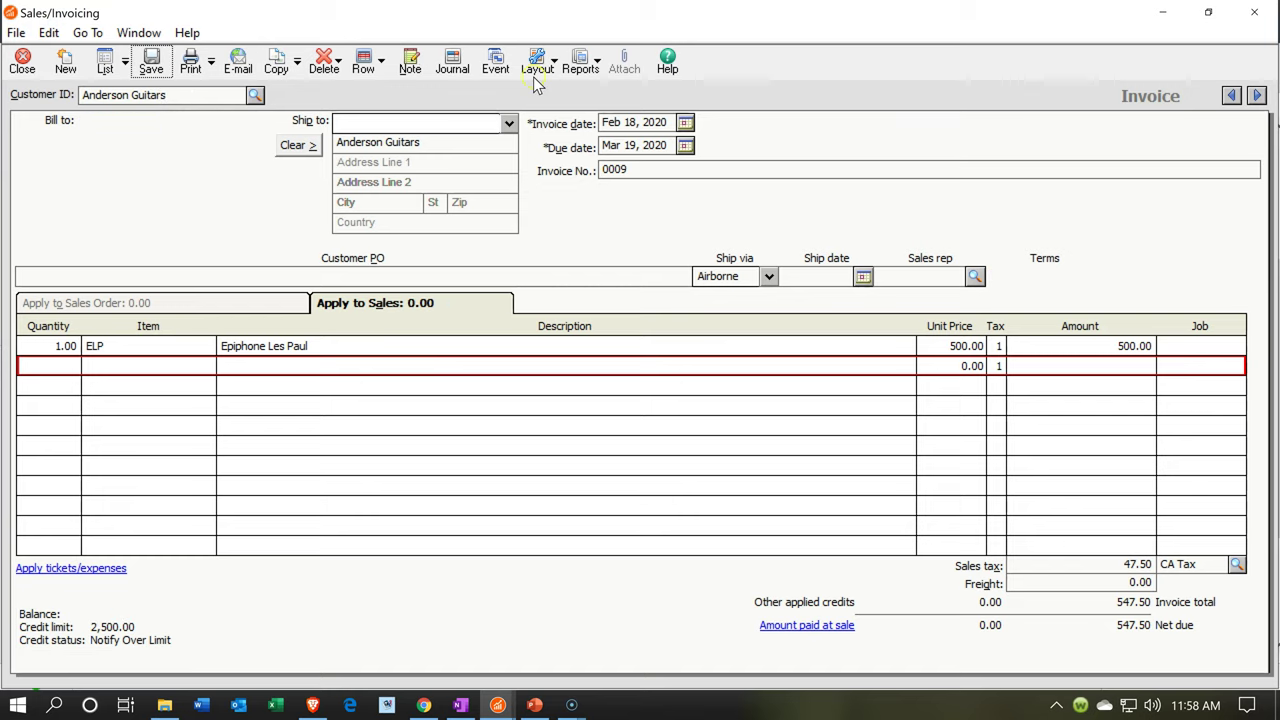
{"action": "left_click", "coordinate": [1258, 12]}
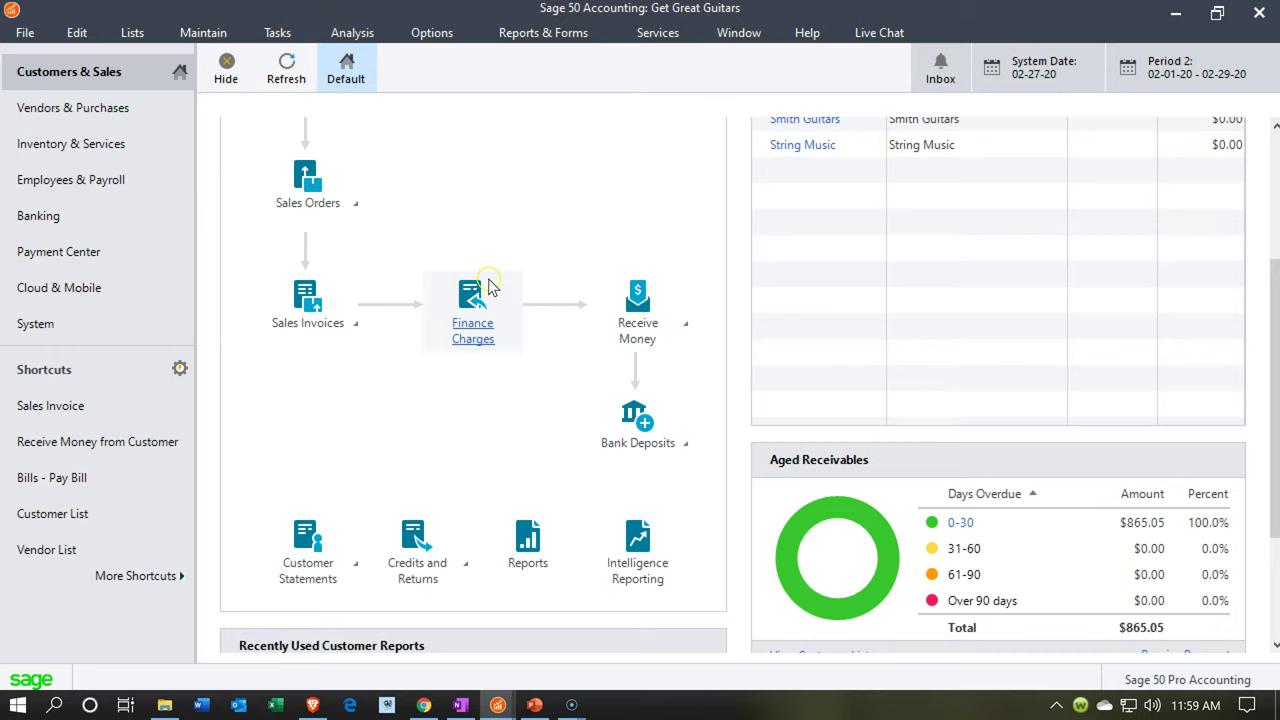
Open the list for viewing and editing existing sales invoices.
{"action": "left_click", "coordinate": [355, 324]}
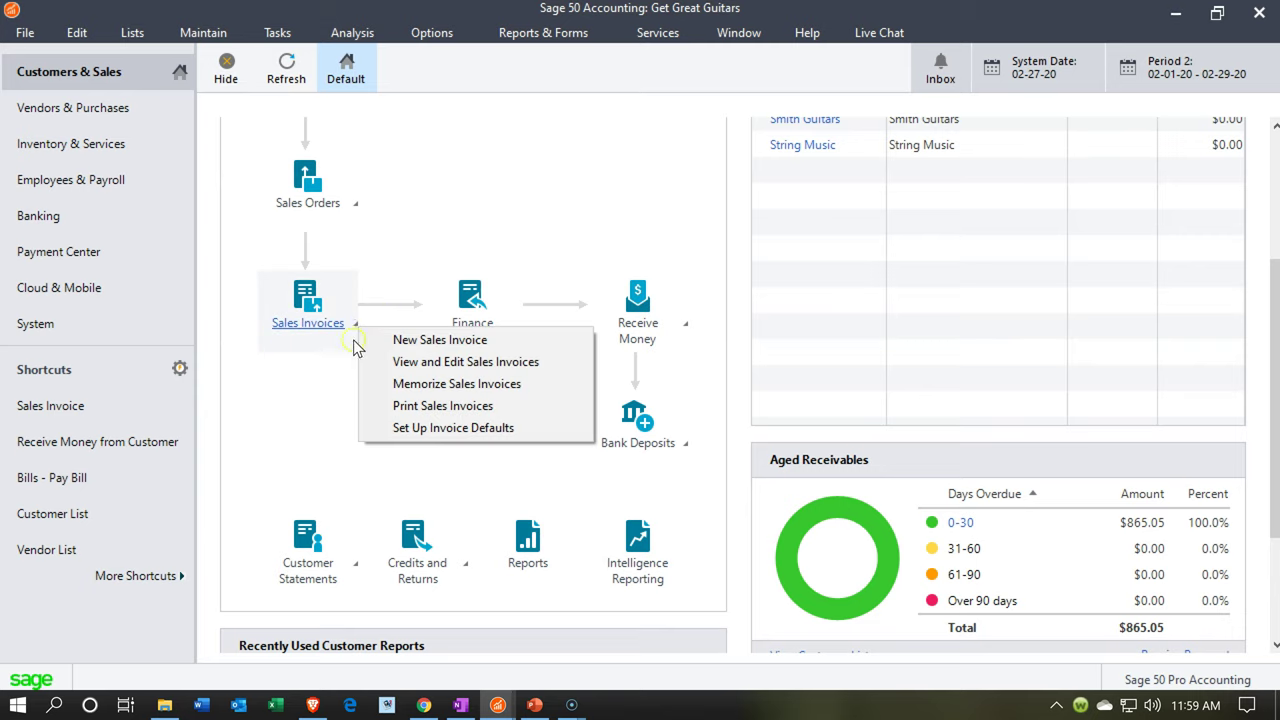
{"action": "left_click", "coordinate": [380, 370]}
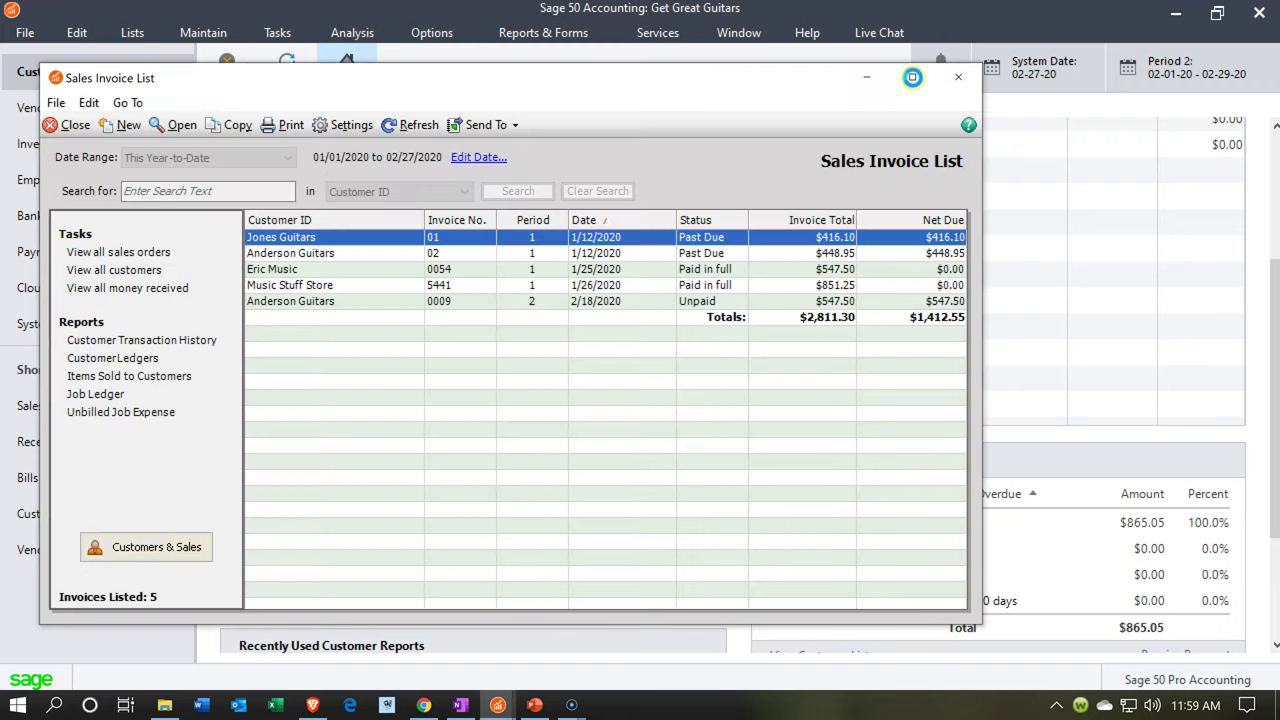
Maximize the sales invoice list, then view the Music Stuff Store invoice and close it.
{"action": "left_click", "coordinate": [913, 77]}
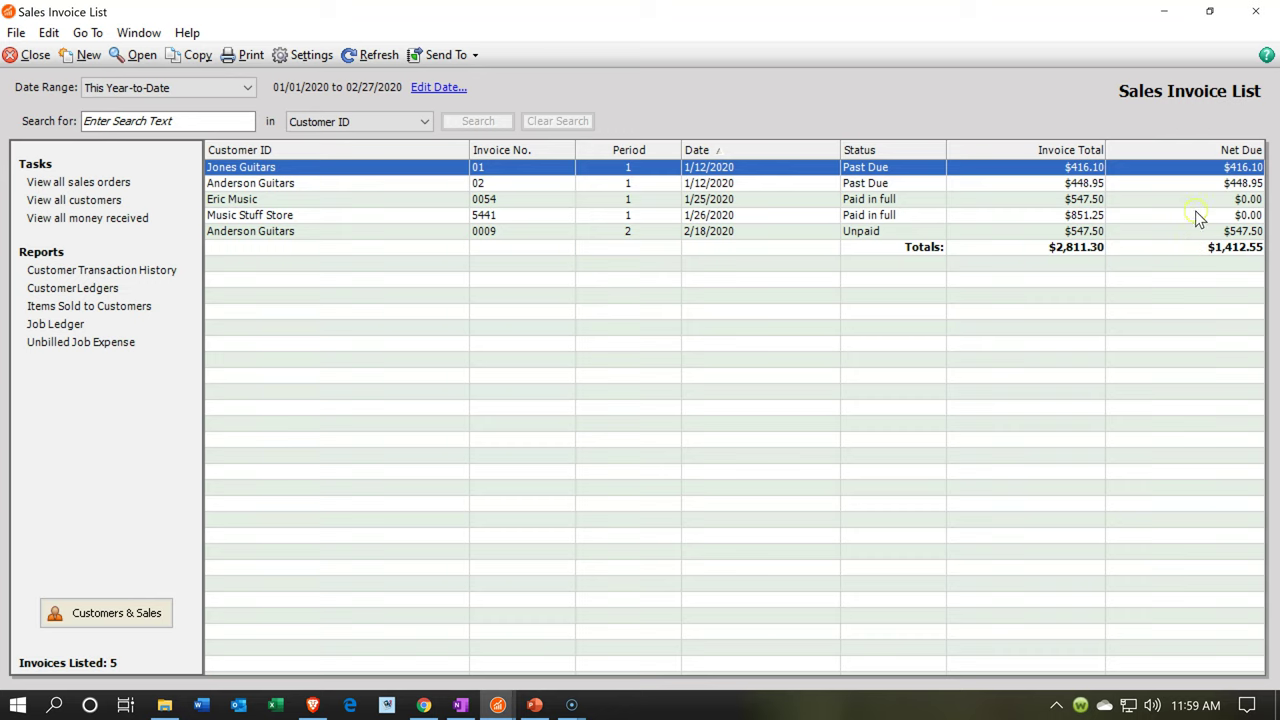
{"action": "left_click", "coordinate": [368, 219]}
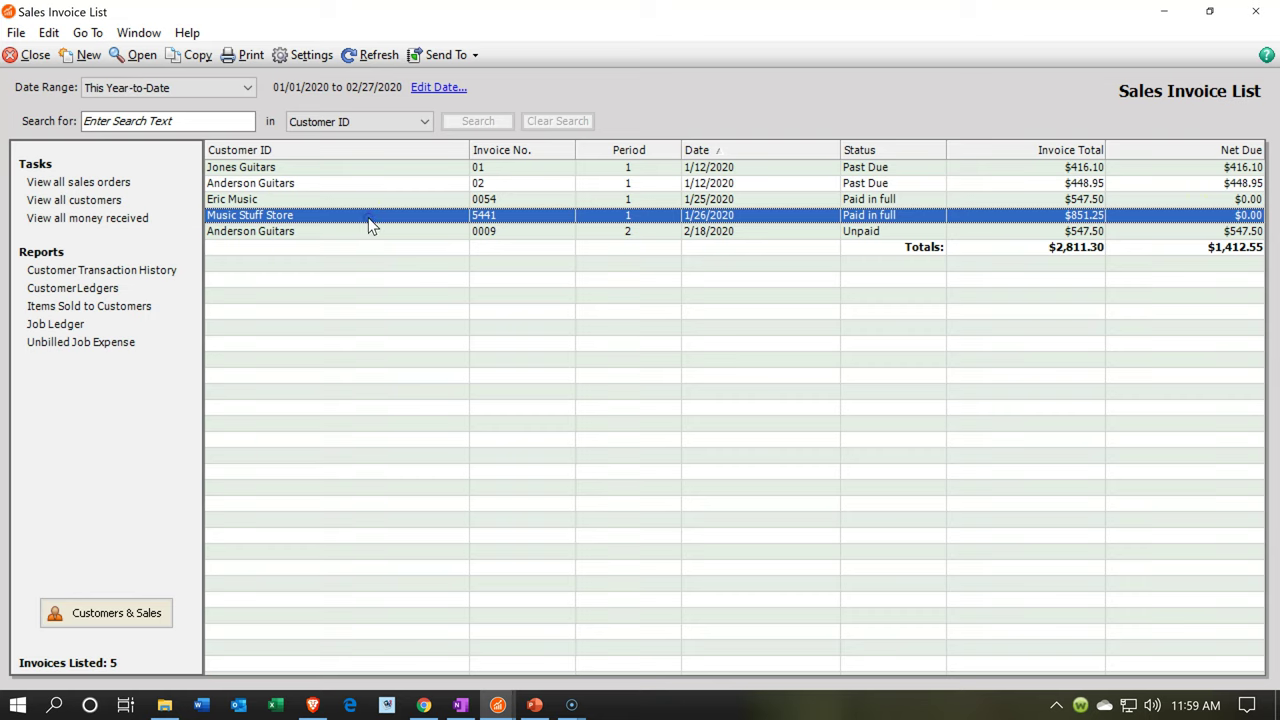
{"action": "double_click", "coordinate": [368, 217]}
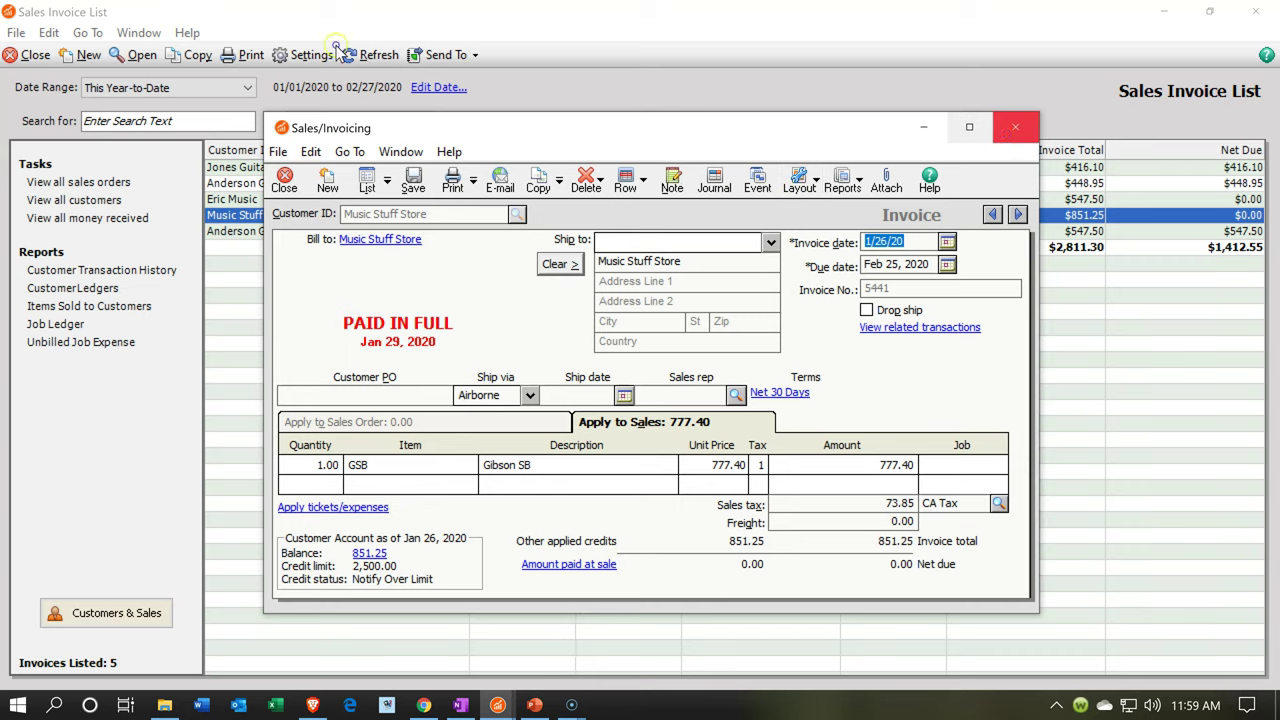
{"action": "key", "text": "Escape"}
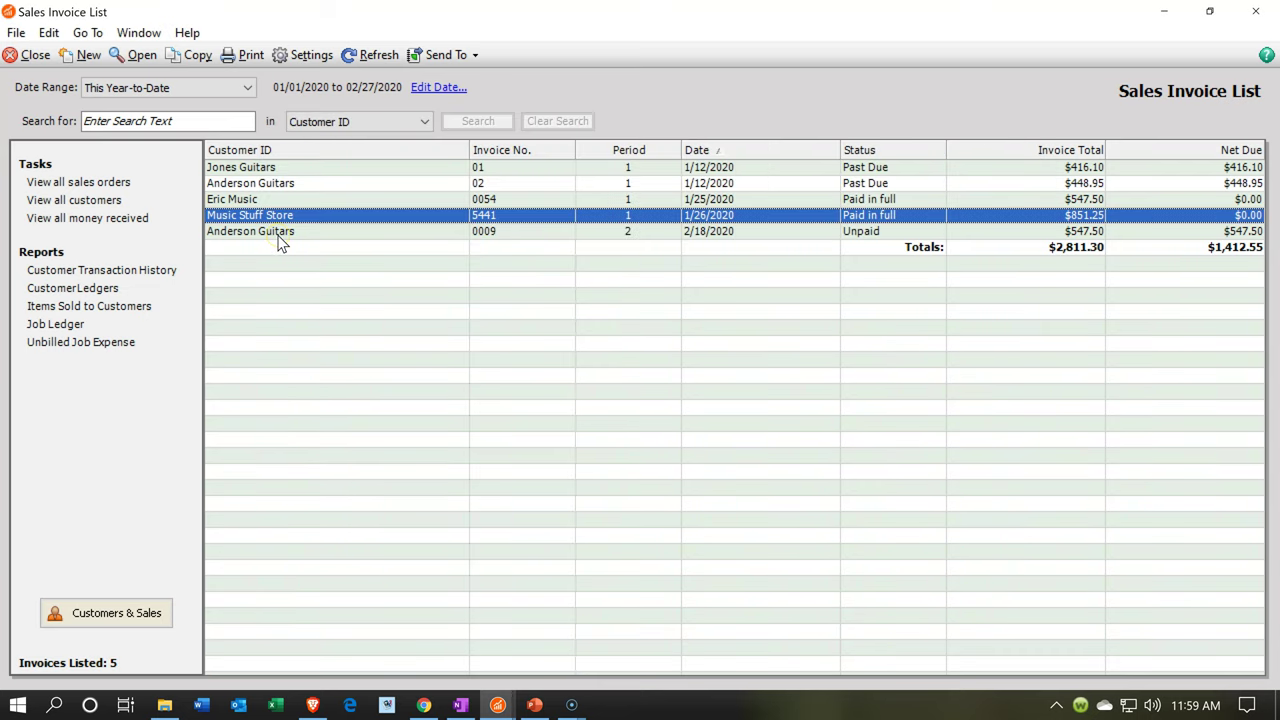
View the February 18 Anderson Guitars invoice from the list and close it.
{"action": "left_click", "coordinate": [280, 236]}
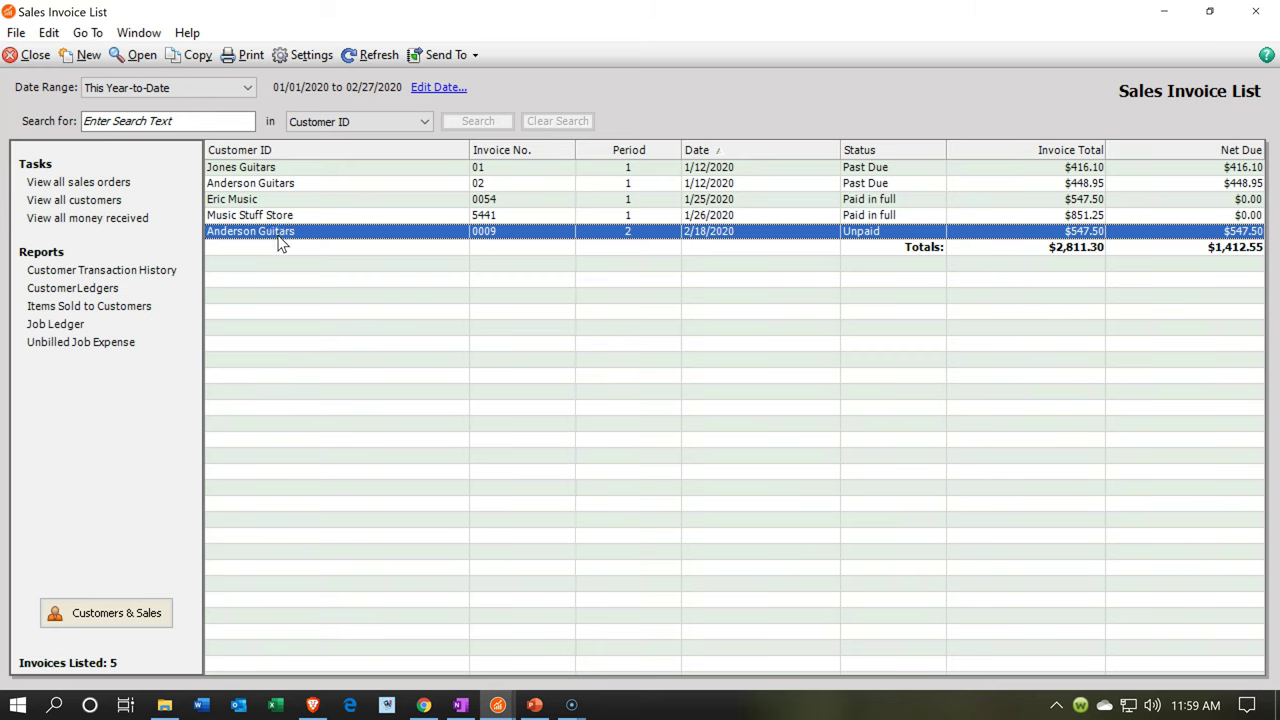
{"action": "double_click", "coordinate": [280, 240]}
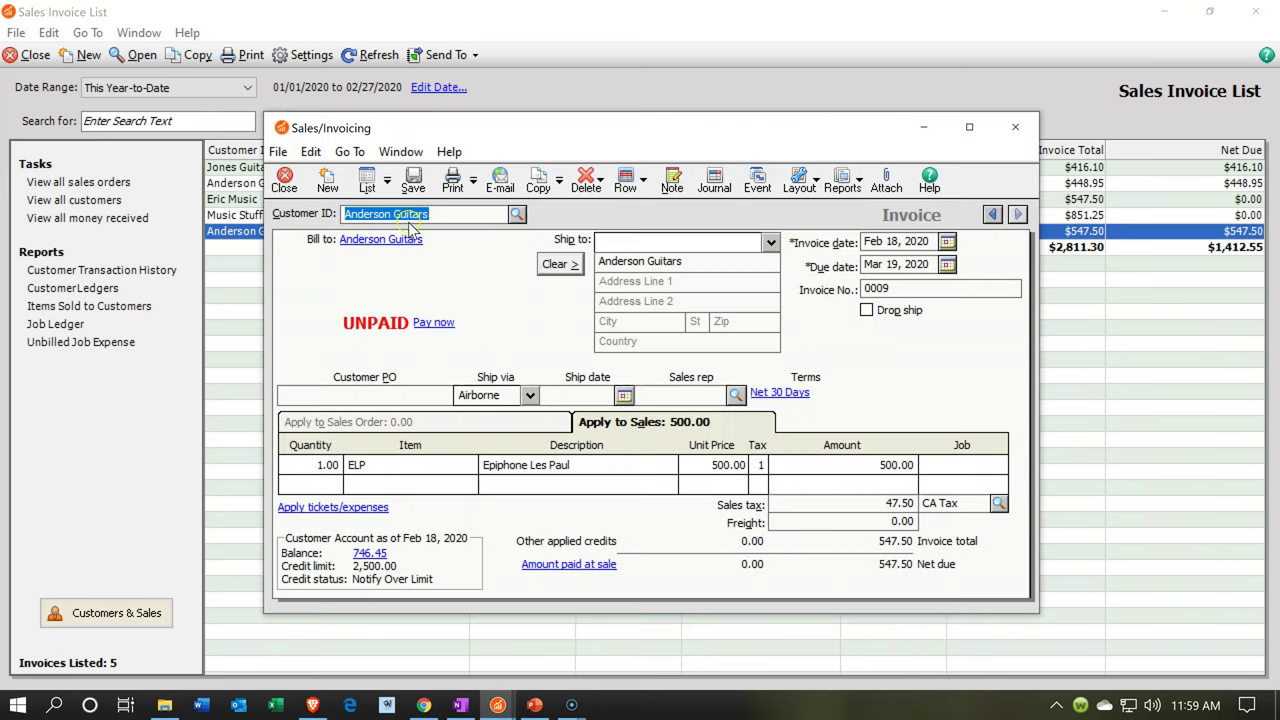
{"action": "left_click", "coordinate": [1015, 127]}
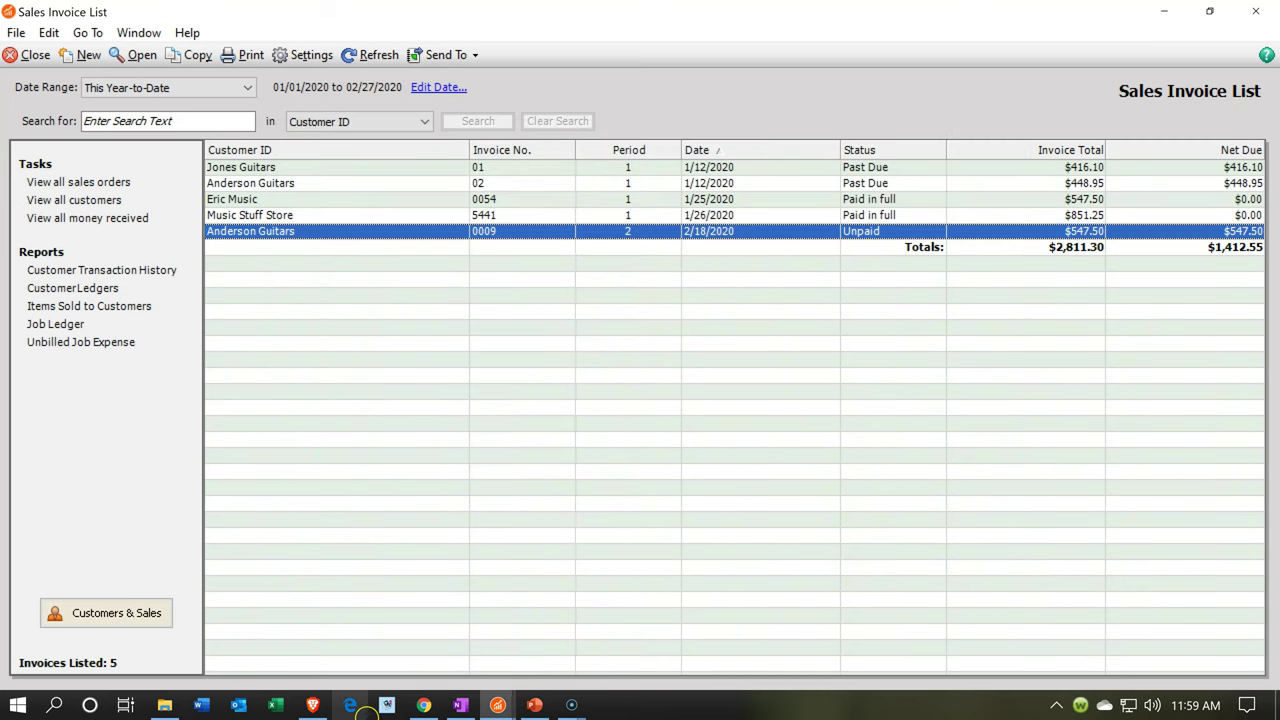
Switch to the balance sheet and review the general ledger detail behind Accounts Receivable, closing the detail again.
{"action": "left_click", "coordinate": [425, 706]}
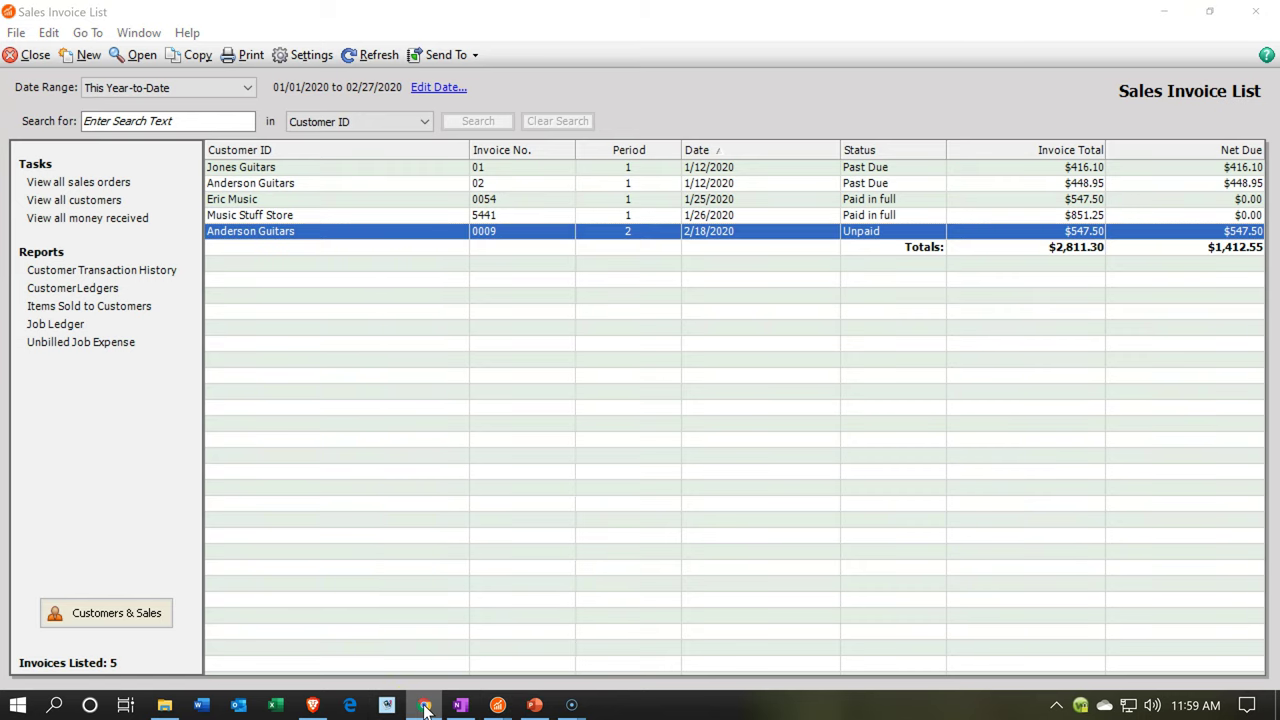
{"action": "mouse_move", "coordinate": [497, 705]}
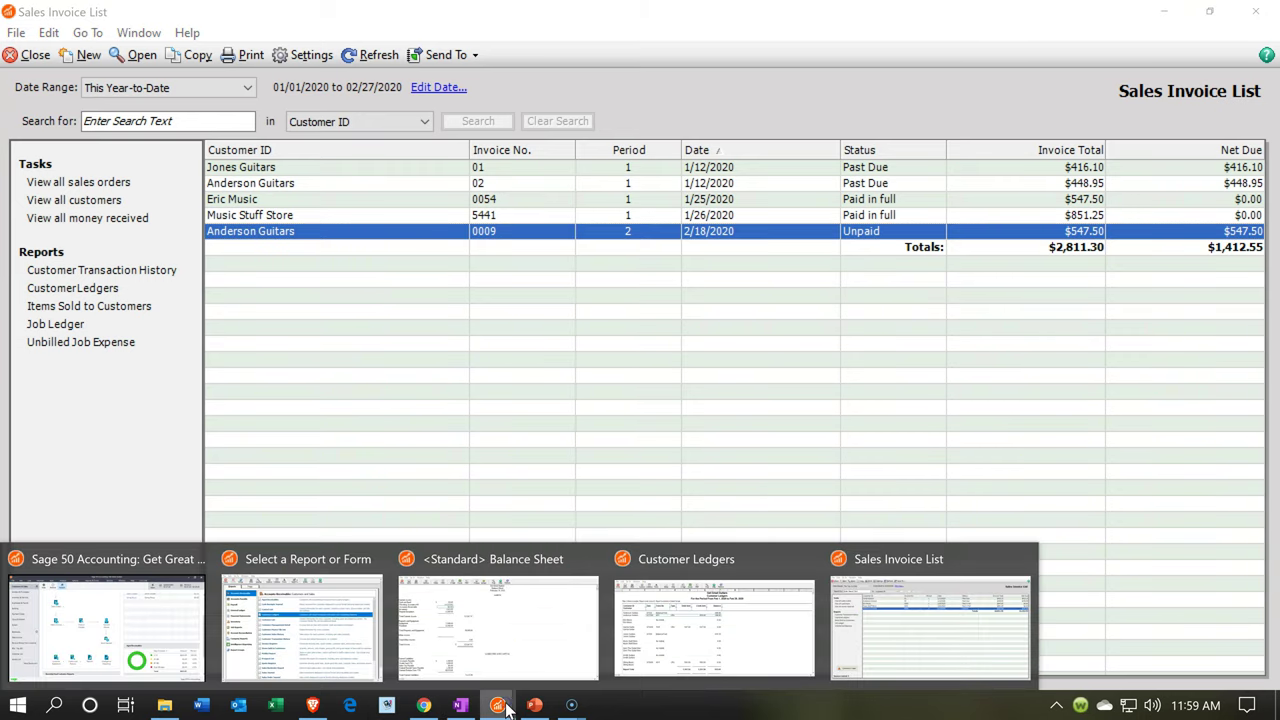
{"action": "mouse_move", "coordinate": [530, 650]}
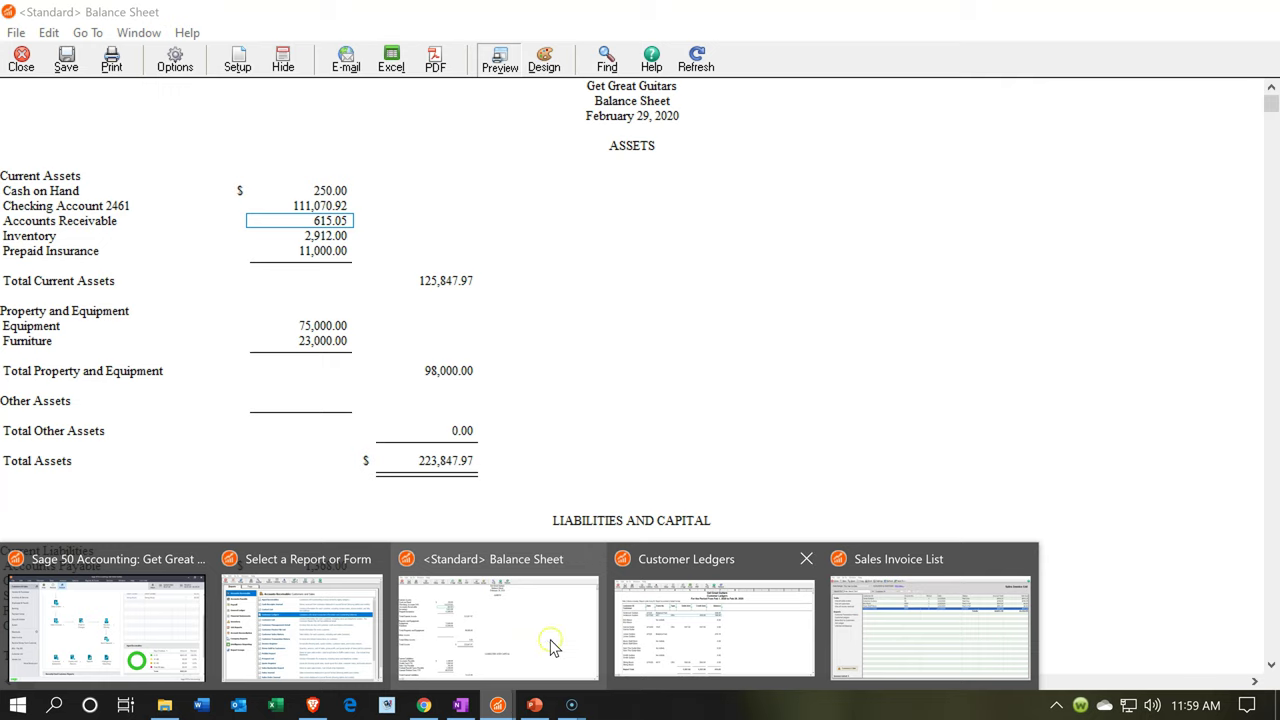
{"action": "left_click", "coordinate": [370, 283]}
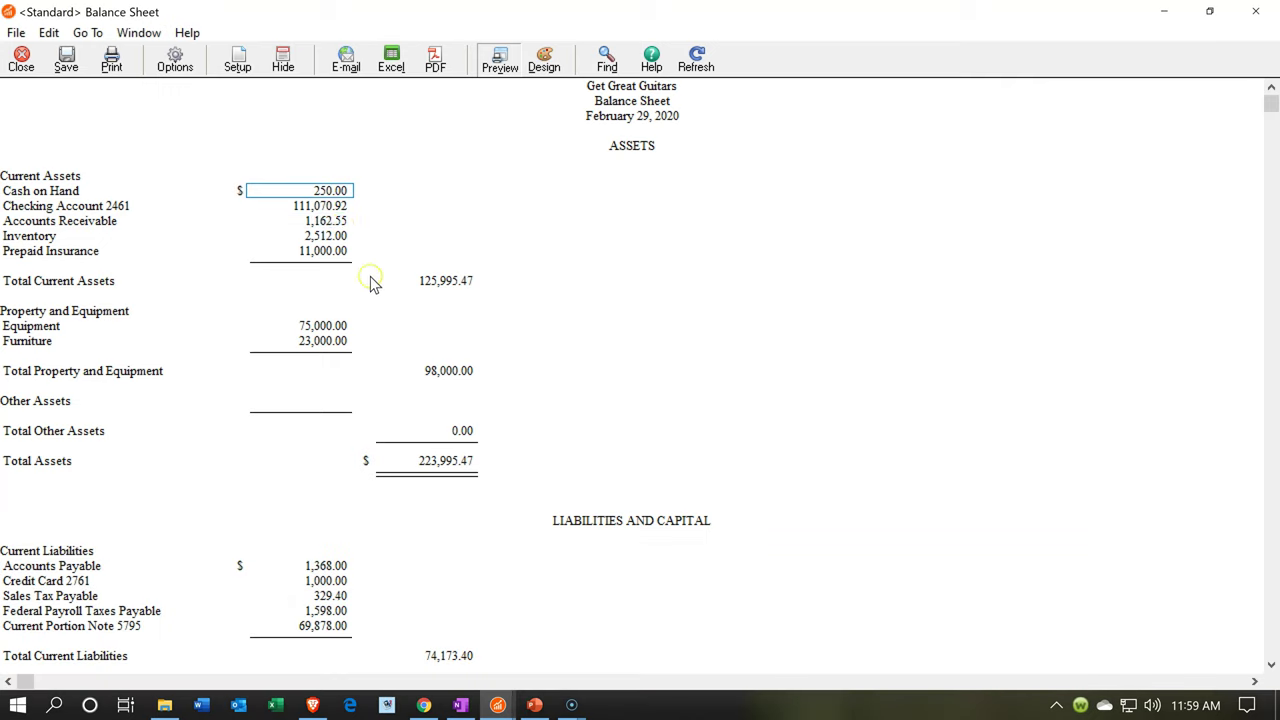
{"action": "double_click", "coordinate": [330, 221]}
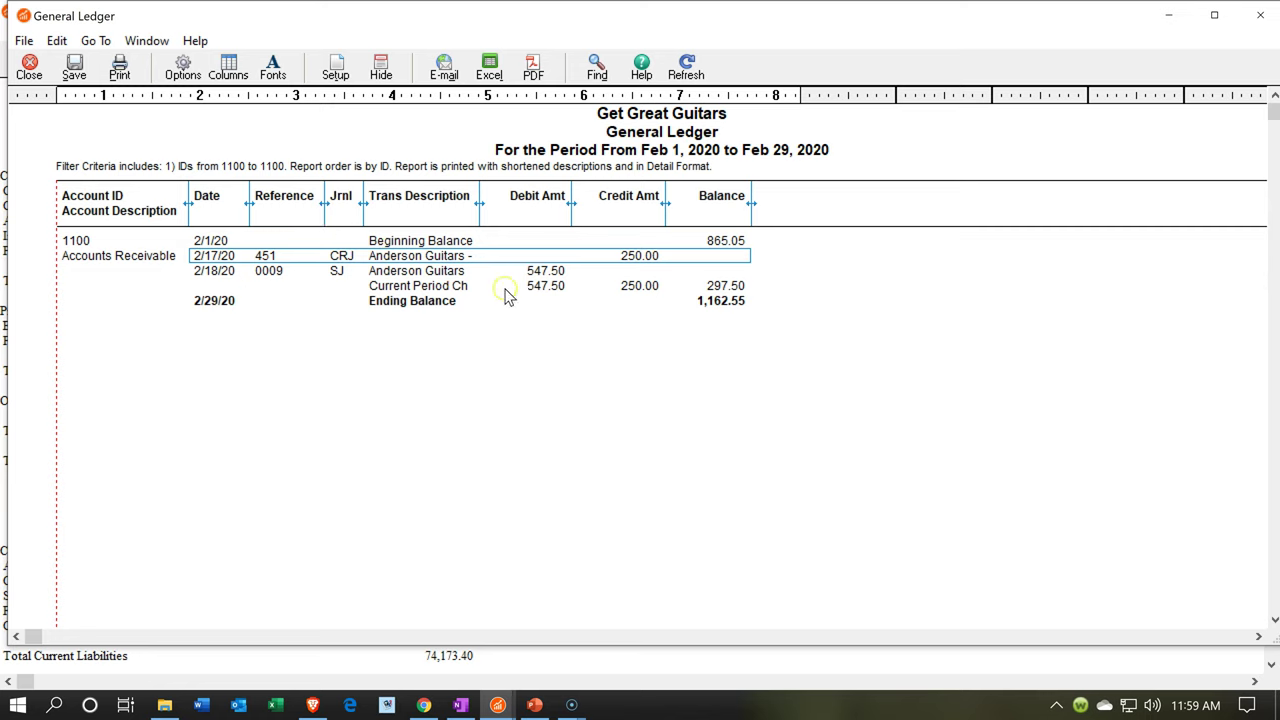
{"action": "left_click", "coordinate": [634, 290]}
{"action": "left_click", "coordinate": [563, 287]}
{"action": "left_click", "coordinate": [1266, 9]}
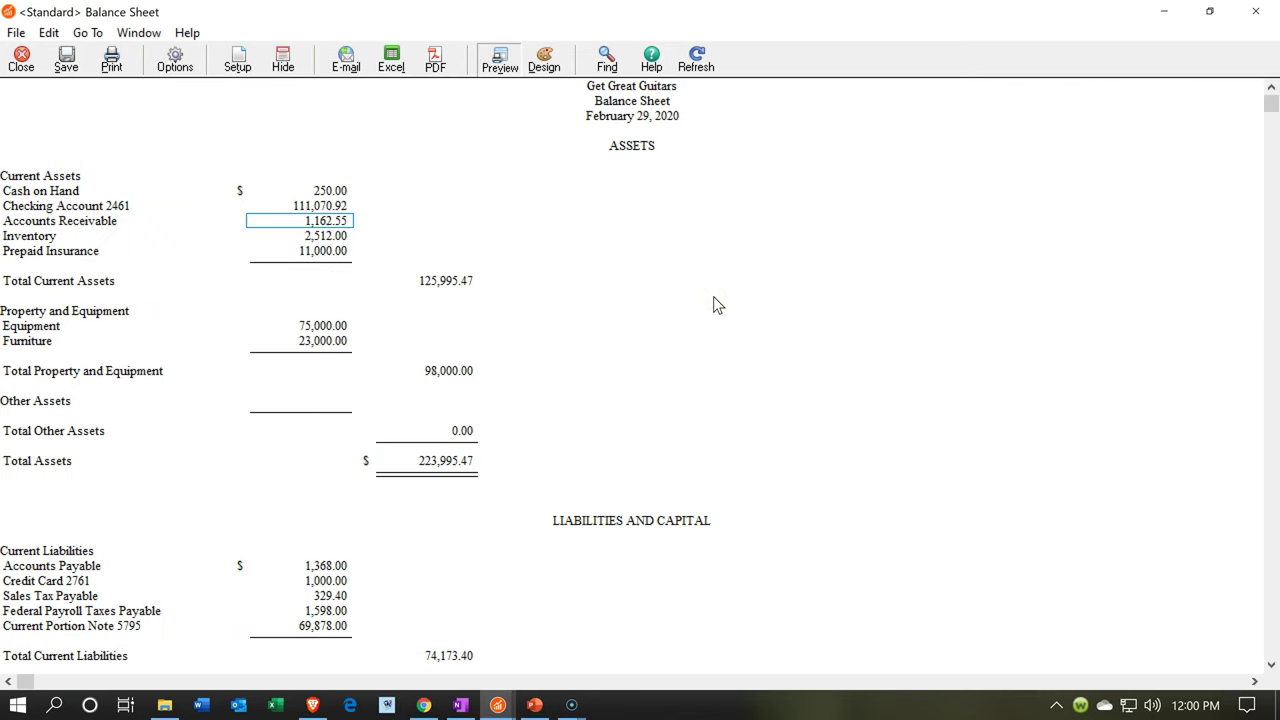
{"action": "left_click", "coordinate": [372, 291]}
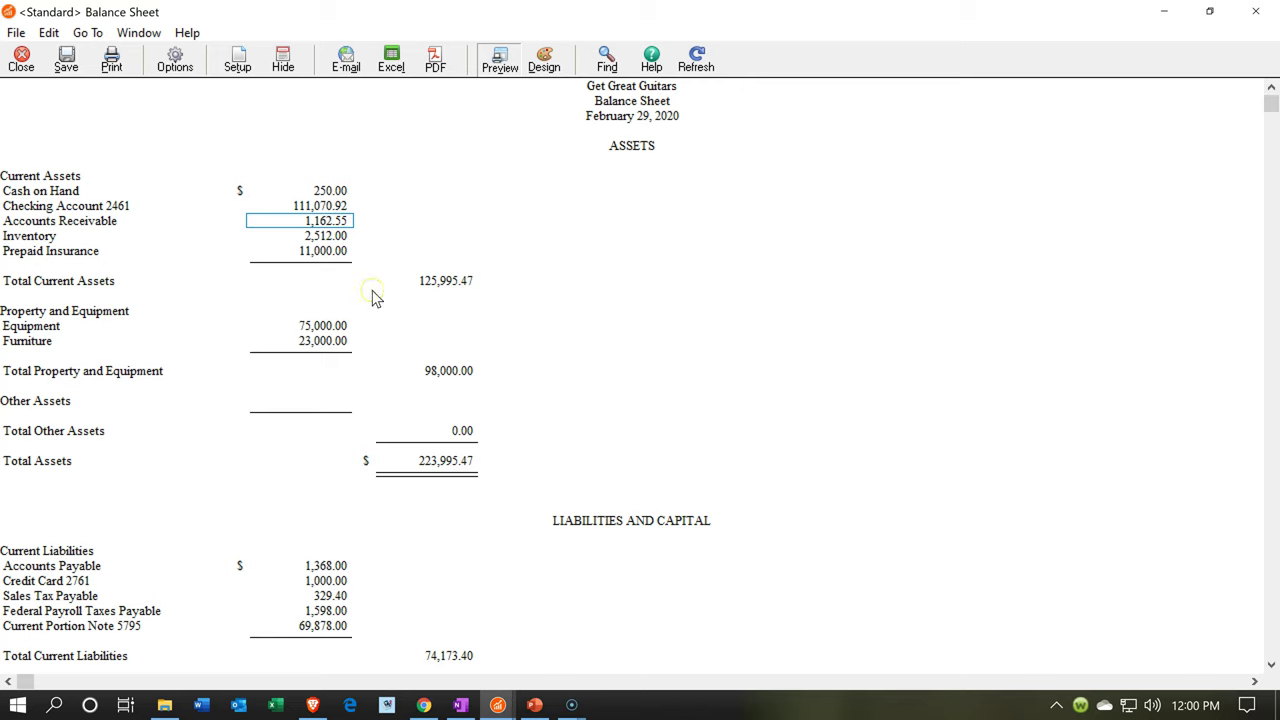
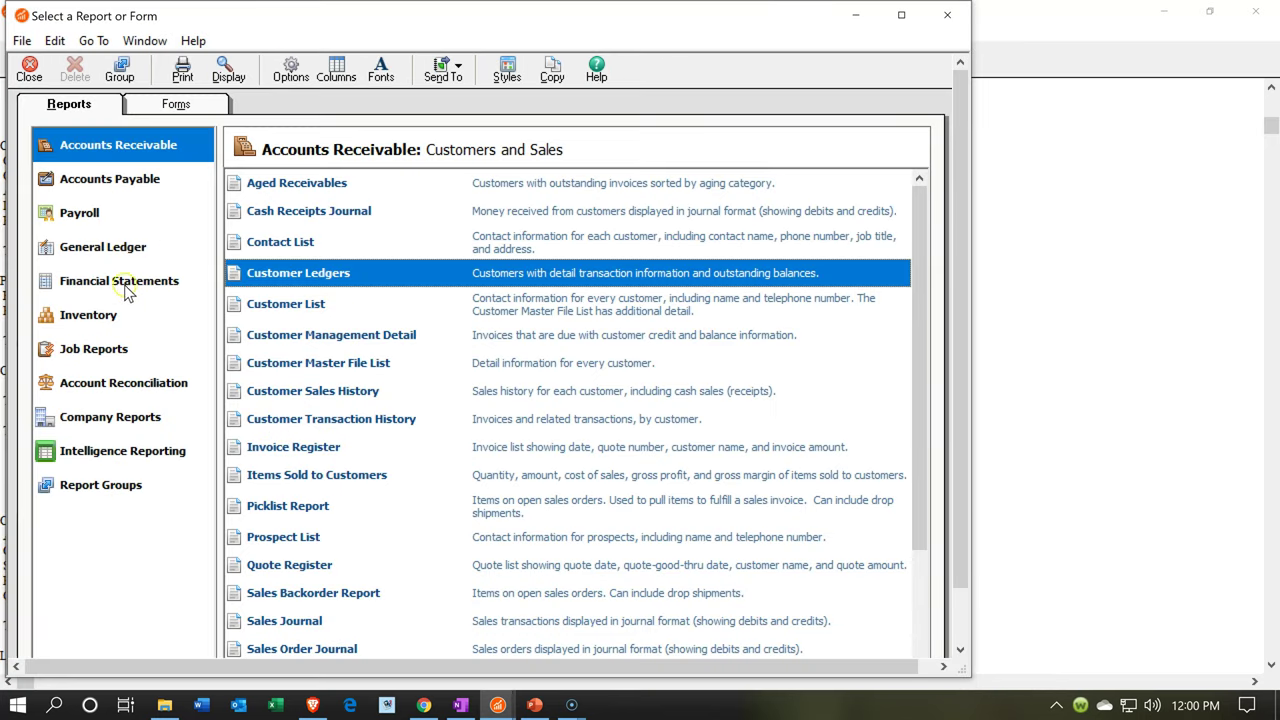
Generate the standard income statement for the current period with zero amounts hidden.
{"action": "left_click", "coordinate": [125, 288]}
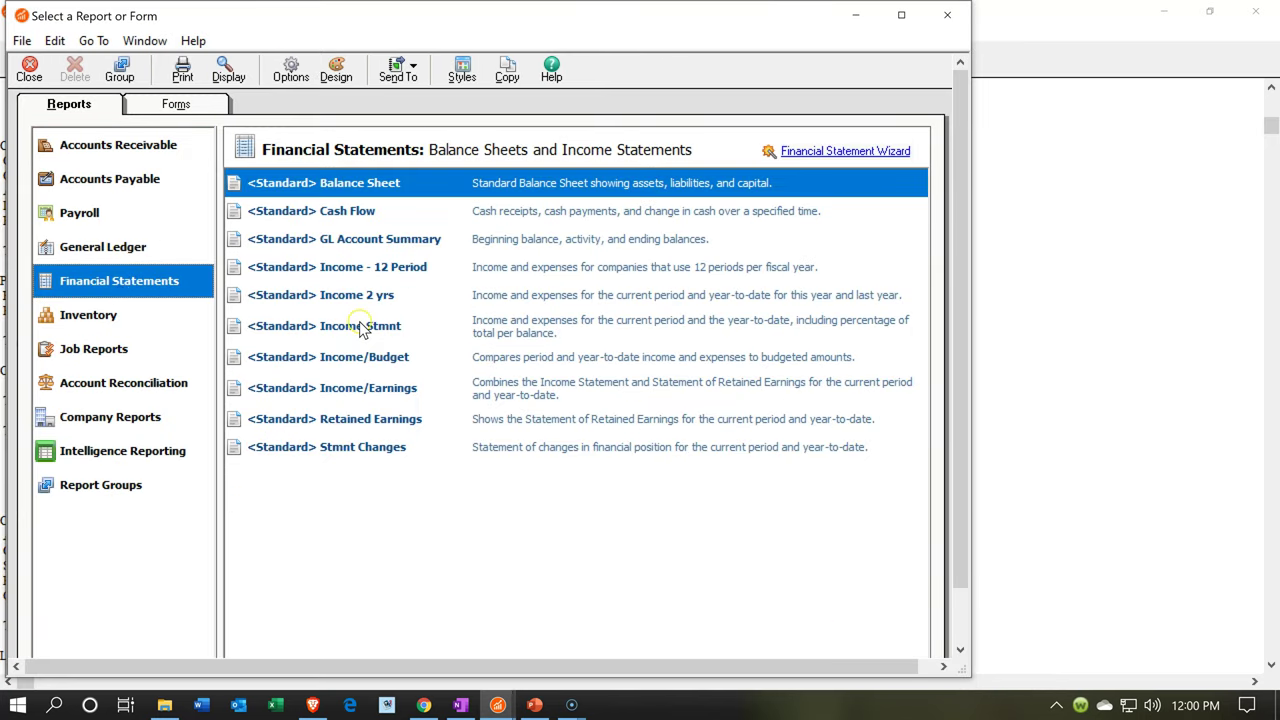
{"action": "double_click", "coordinate": [361, 326]}
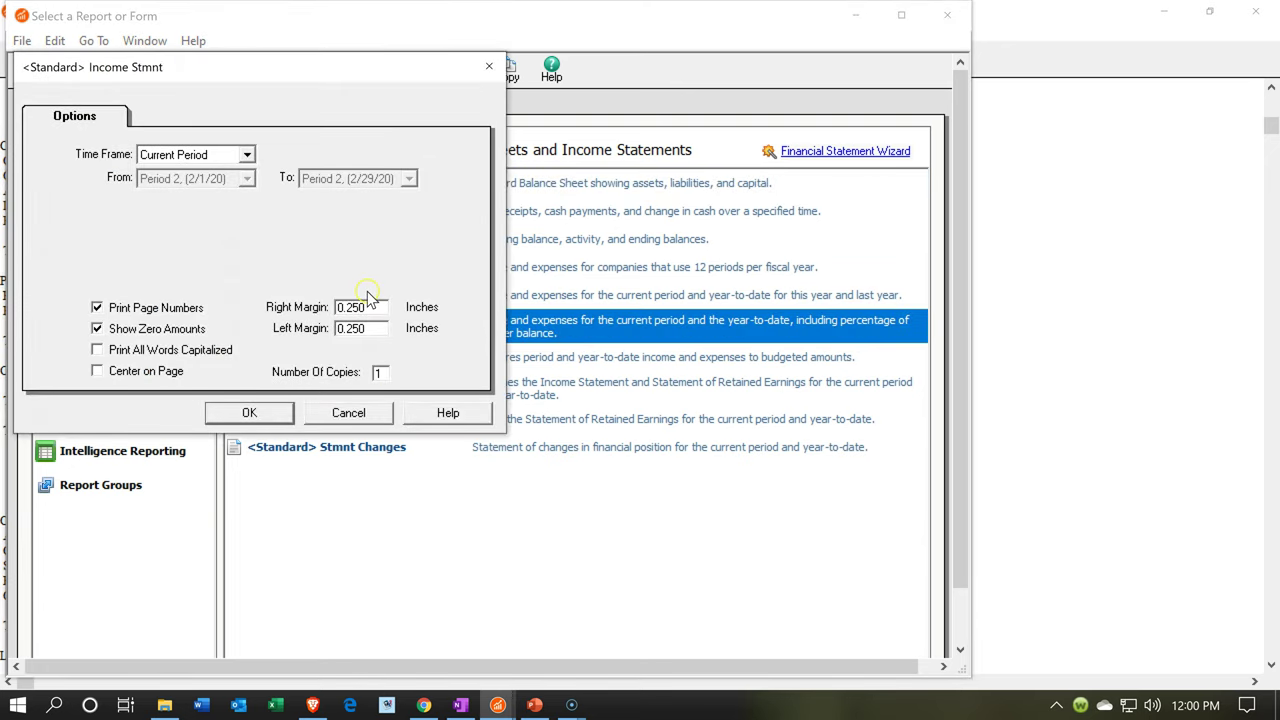
{"action": "left_click", "coordinate": [120, 329]}
{"action": "left_click", "coordinate": [249, 414]}
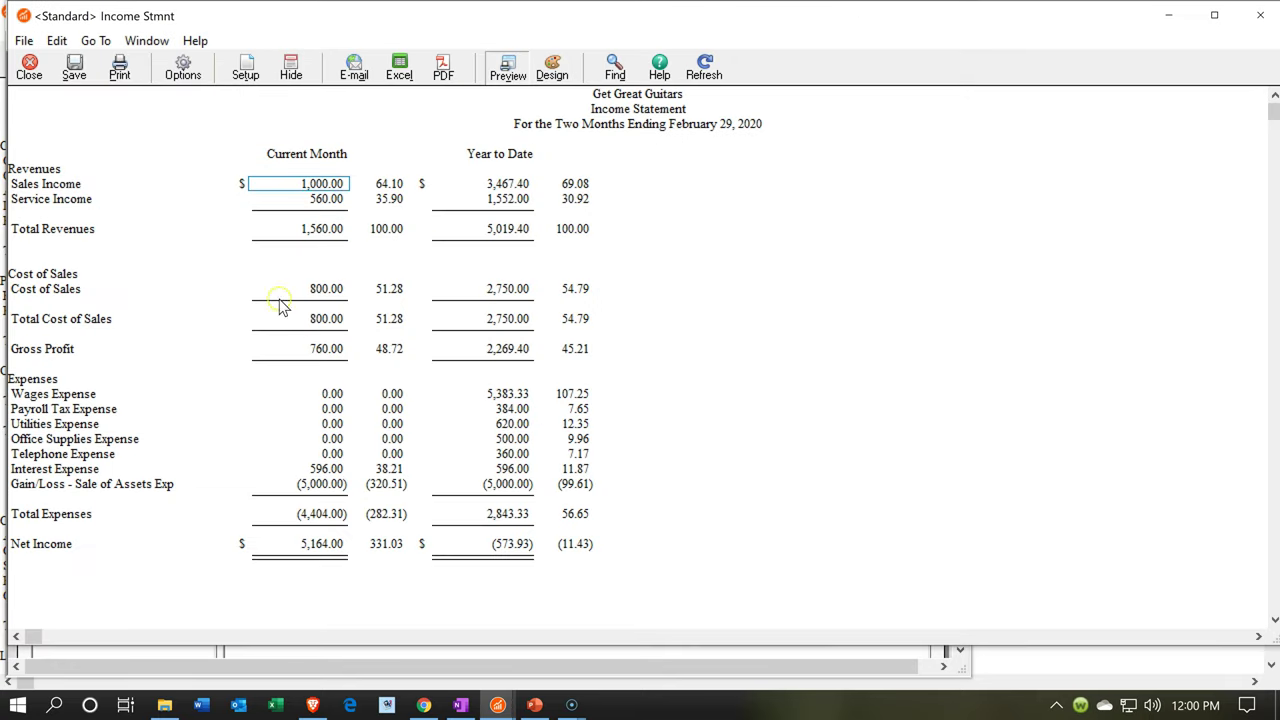
Review the ledger detail behind the current month's Sales Income, close it, and maximize the income statement.
{"action": "left_click", "coordinate": [322, 184]}
{"action": "double_click", "coordinate": [307, 181]}
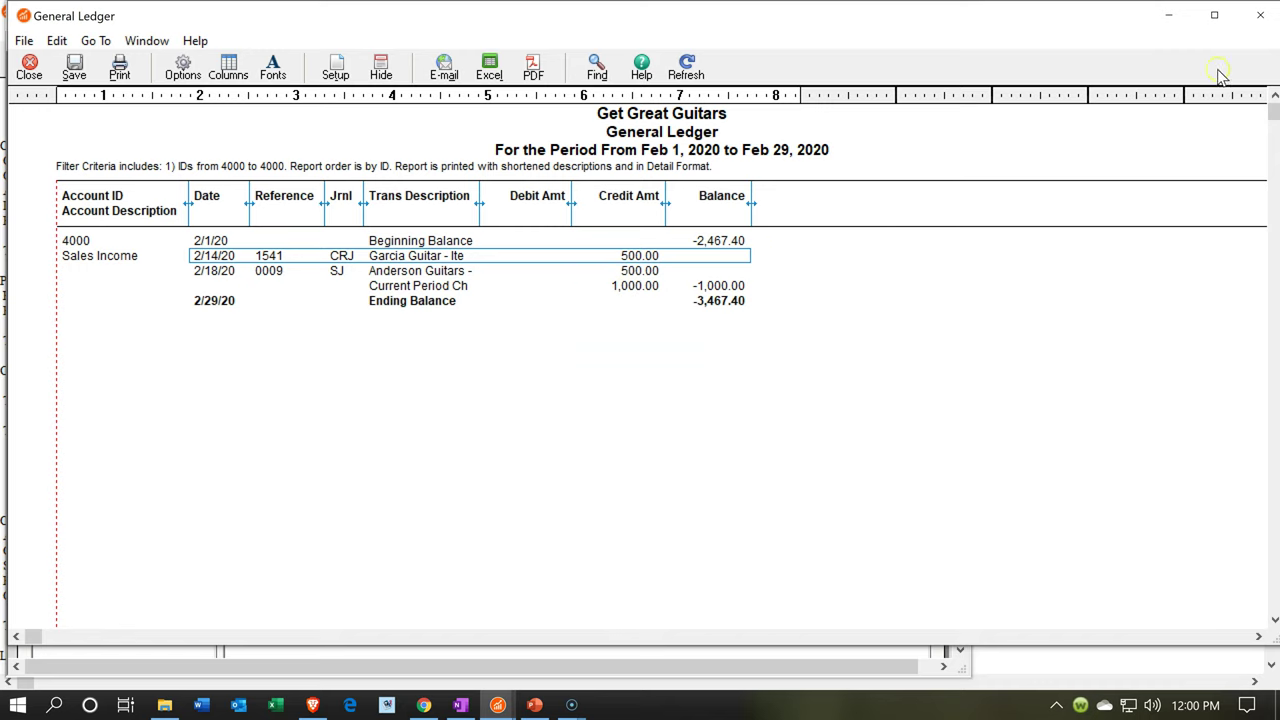
{"action": "left_click", "coordinate": [1260, 15]}
{"action": "left_click", "coordinate": [1206, 22]}
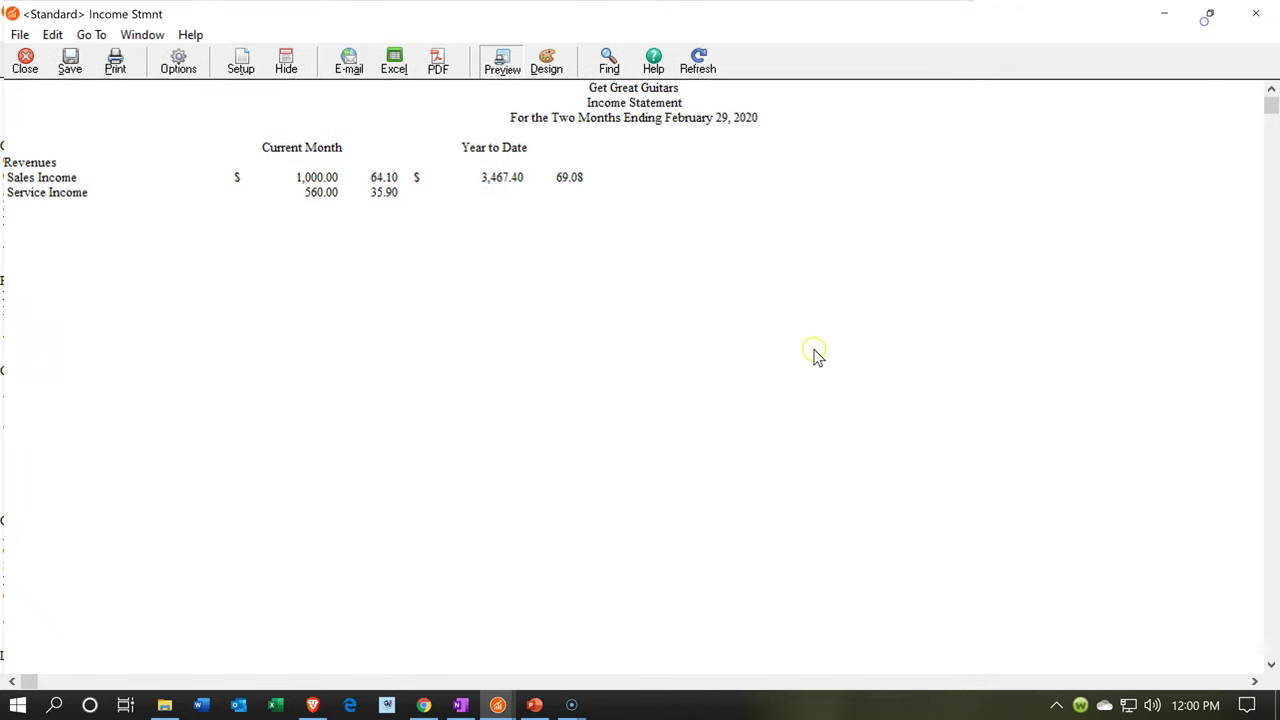
Return to the balance sheet and check the Sales Tax Payable line under current liabilities.
{"action": "left_click", "coordinate": [500, 700]}
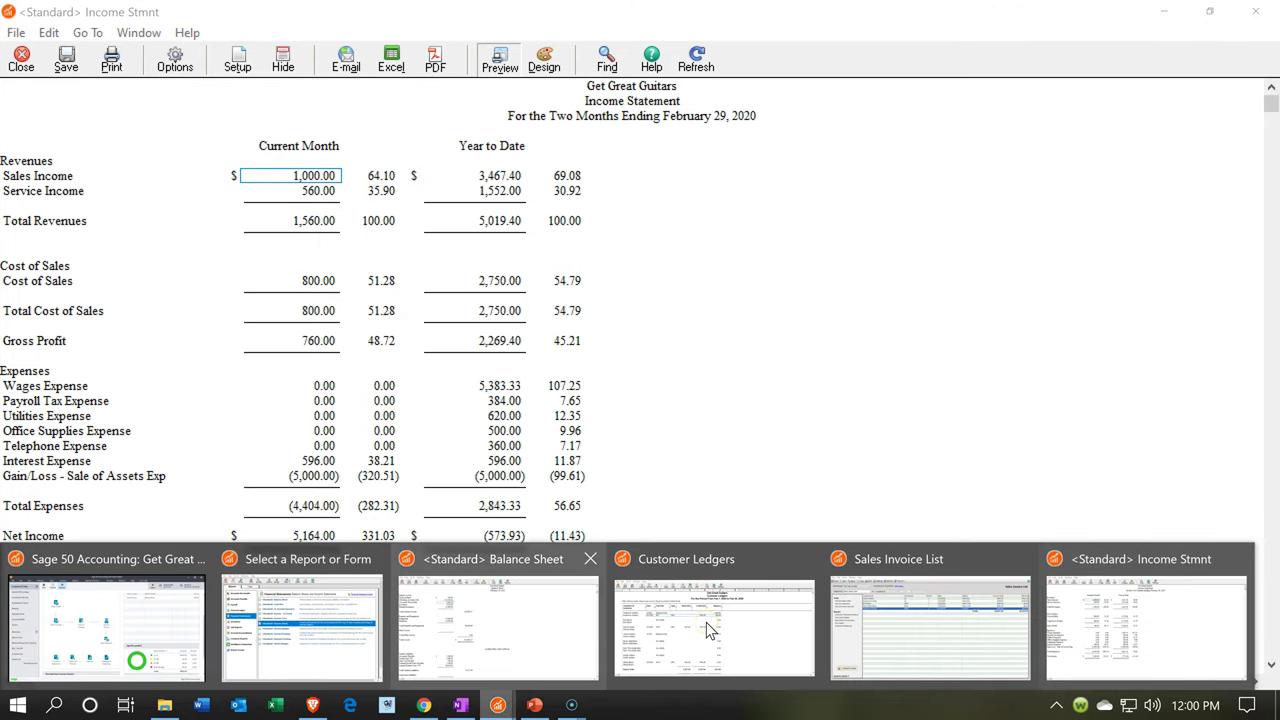
{"action": "left_click", "coordinate": [557, 617]}
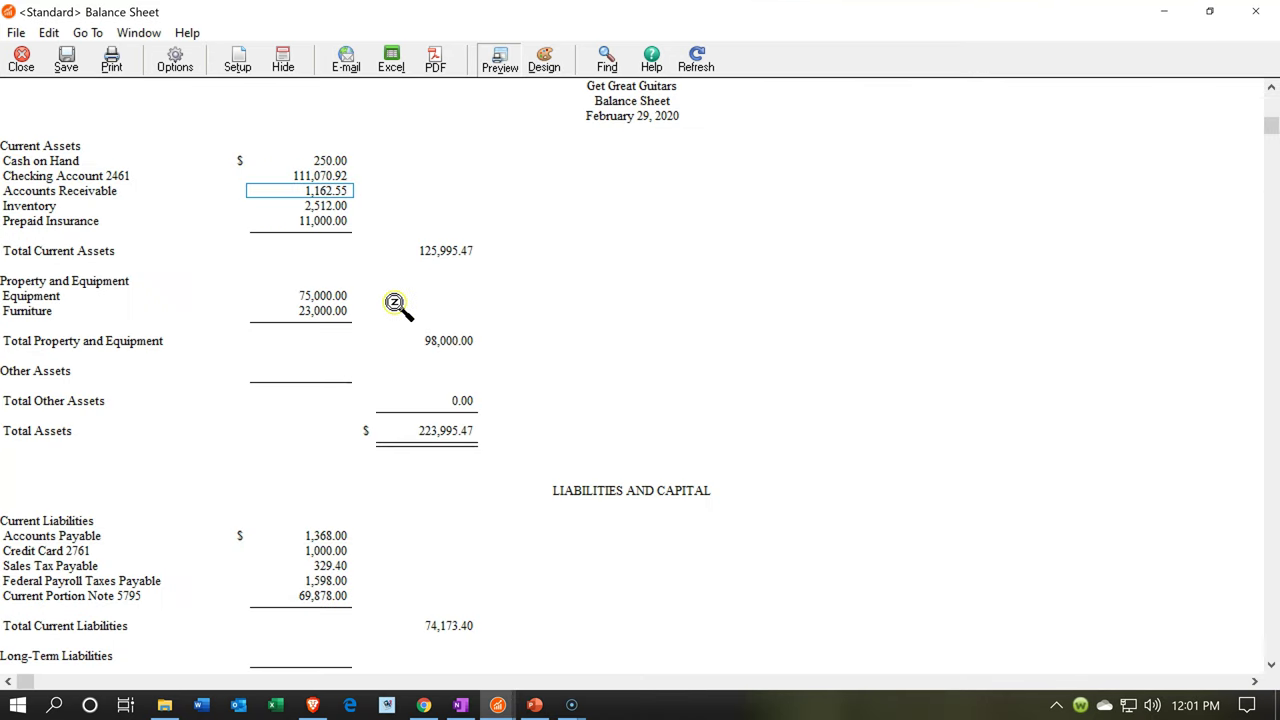
{"action": "scroll", "coordinate": [375, 303], "scroll_direction": "down", "scroll_amount": 1}
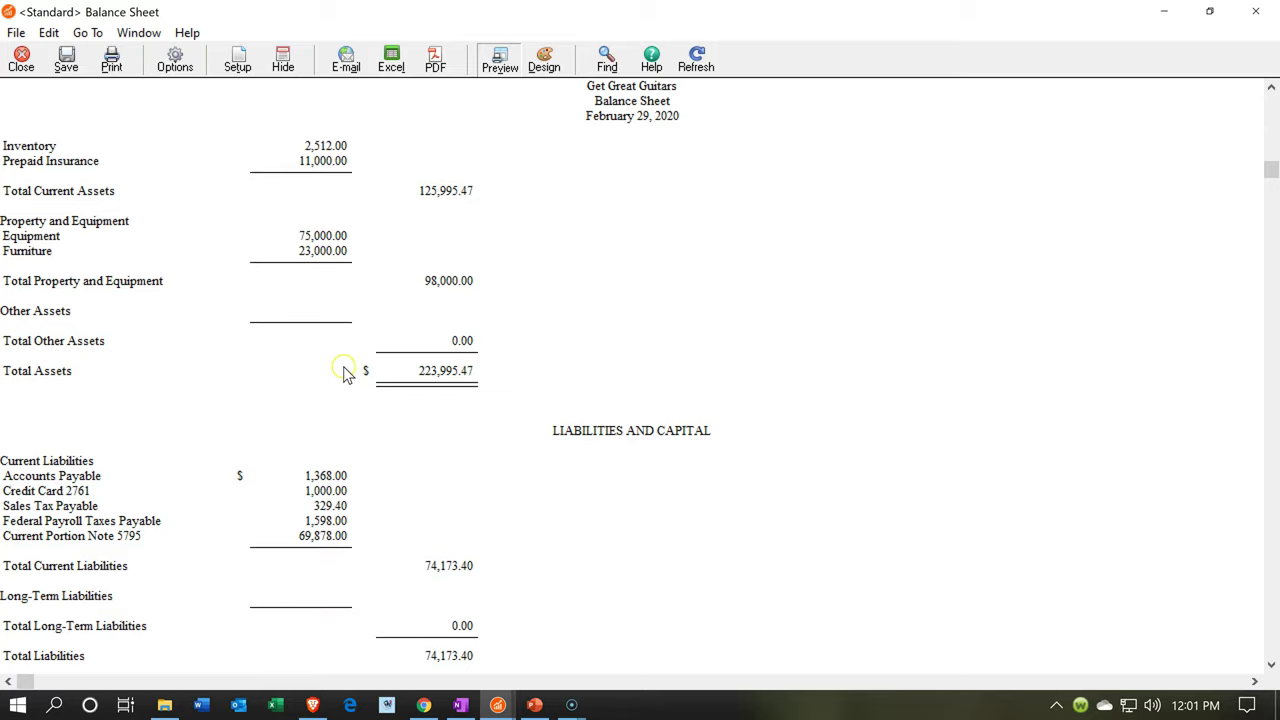
{"action": "left_click", "coordinate": [320, 506]}
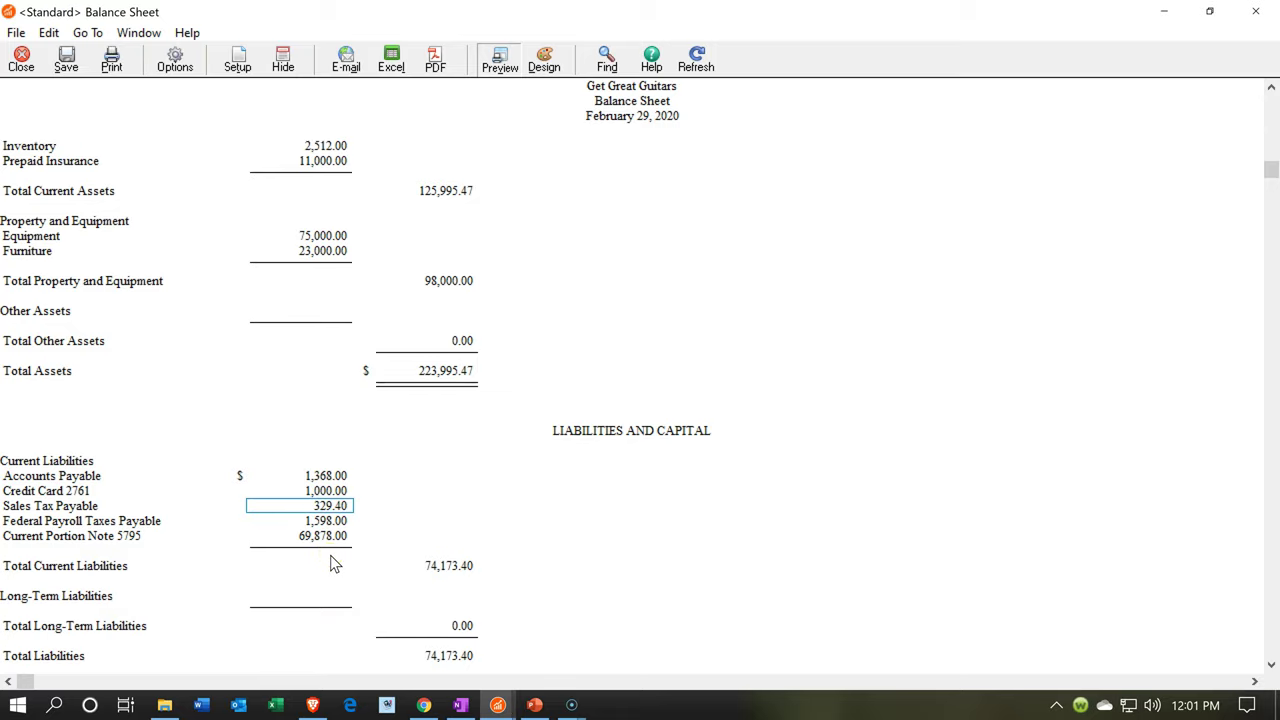
{"action": "scroll", "coordinate": [330, 555], "scroll_direction": "up", "scroll_amount": 1}
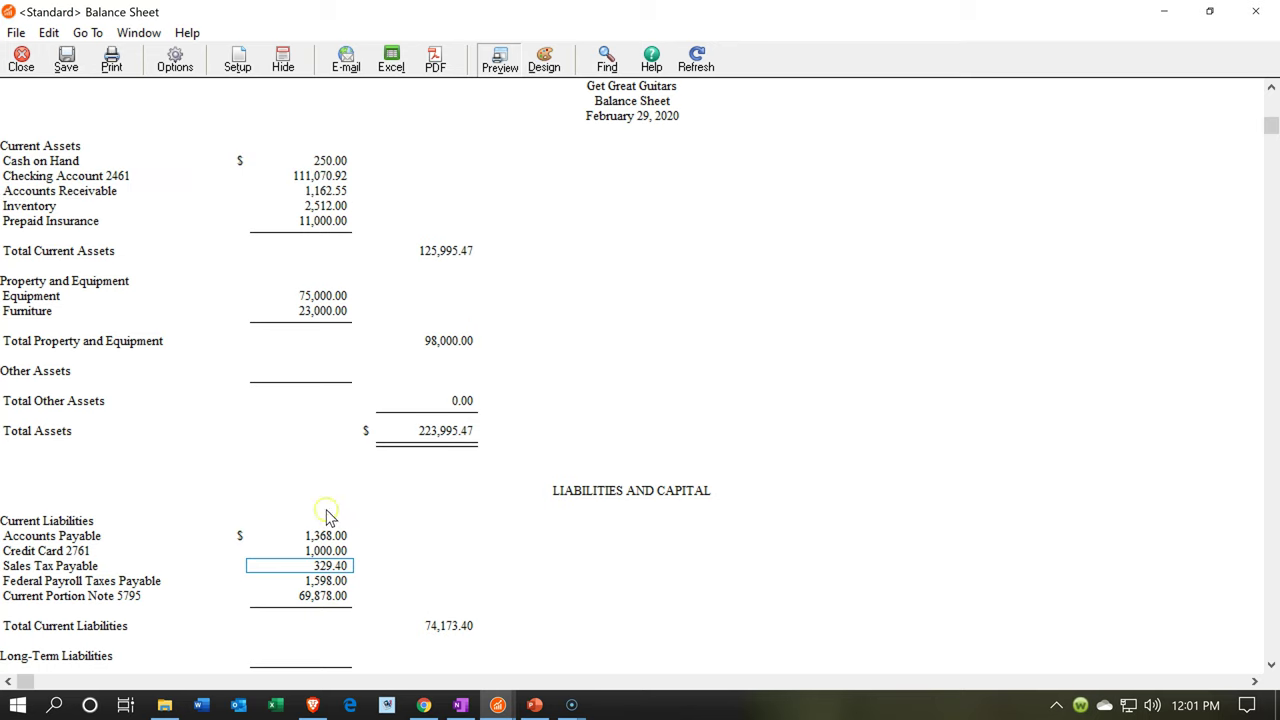
Review the general ledger detail behind the Inventory balance and close it.
{"action": "left_click", "coordinate": [333, 290]}
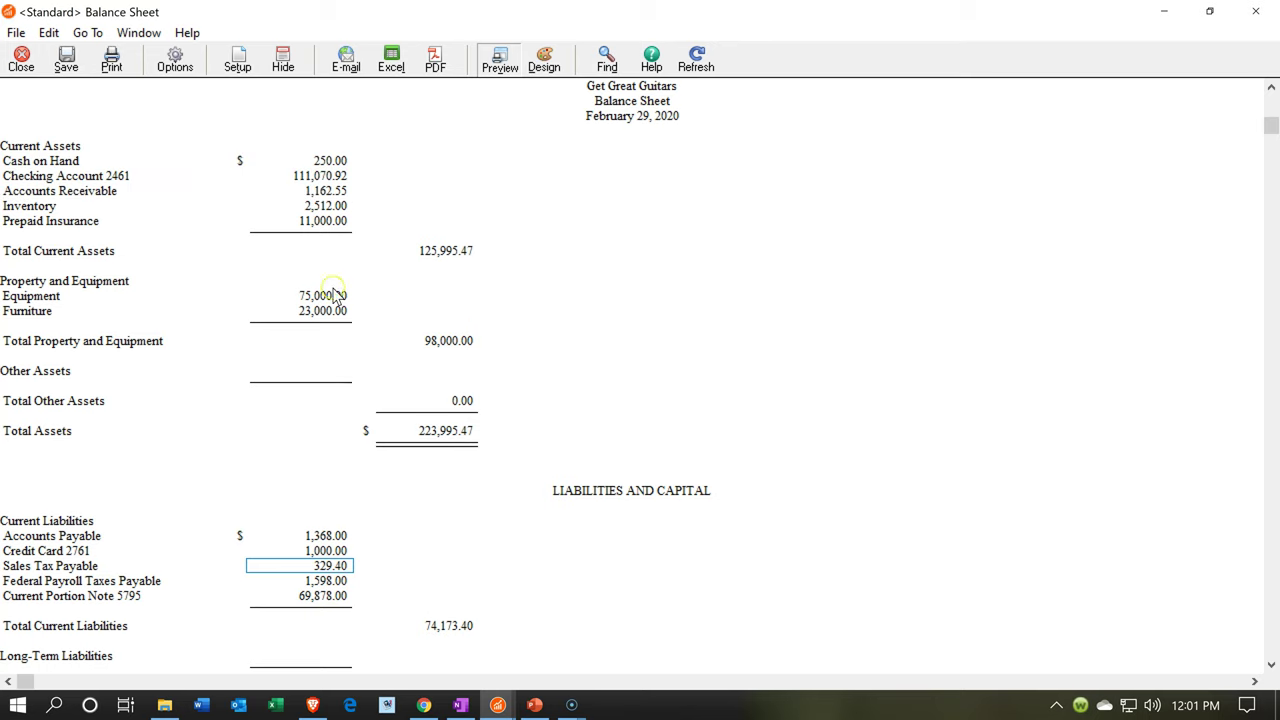
{"action": "left_click", "coordinate": [337, 201]}
{"action": "double_click", "coordinate": [337, 201]}
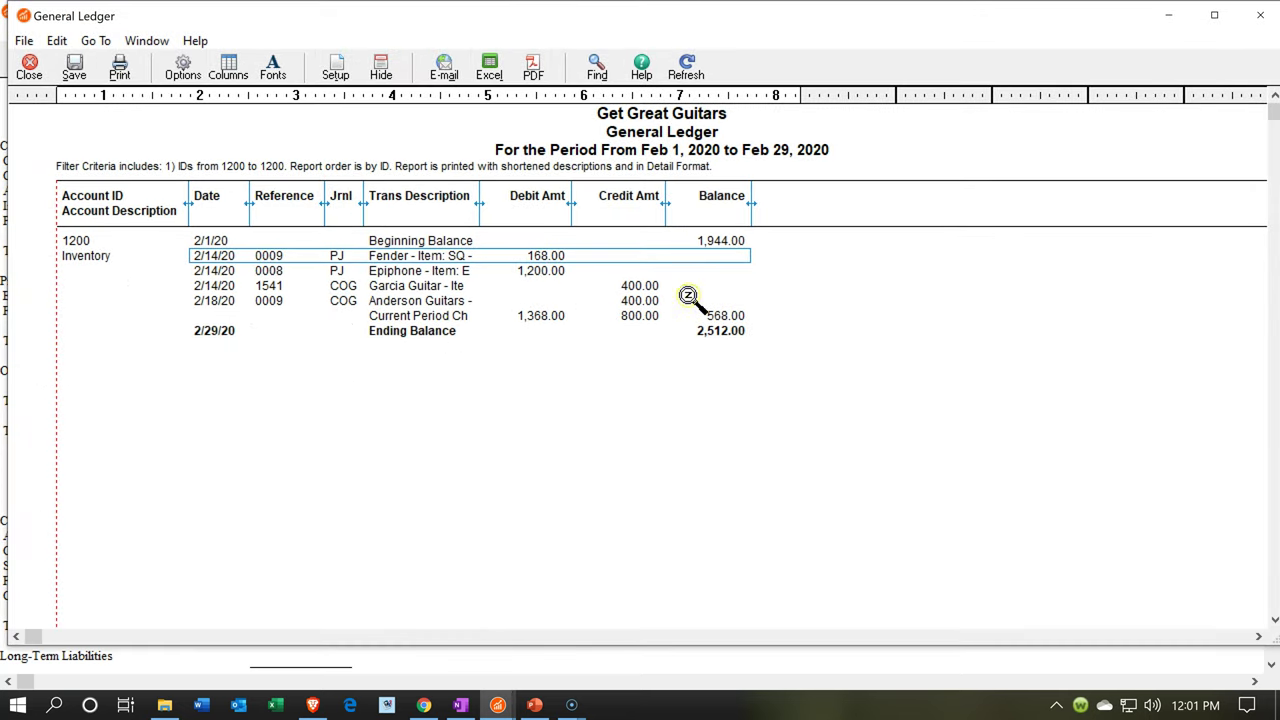
{"action": "left_click", "coordinate": [1258, 14]}
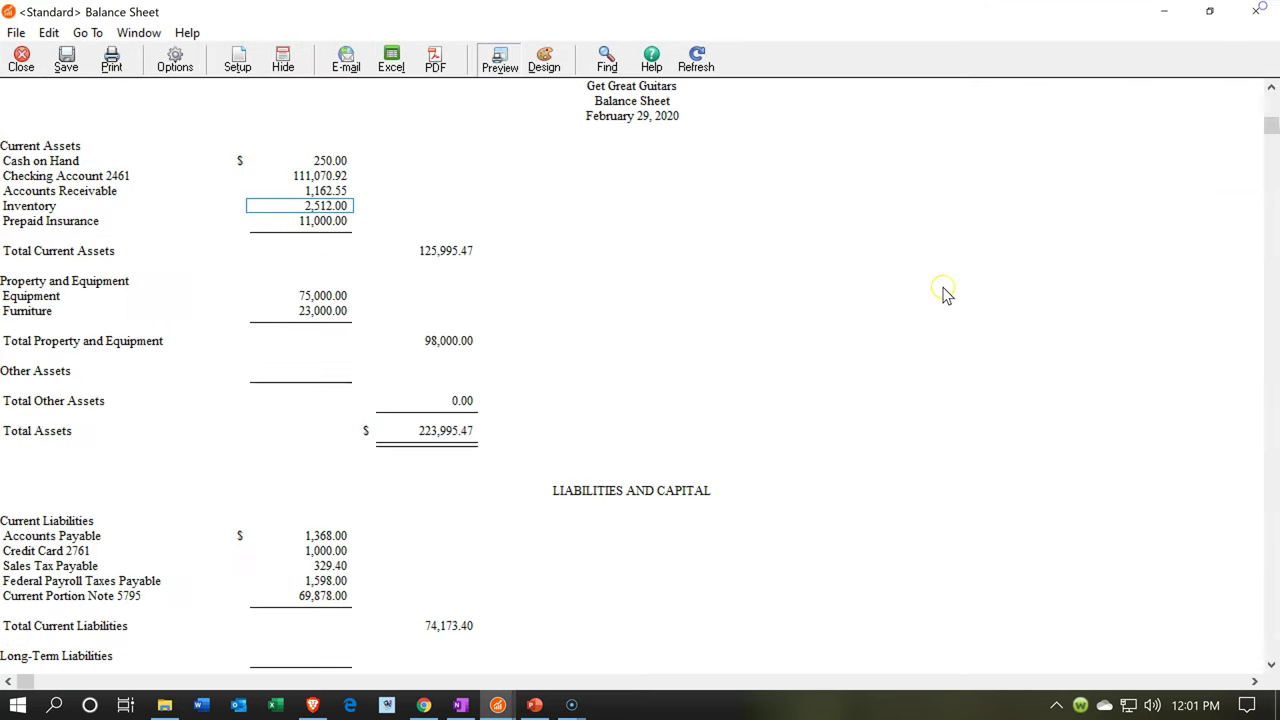
Return to the income statement, review the ledger detail behind the current month's Cost of Sales, and close it.
{"action": "left_click", "coordinate": [497, 706]}
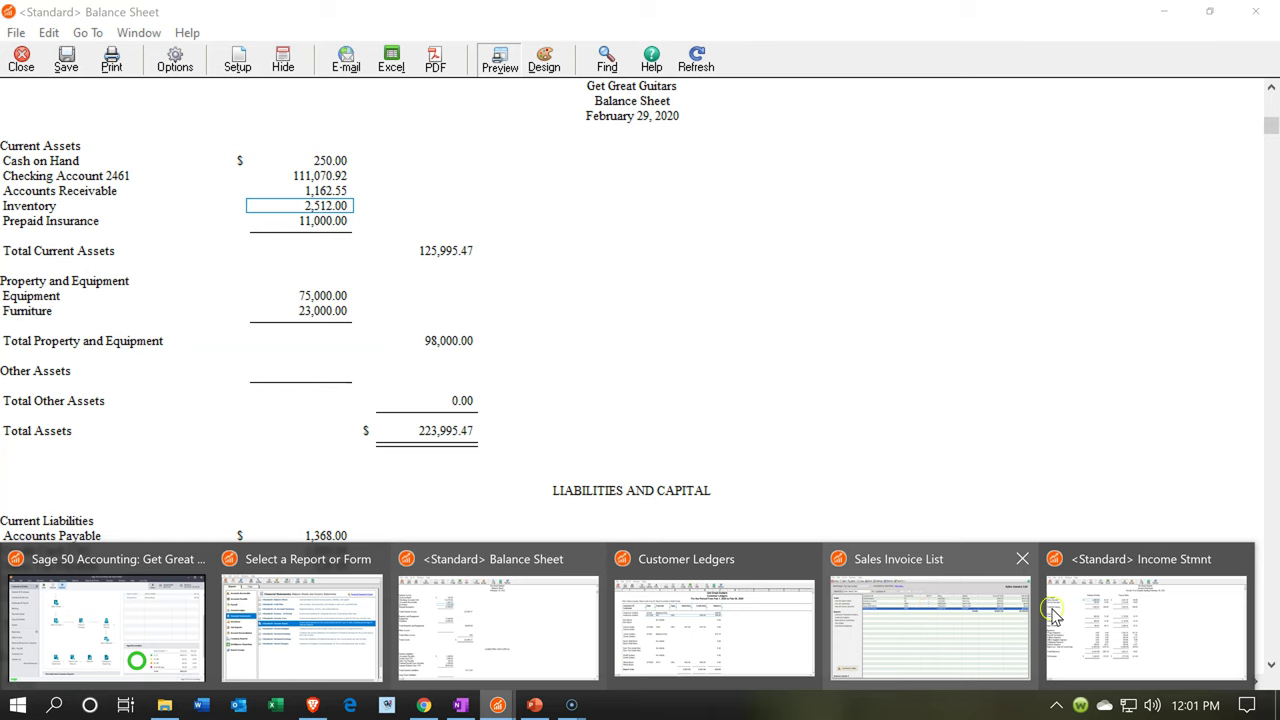
{"action": "left_click", "coordinate": [1237, 612]}
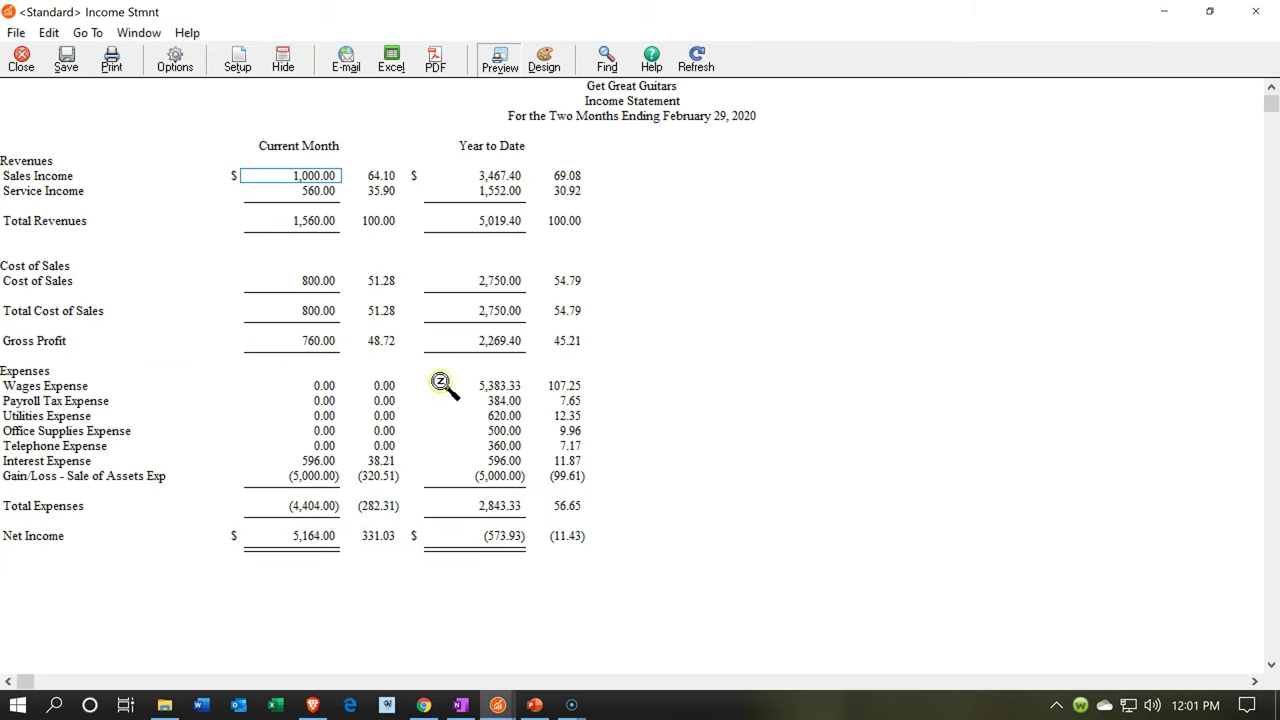
{"action": "double_click", "coordinate": [329, 281]}
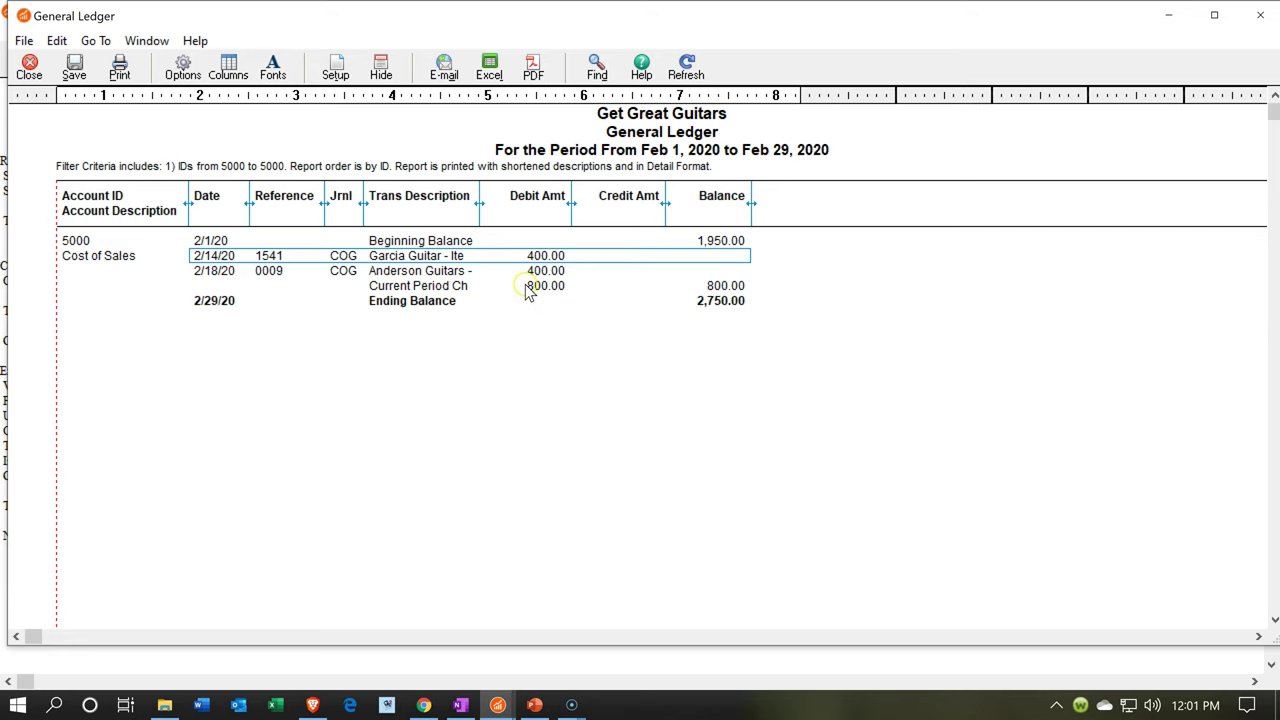
{"action": "left_click", "coordinate": [1256, 20]}
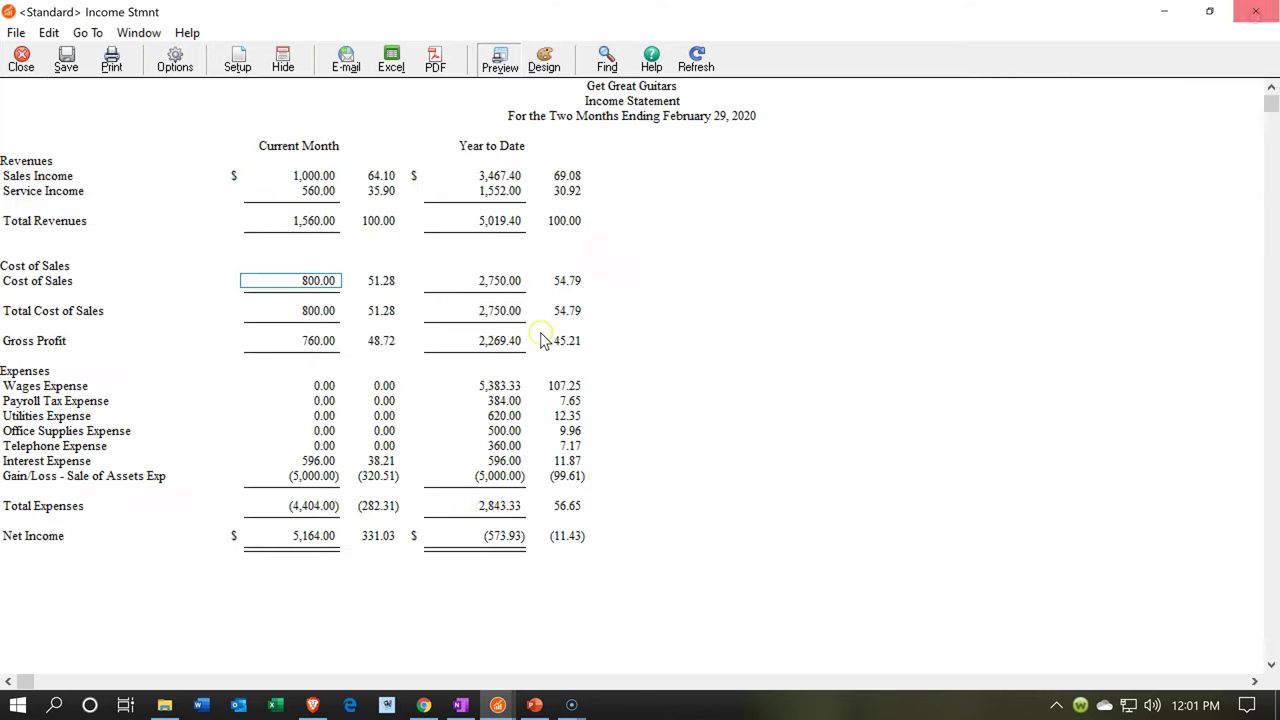
Switch to the Customer Ledgers report and check the 2/18/20 invoice line for Anderson Guitars.
{"action": "left_click", "coordinate": [497, 703]}
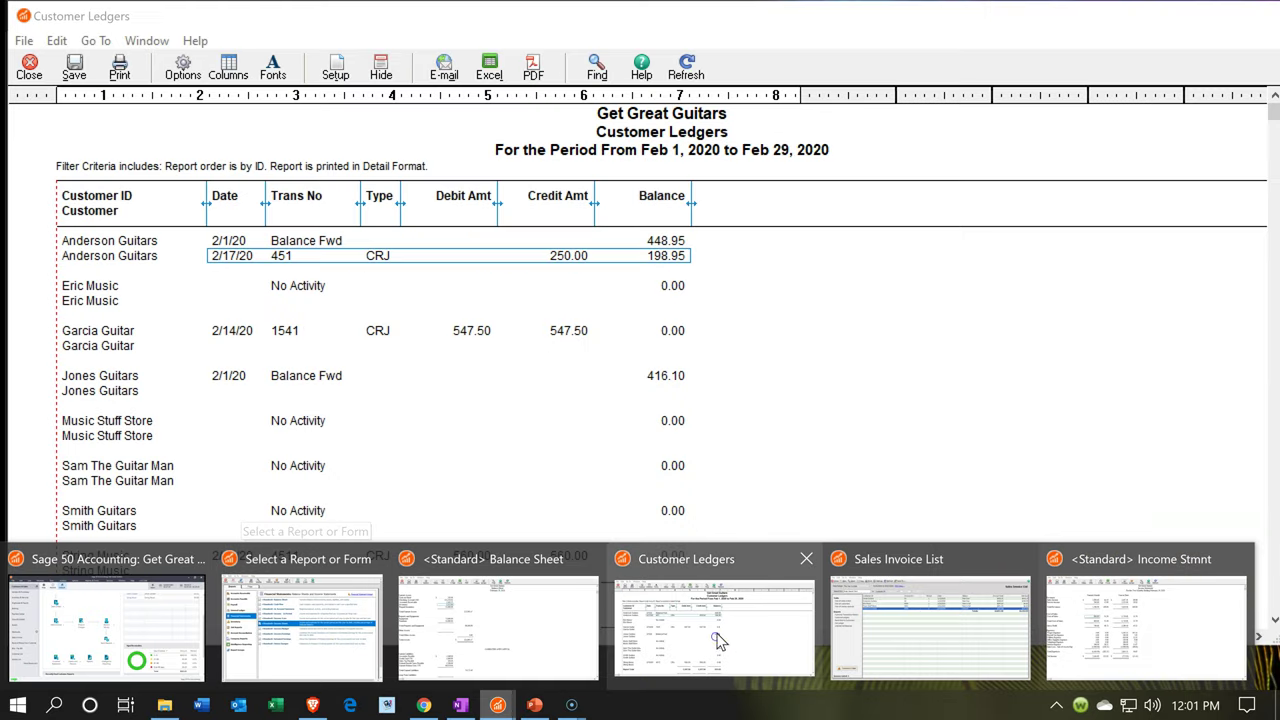
{"action": "left_click", "coordinate": [716, 632]}
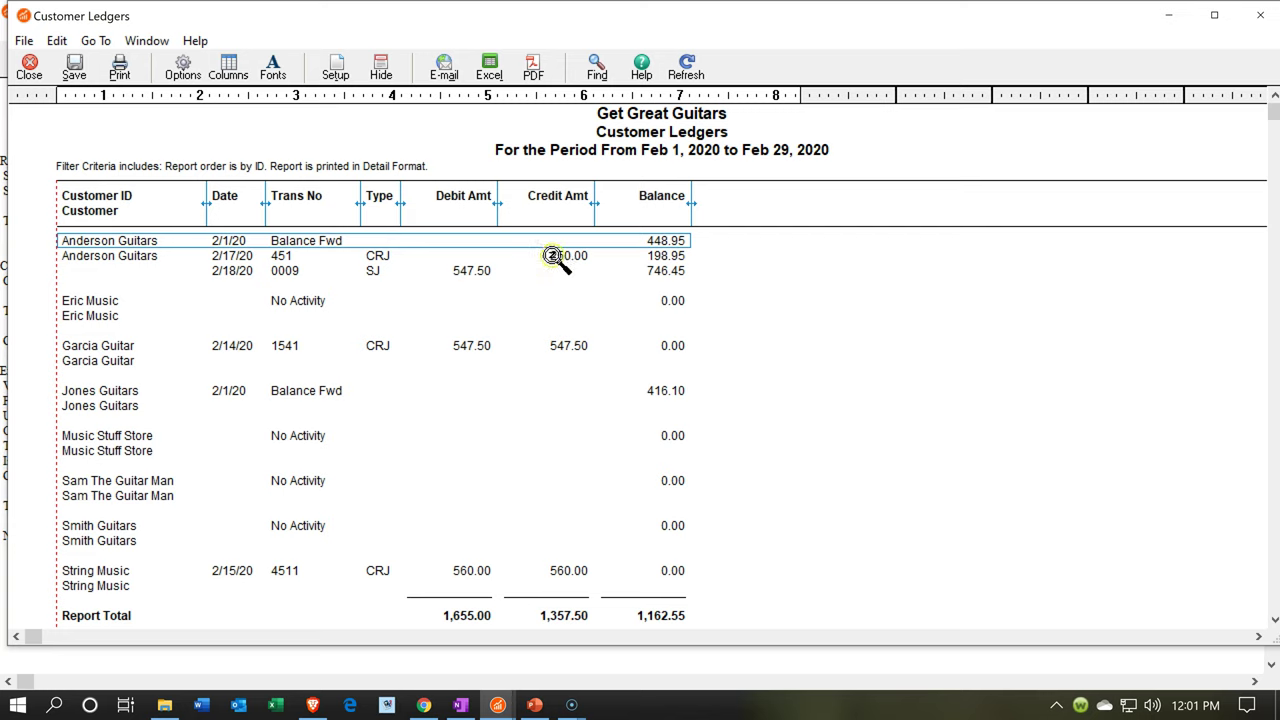
{"action": "left_click", "coordinate": [478, 272]}
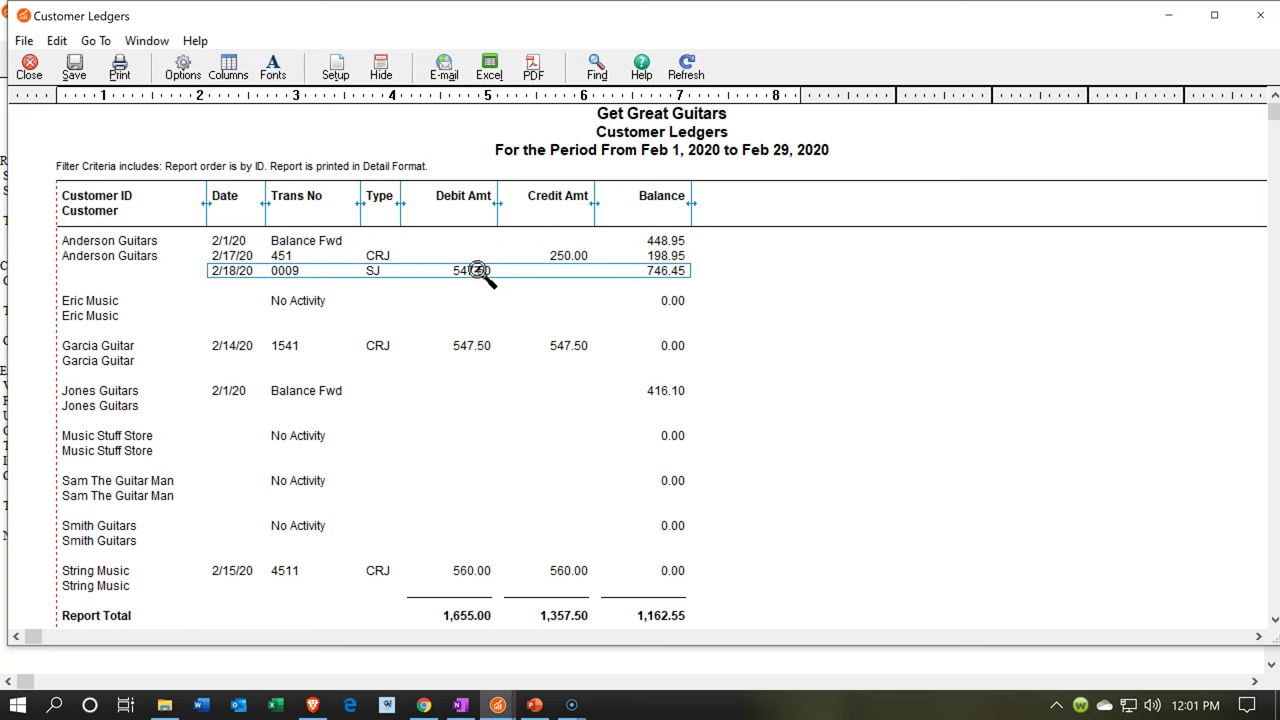
Open the source invoice behind Anderson Guitars' 2/18/20 ledger line, review it, and close it.
{"action": "double_click", "coordinate": [484, 271]}
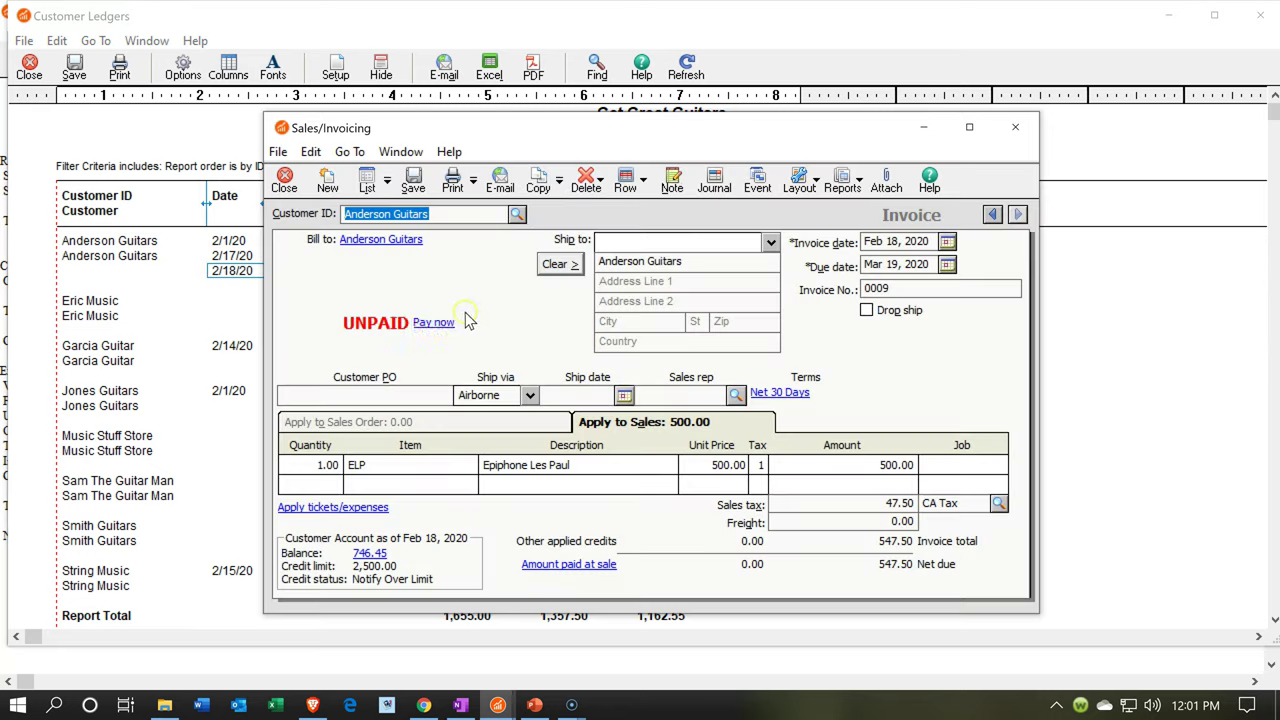
{"action": "left_click", "coordinate": [1015, 127]}
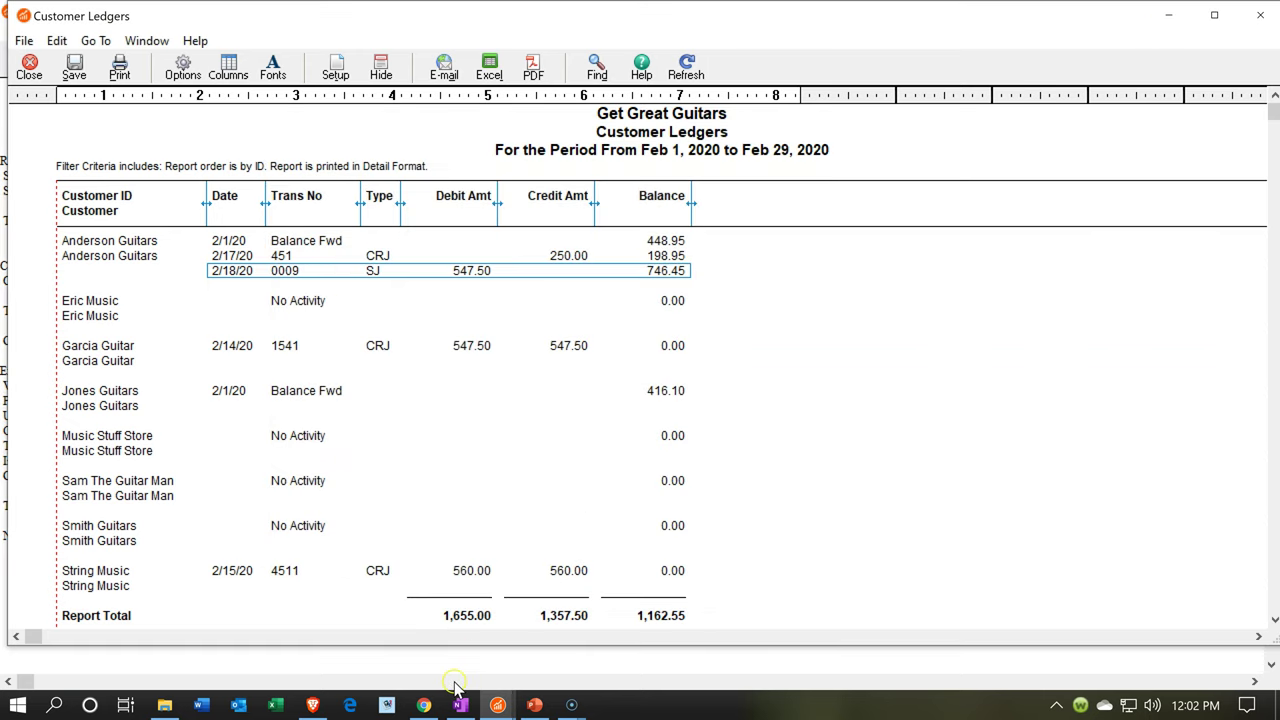
Return to the Customers & Sales home page and open the list for viewing and editing sales invoices at full size.
{"action": "left_click", "coordinate": [498, 705]}
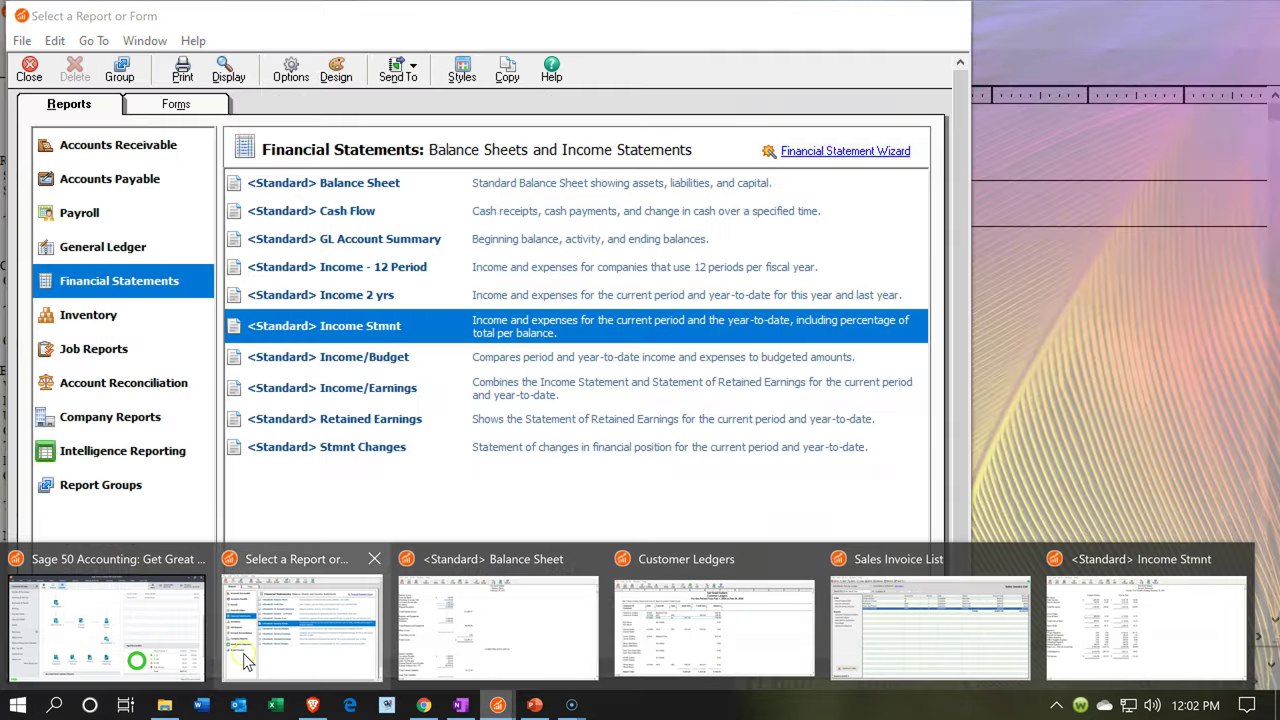
{"action": "mouse_move", "coordinate": [152, 640]}
{"action": "left_click", "coordinate": [308, 402]}
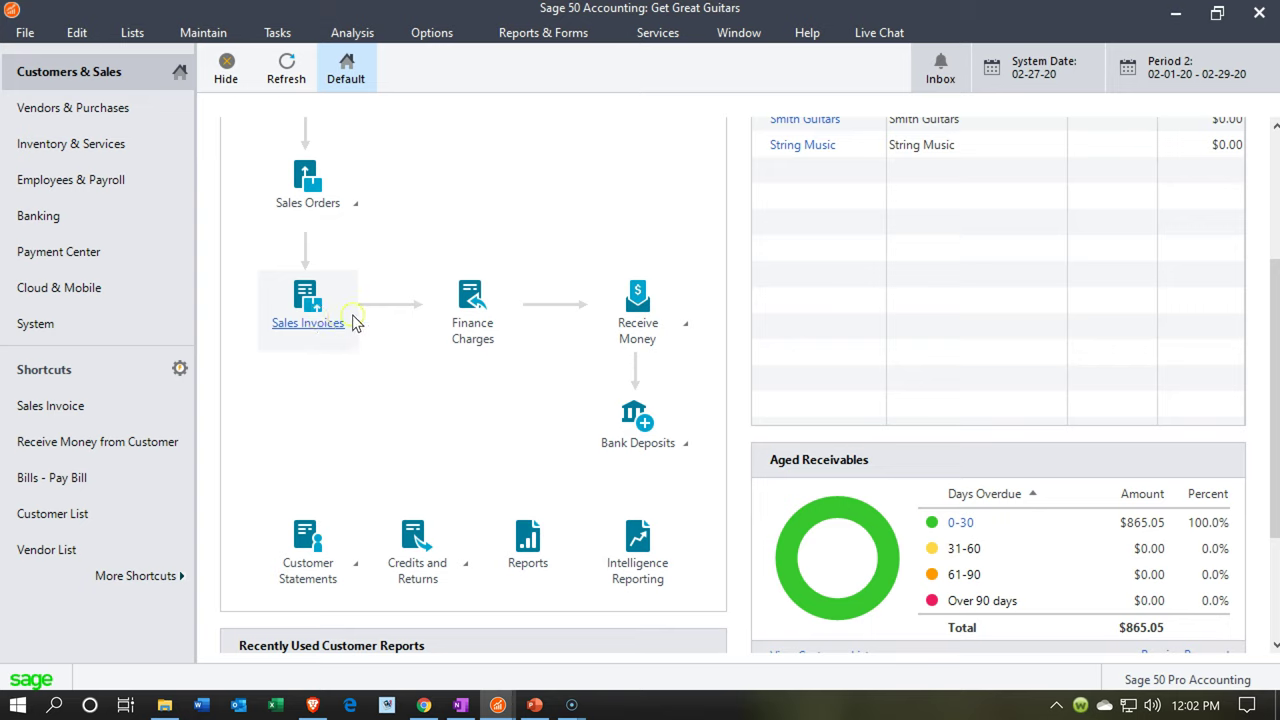
{"action": "left_click", "coordinate": [354, 322]}
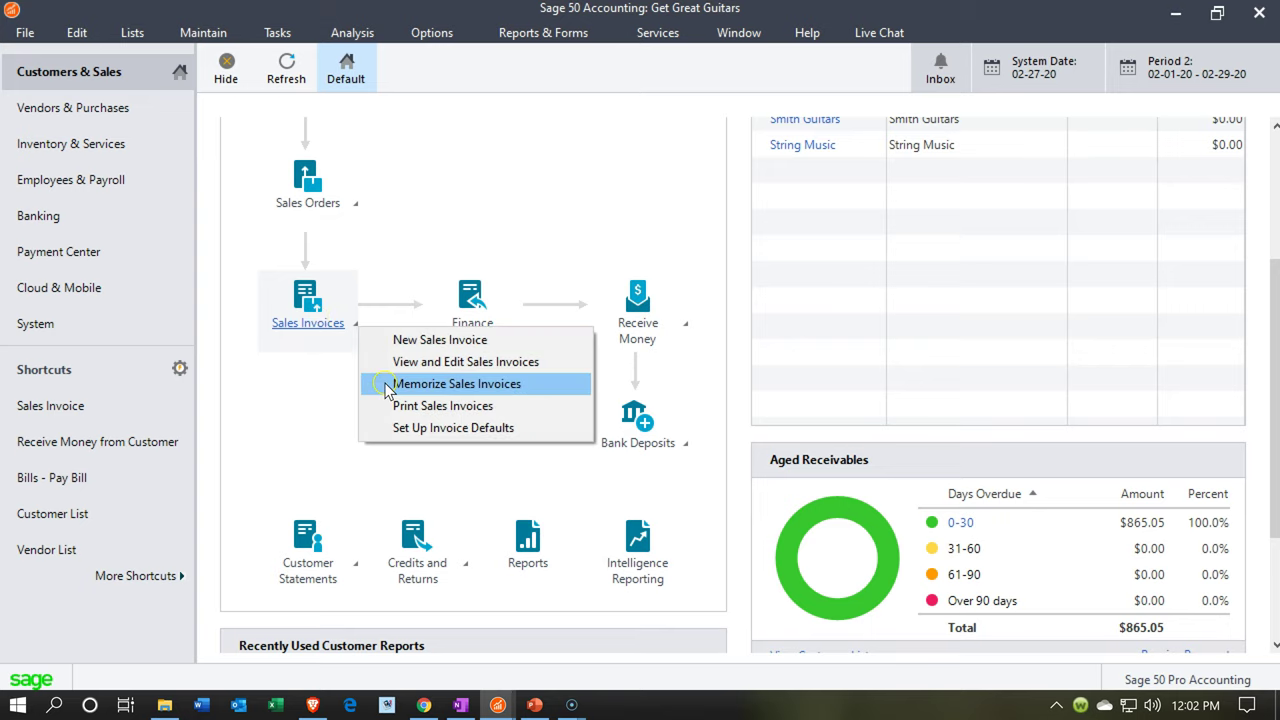
{"action": "left_click", "coordinate": [455, 371]}
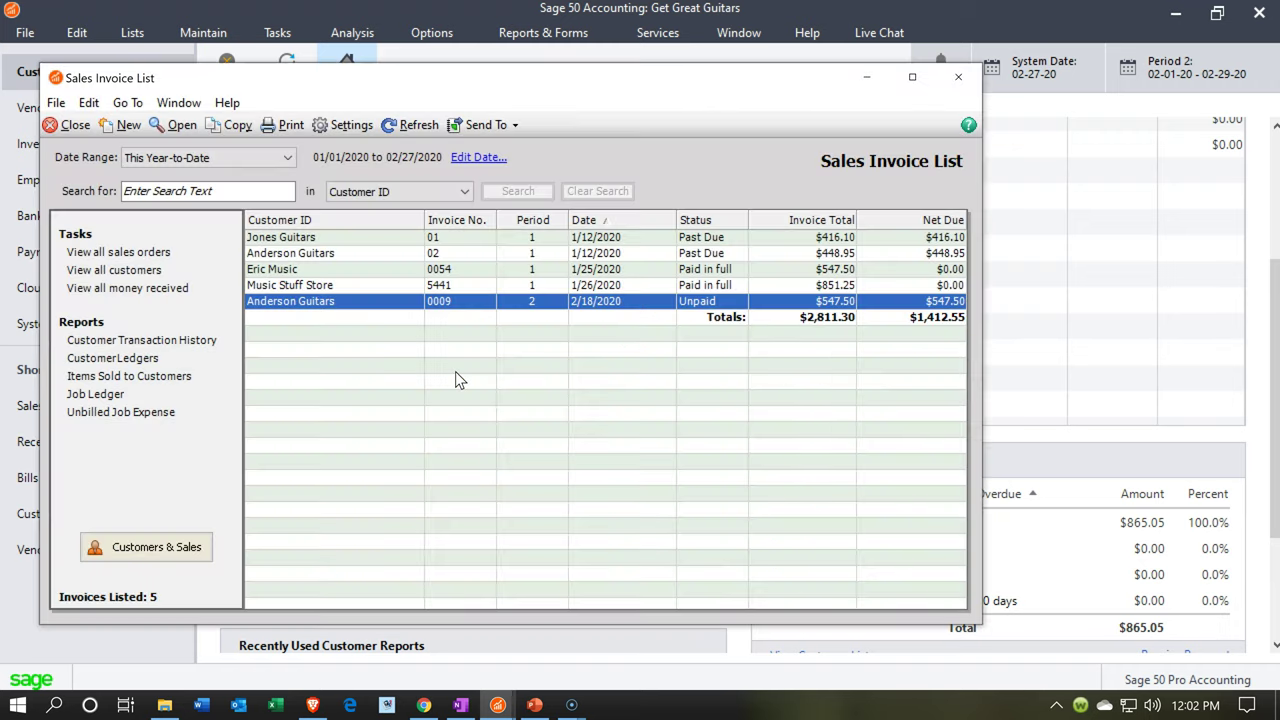
{"action": "left_click", "coordinate": [912, 77]}
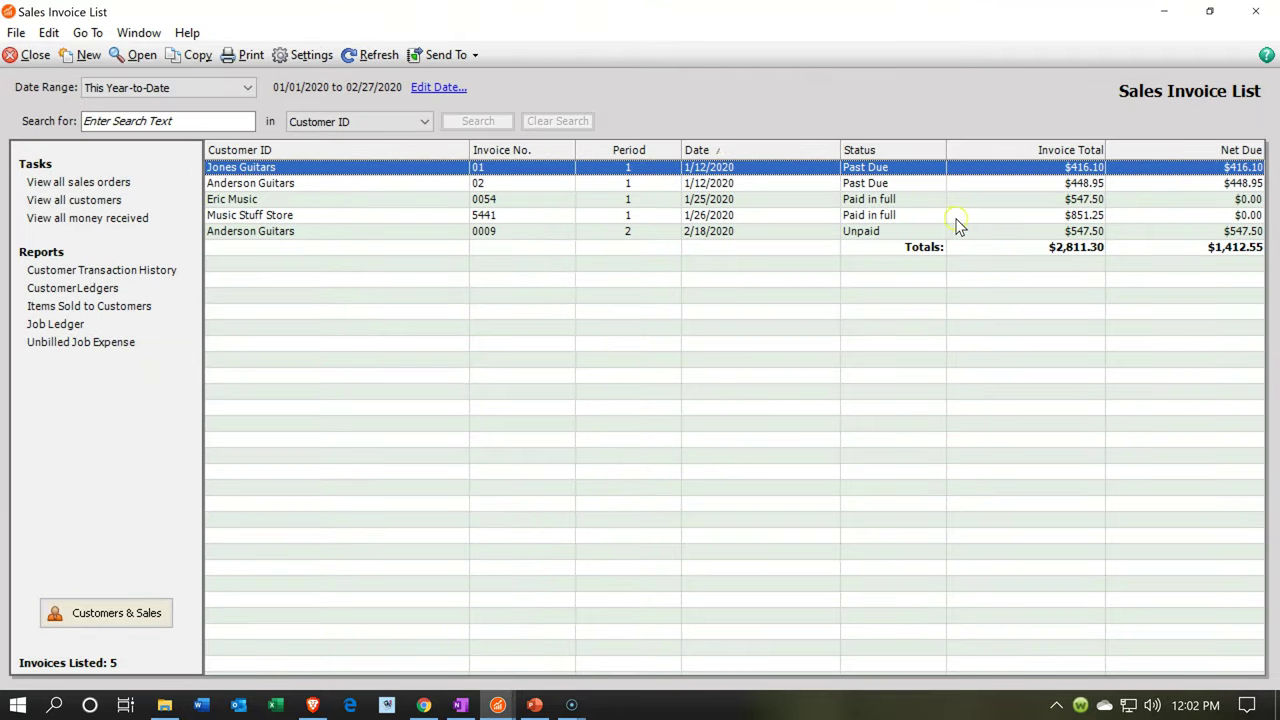
Open Anderson Guitars' unpaid invoice dated 2/18/2020 from the list and enlarge it to full size.
{"action": "left_click", "coordinate": [977, 233]}
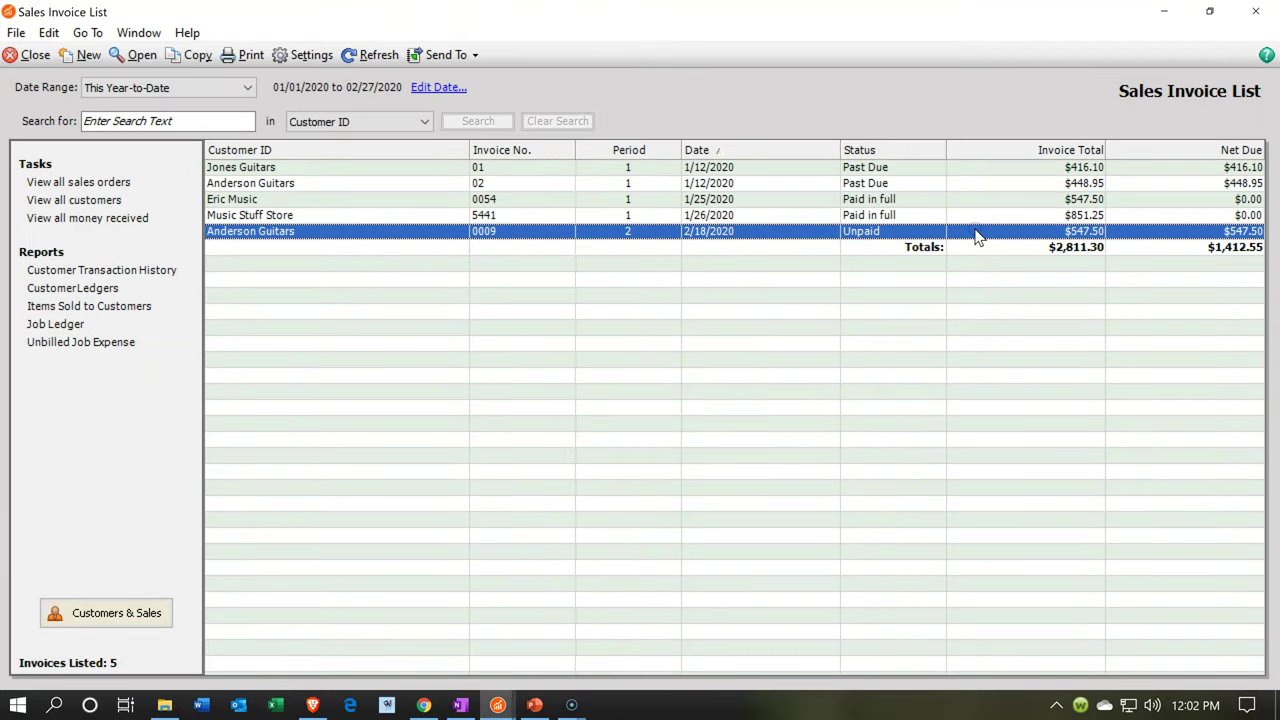
{"action": "double_click", "coordinate": [977, 233]}
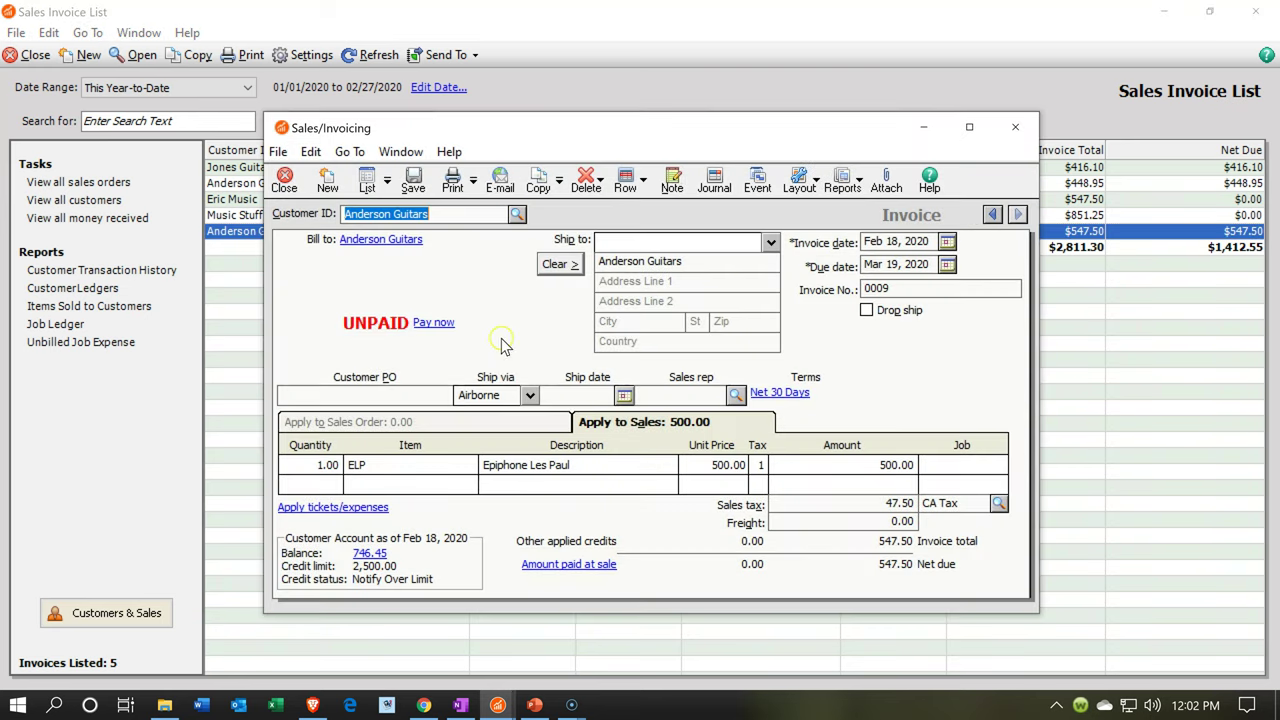
{"action": "left_click", "coordinate": [969, 127]}
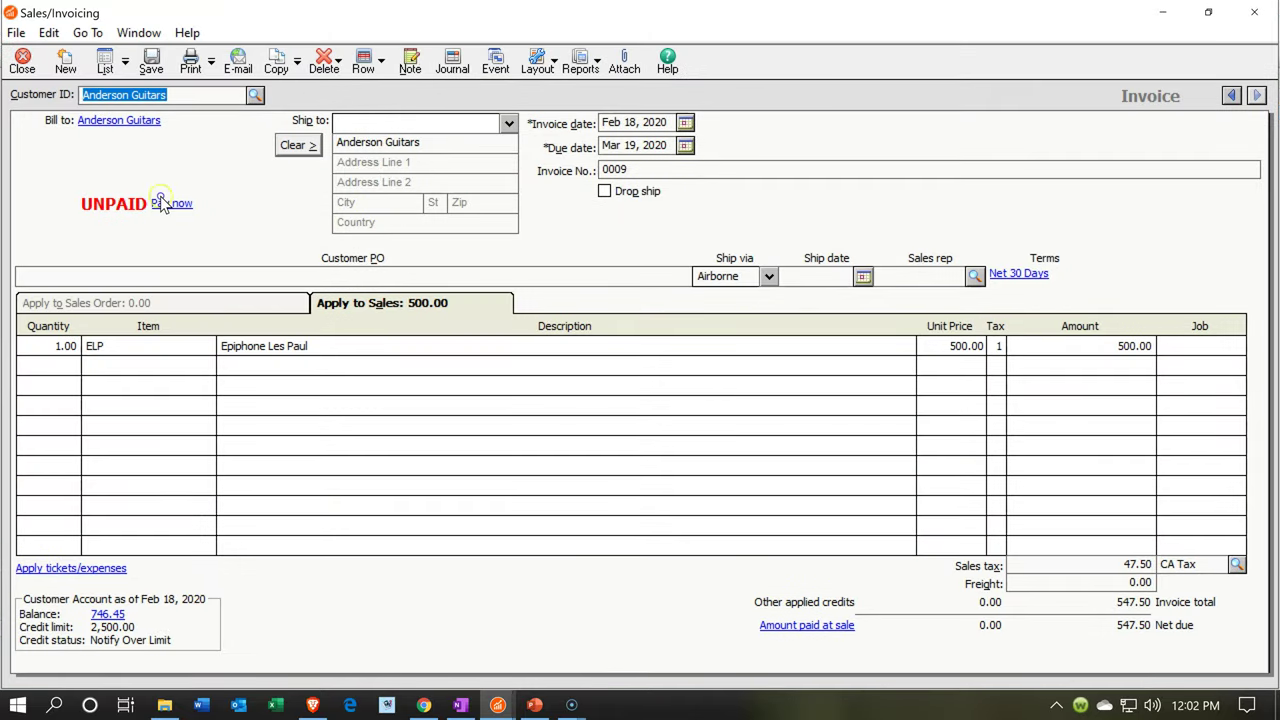
Start paying the open invoice, also apply the -250.00 credit dated Feb 17, 2020, and discard the receipt without saving.
{"action": "left_click", "coordinate": [160, 205]}
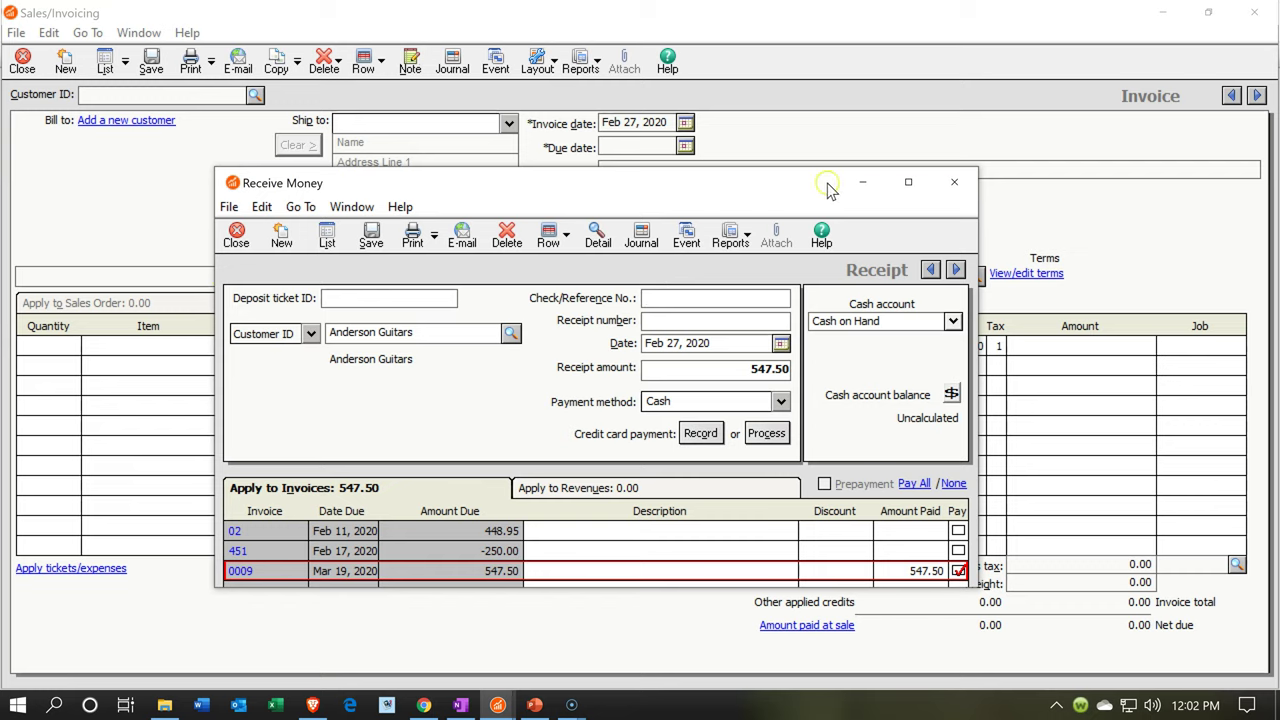
{"action": "left_click", "coordinate": [908, 182]}
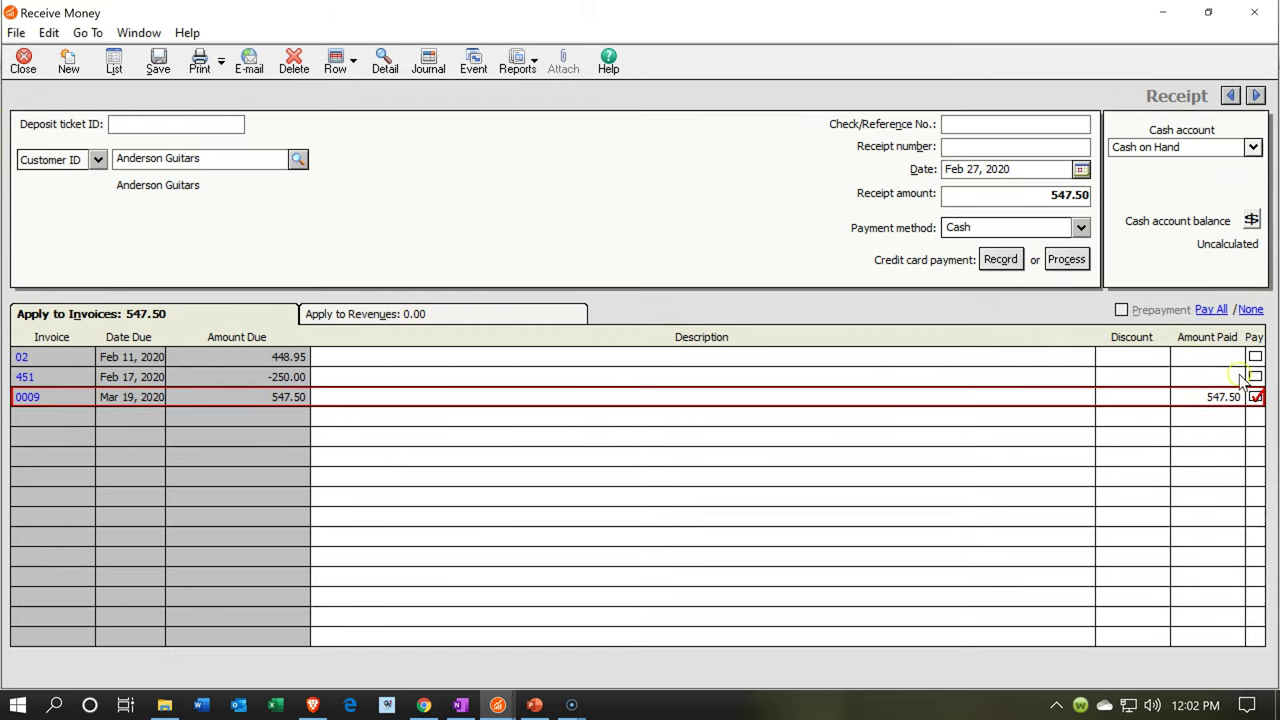
{"action": "left_click", "coordinate": [1255, 377]}
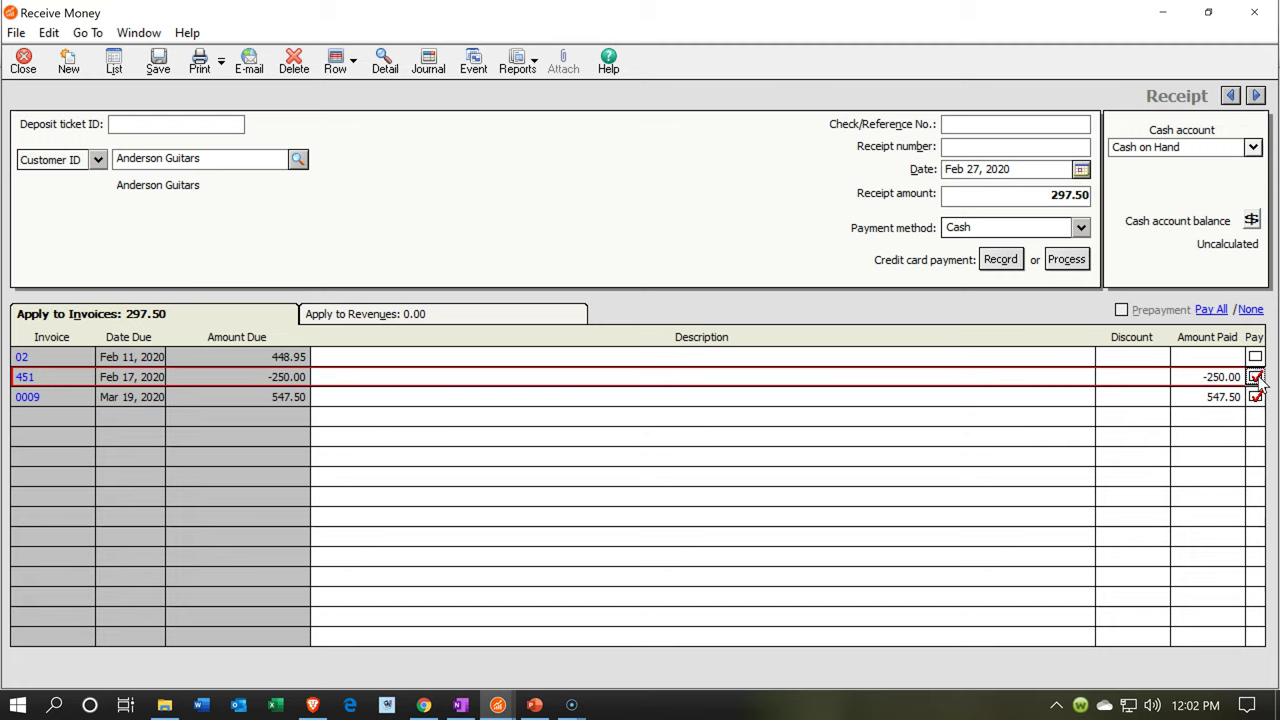
{"action": "left_click", "coordinate": [600, 426]}
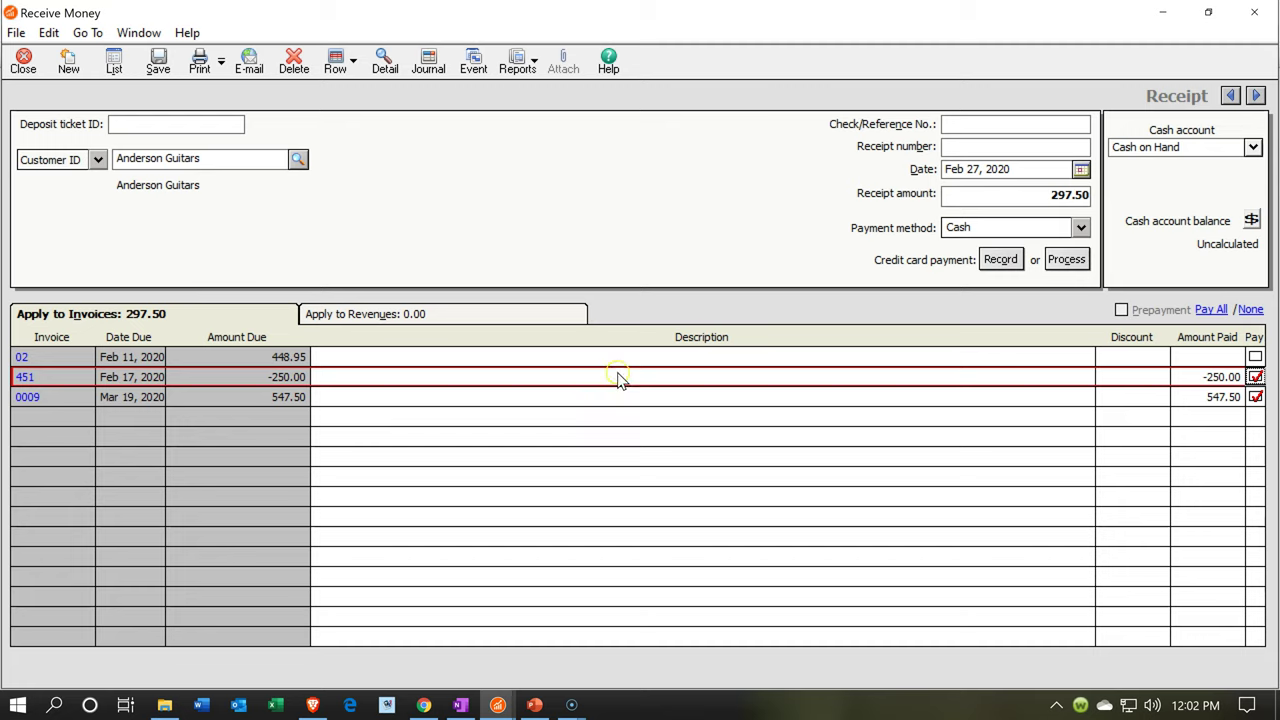
{"action": "left_click", "coordinate": [653, 295]}
{"action": "left_click", "coordinate": [1259, 14]}
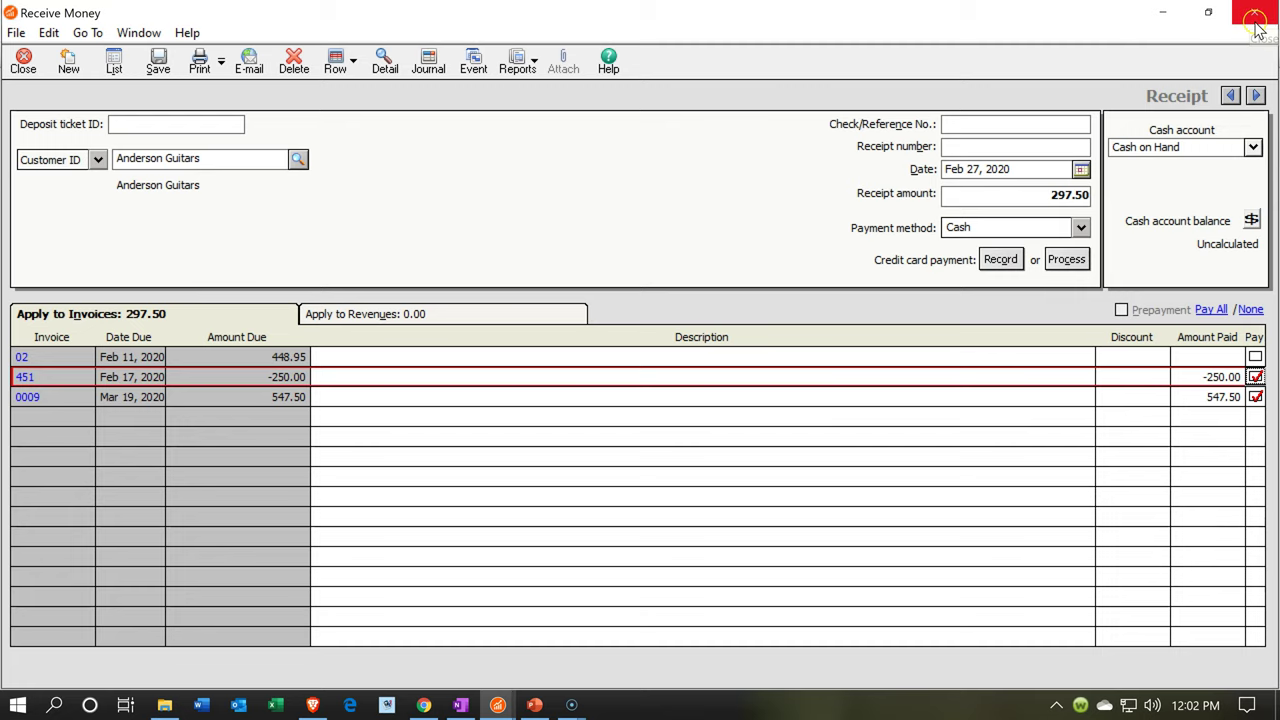
{"action": "left_click", "coordinate": [652, 424]}
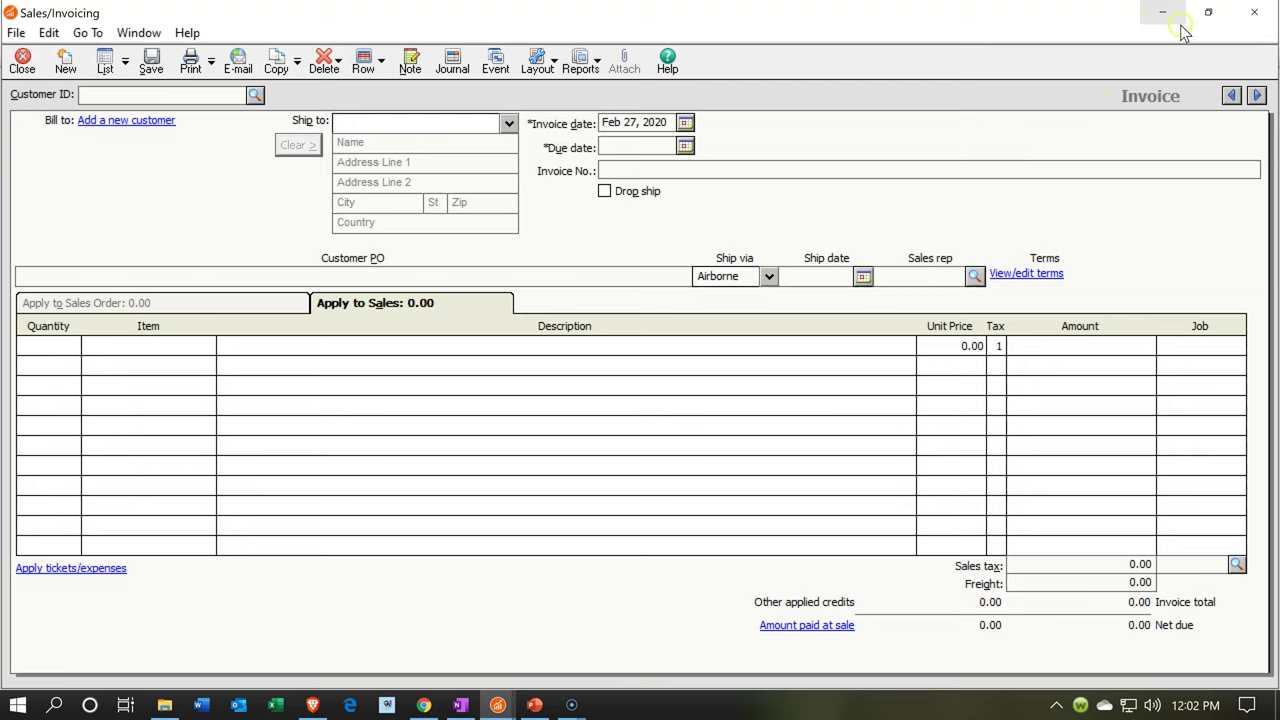
Close the blank sales invoice form and the Sales Invoice List.
{"action": "left_click", "coordinate": [1271, 22]}
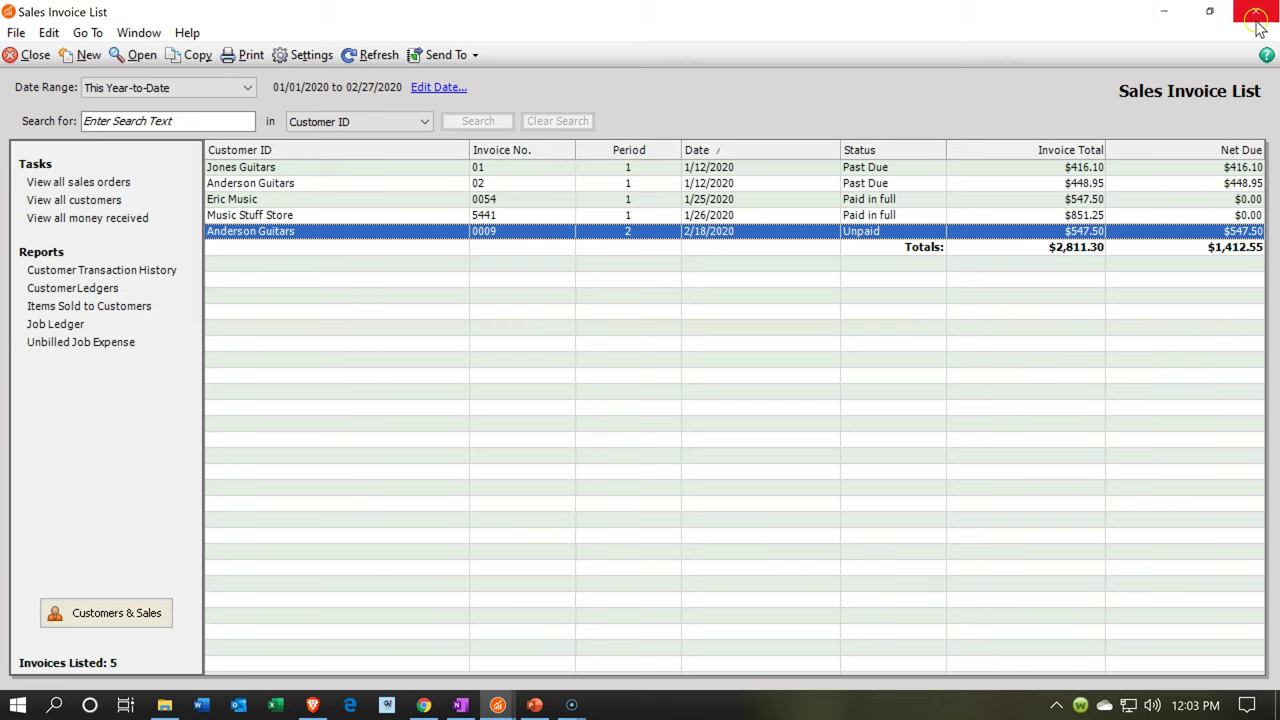
{"action": "left_click", "coordinate": [1256, 14]}
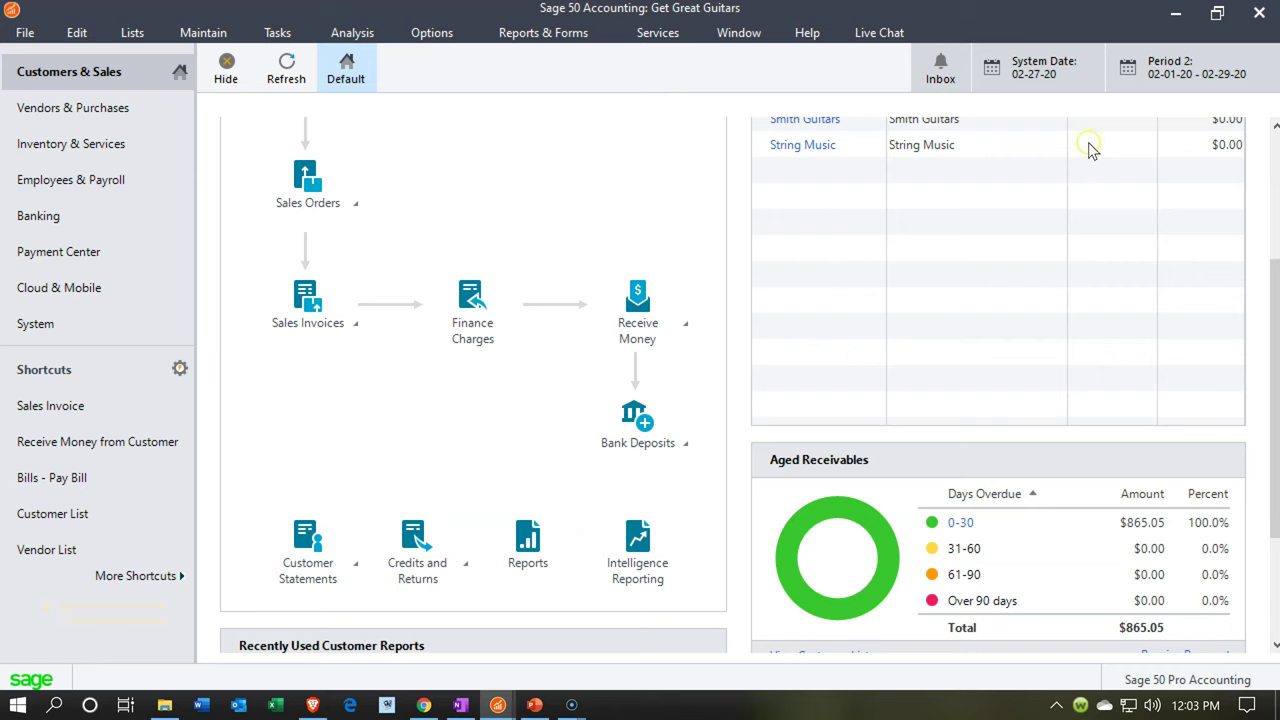
Start a new Receive Money receipt at full size for the customer Anderson Guitars.
{"action": "left_click", "coordinate": [679, 332]}
{"action": "left_click", "coordinate": [717, 339]}
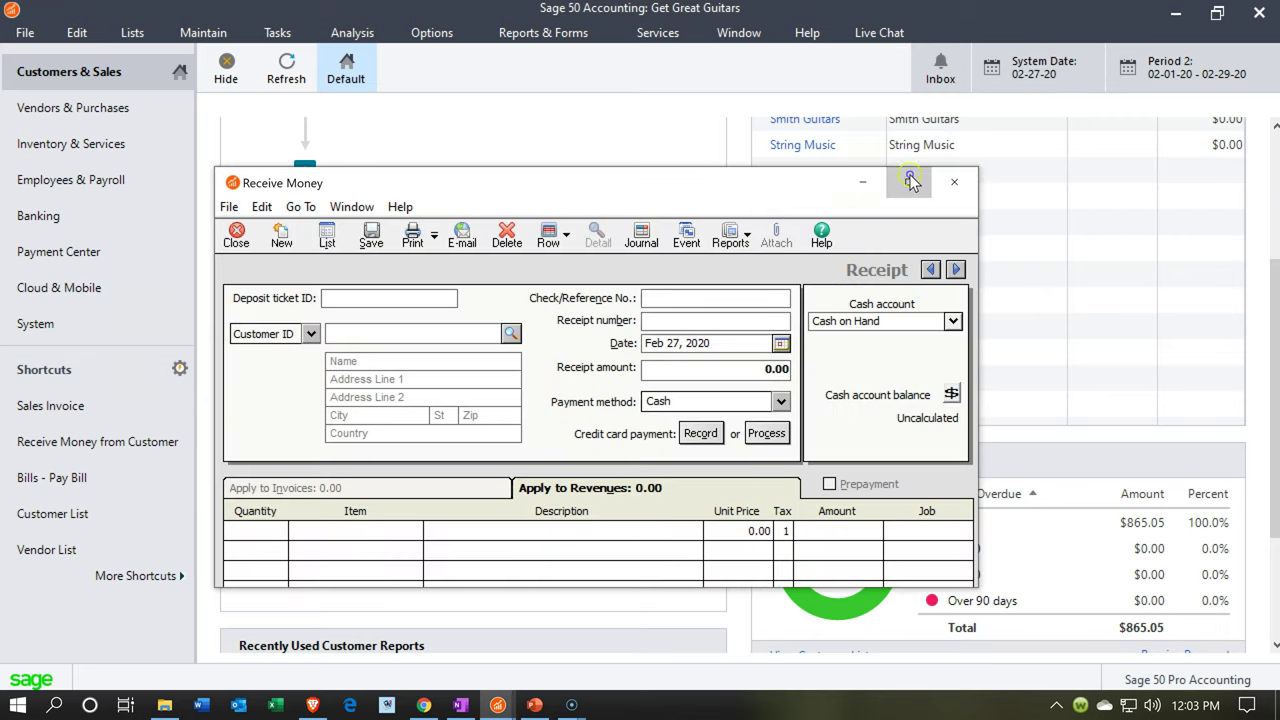
{"action": "left_click", "coordinate": [910, 181]}
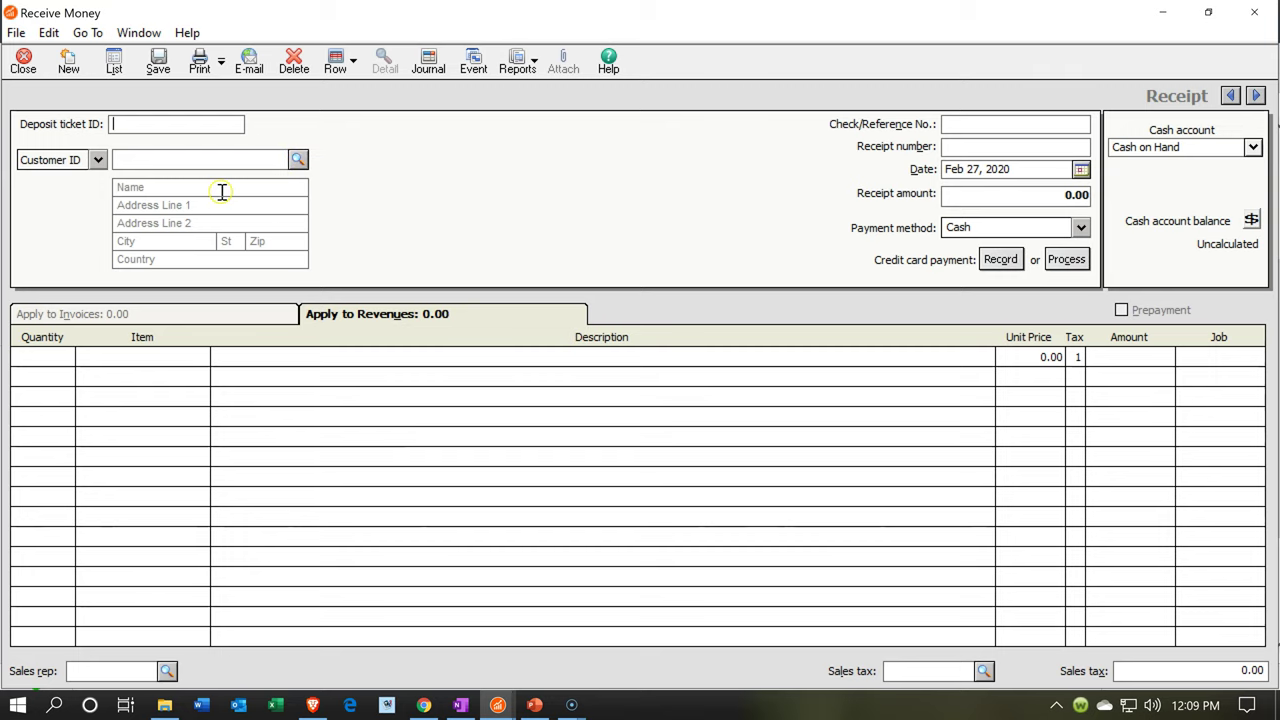
{"action": "left_click", "coordinate": [178, 162]}
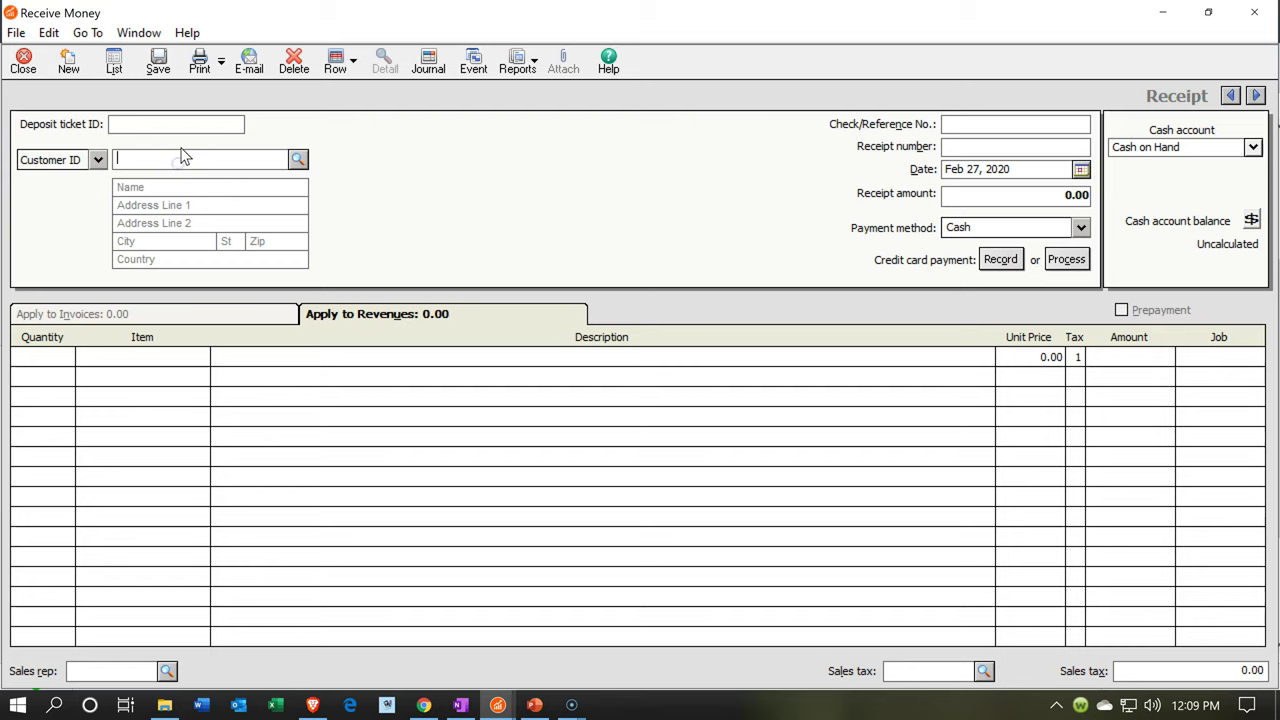
{"action": "type", "text": "anderson Guitars"}
{"action": "key", "text": "Tab"}
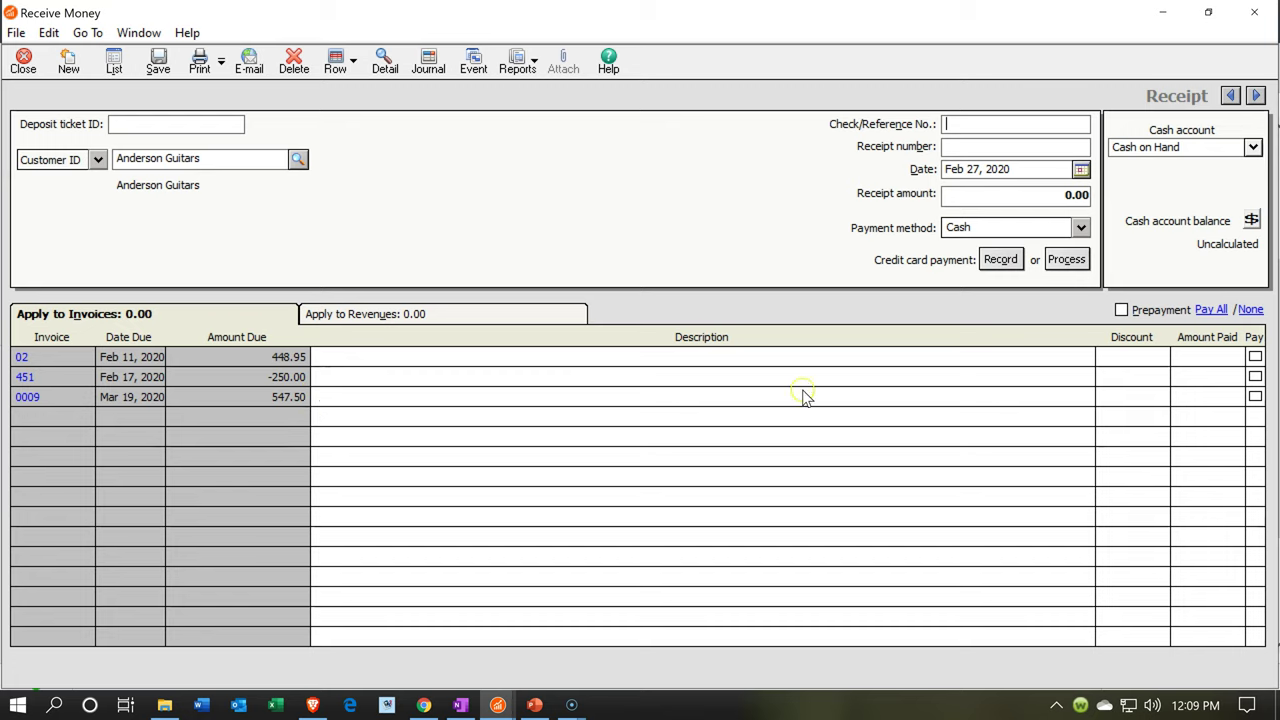
Mark the -250.00 credit and the 547.50 invoice for payment on the receipt, and close it without saving.
{"action": "left_click", "coordinate": [1213, 376]}
{"action": "left_click", "coordinate": [1255, 376]}
{"action": "left_click", "coordinate": [1255, 397]}
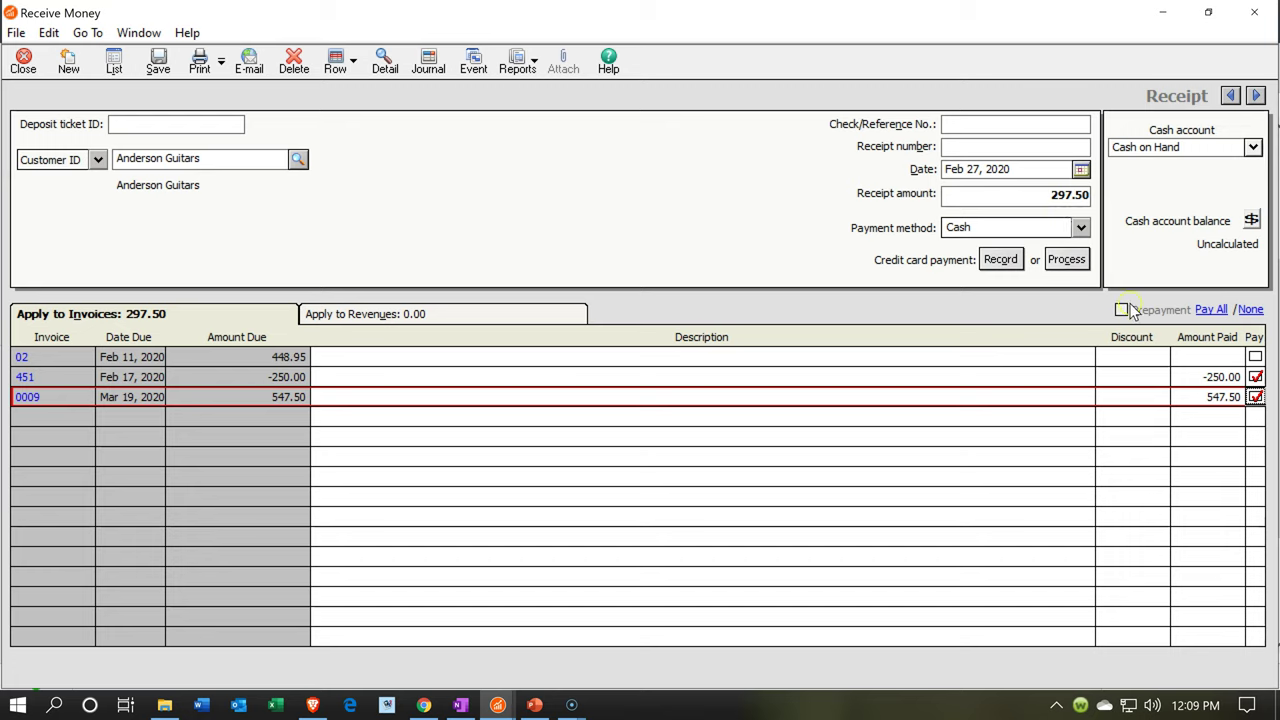
{"action": "left_click", "coordinate": [1161, 372]}
{"action": "left_click", "coordinate": [1265, 12]}
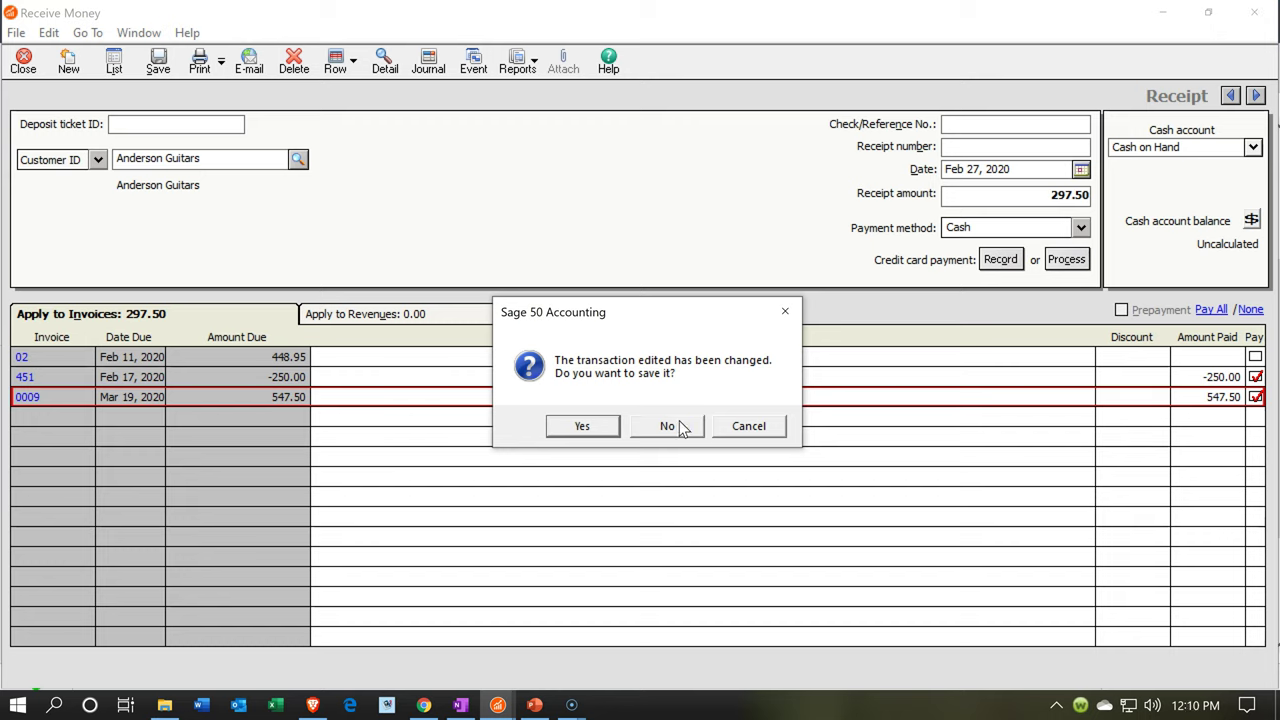
{"action": "left_click", "coordinate": [680, 427]}
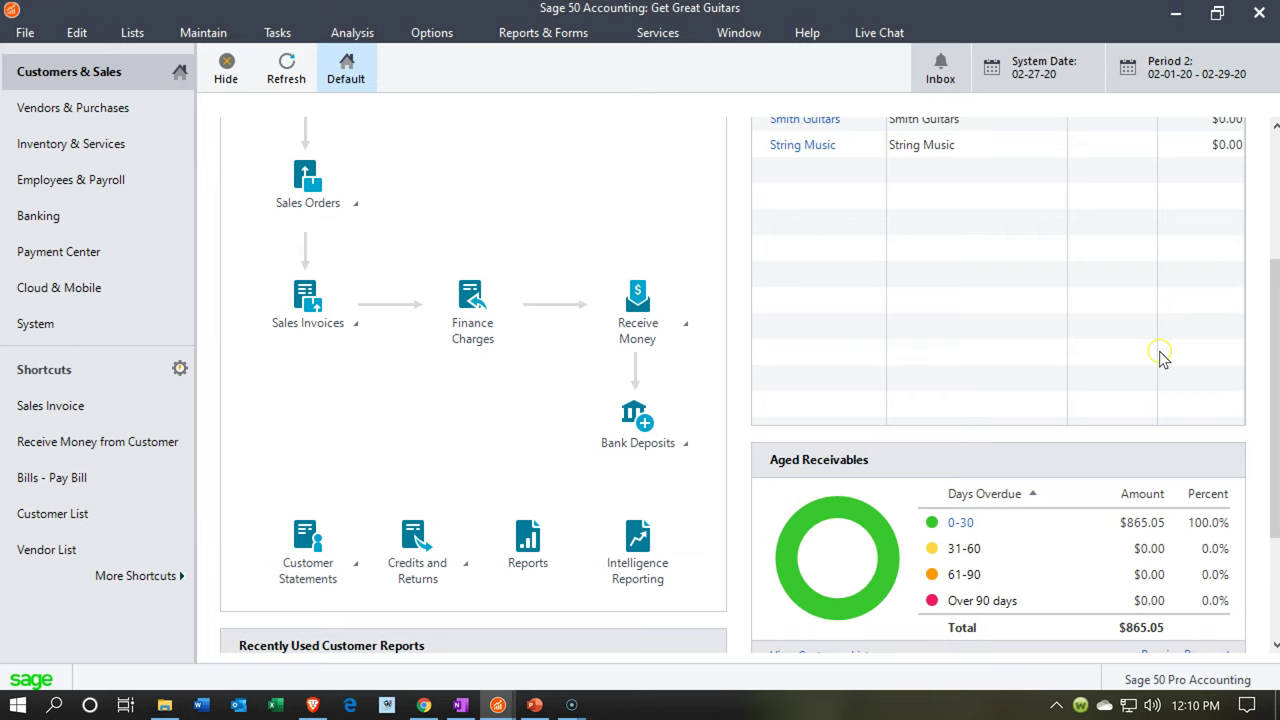
Check Anderson Guitars' balance in the home page customer list and return to the Customer Ledgers report.
{"action": "scroll", "coordinate": [1260, 322], "scroll_direction": "up", "scroll_amount": 3}
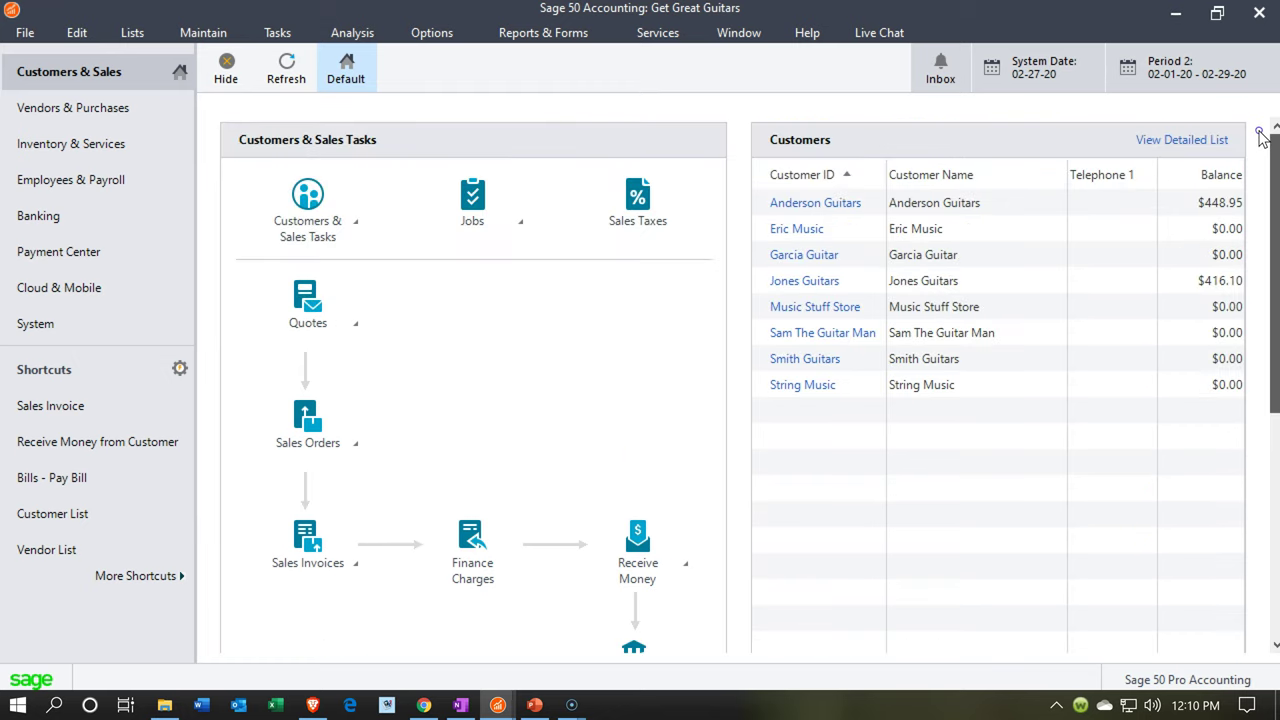
{"action": "left_click", "coordinate": [1181, 207]}
{"action": "left_click", "coordinate": [497, 707]}
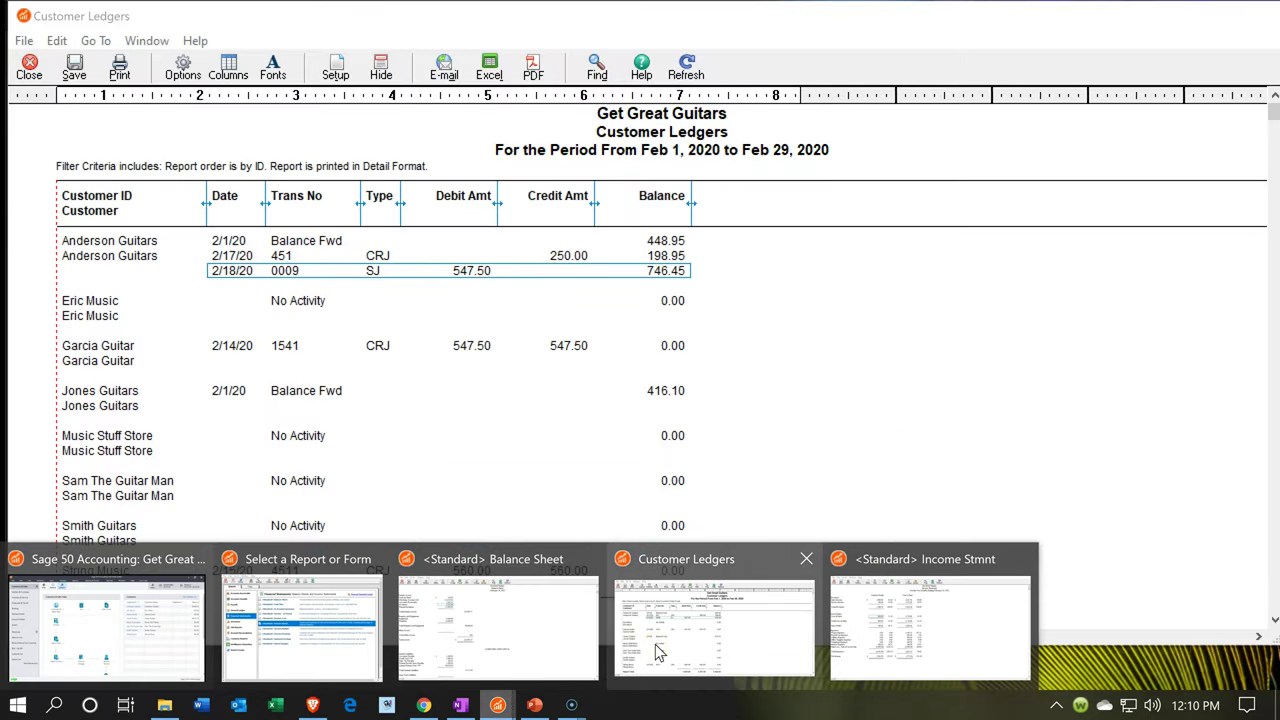
{"action": "left_click", "coordinate": [658, 650]}
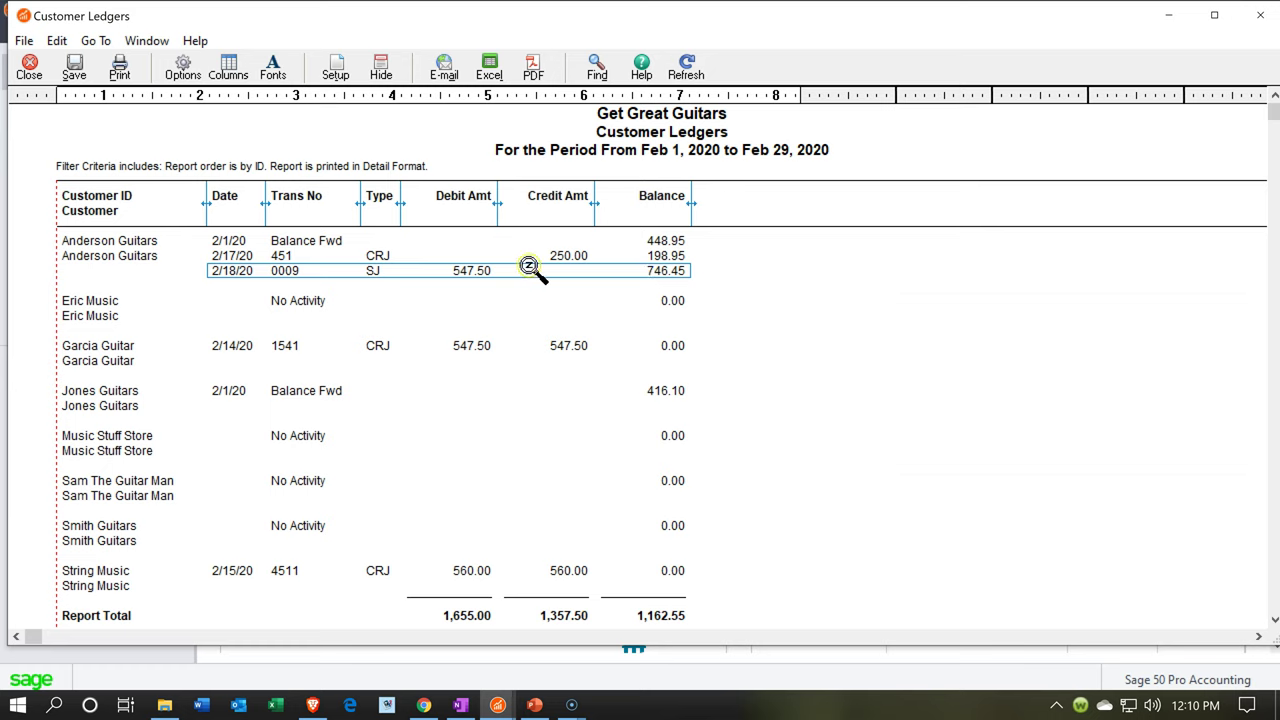
Change the Customer Ledgers report's start date to Jan 1, 2020 and regenerate it.
{"action": "left_click", "coordinate": [186, 72]}
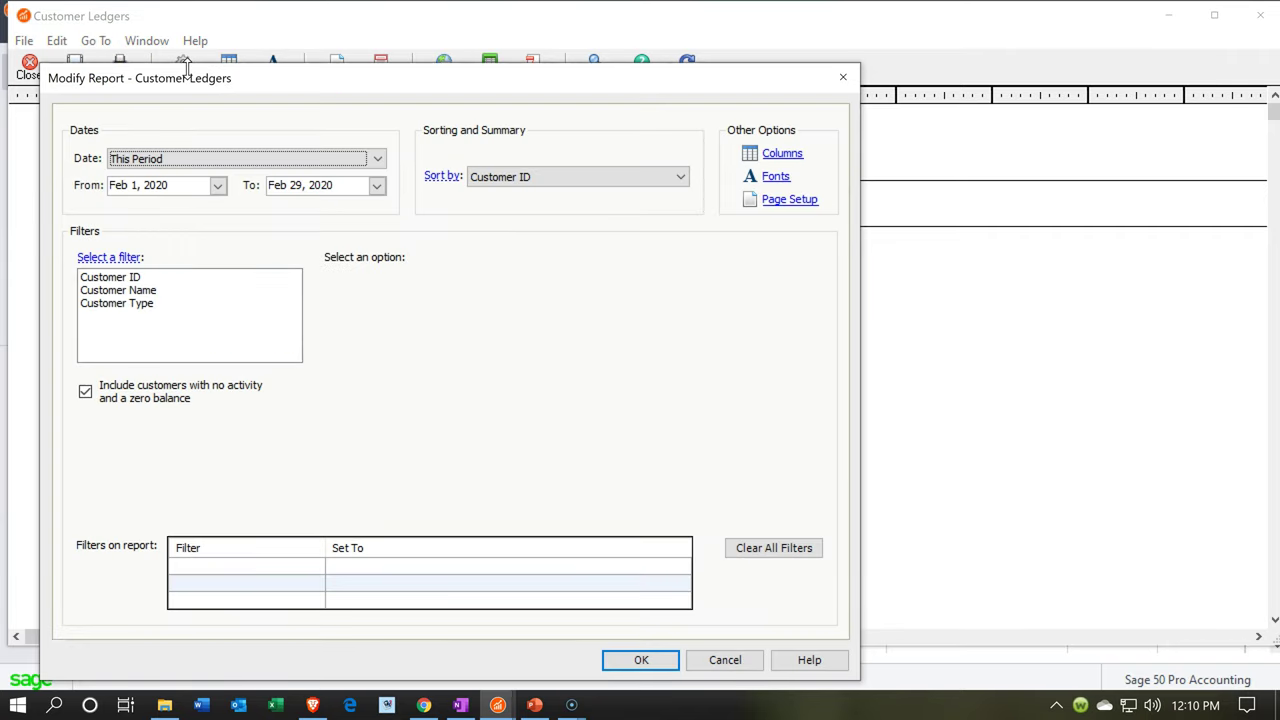
{"action": "left_click", "coordinate": [217, 186]}
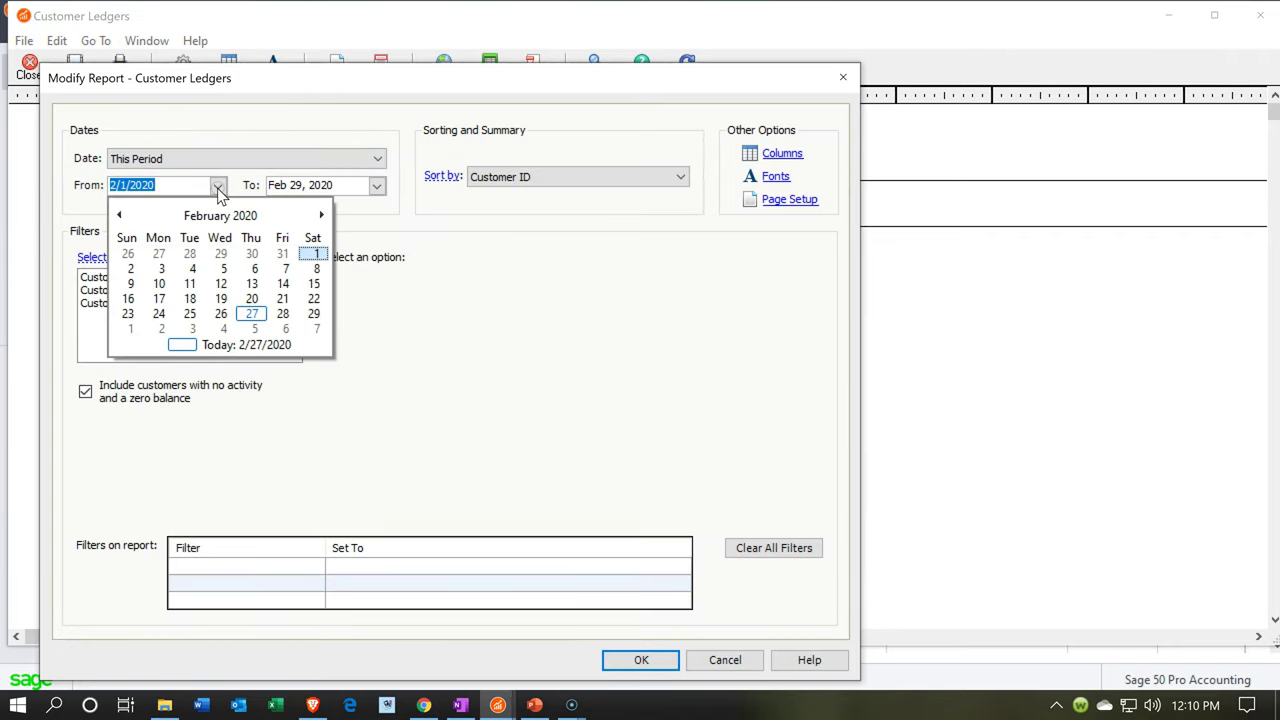
{"action": "left_click", "coordinate": [119, 215]}
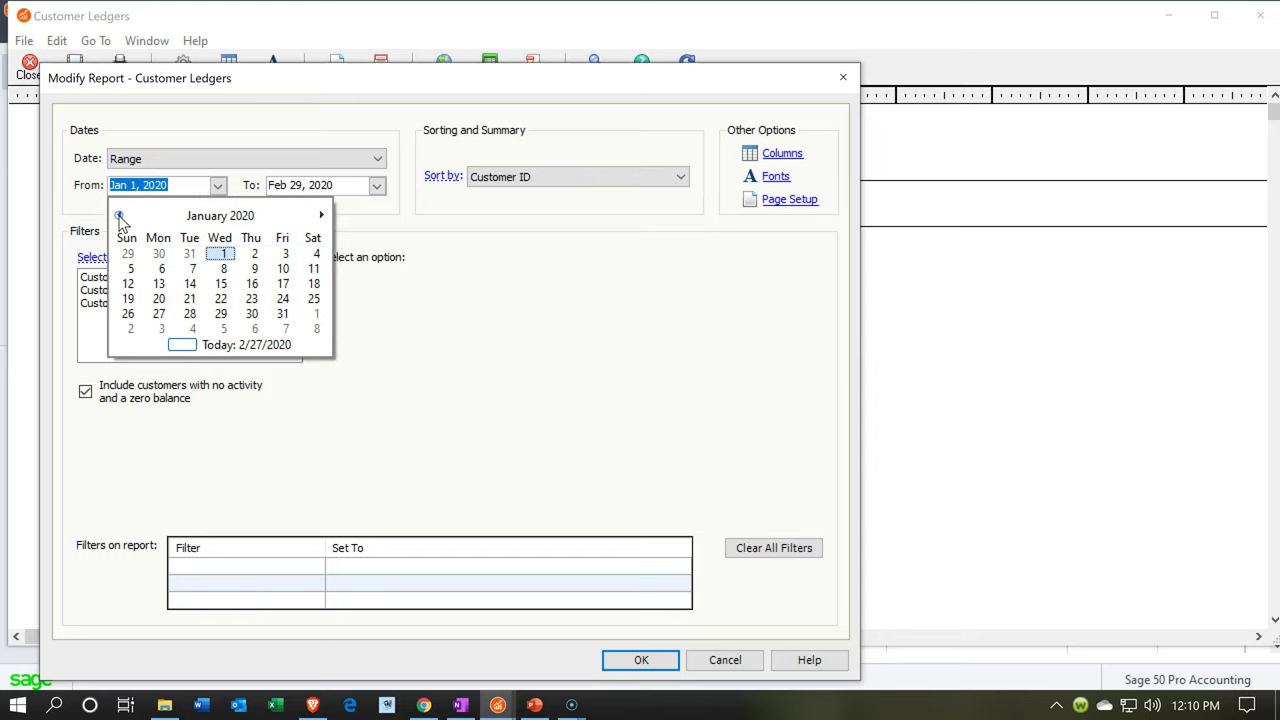
{"action": "left_click", "coordinate": [220, 253]}
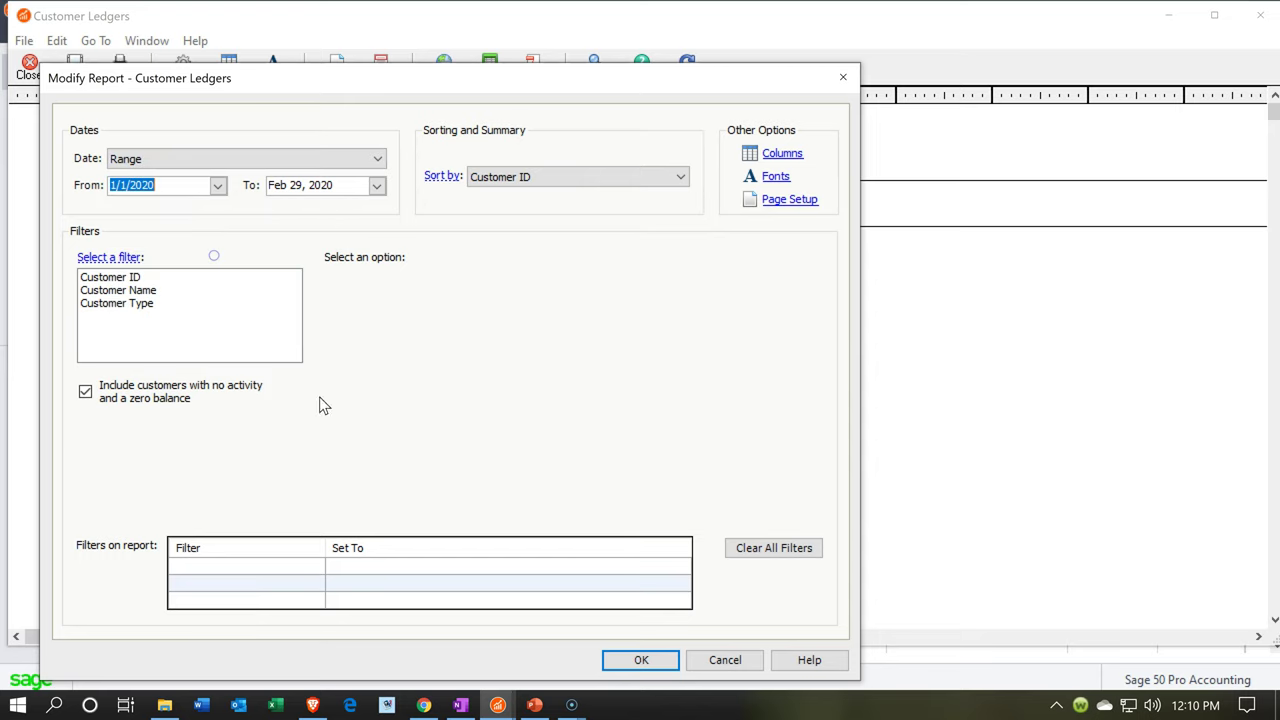
{"action": "left_click", "coordinate": [632, 656]}
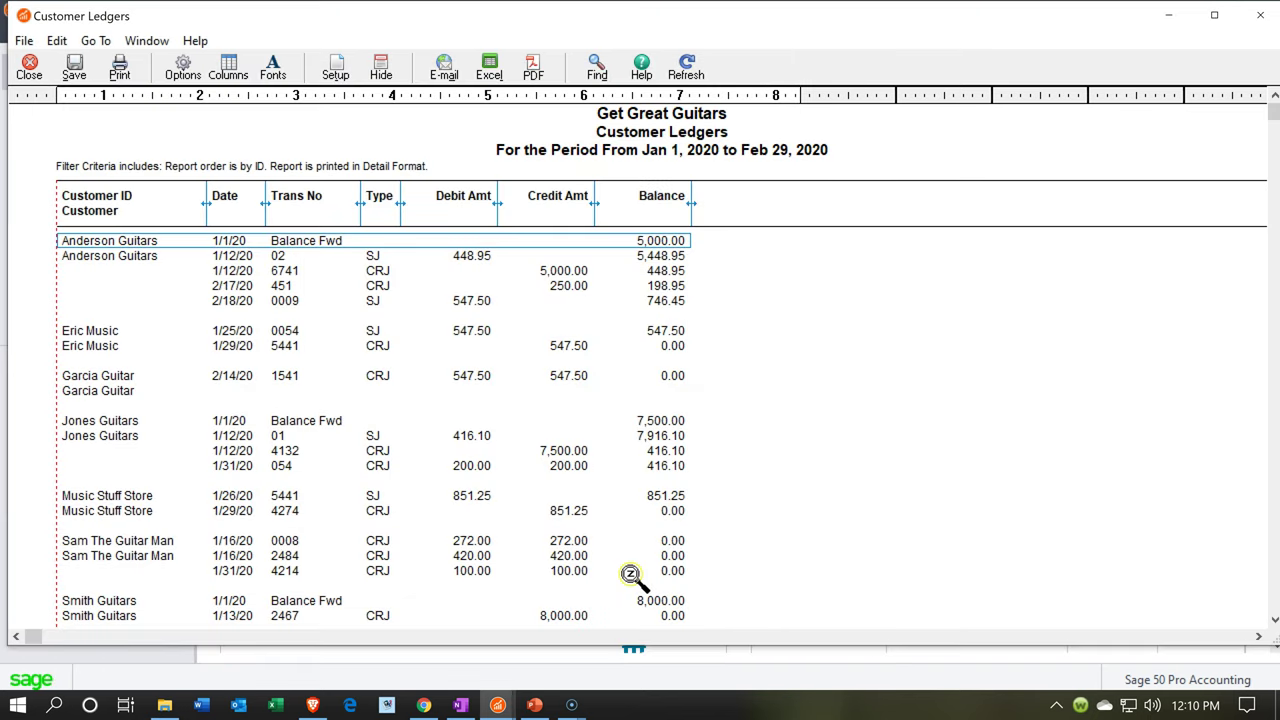
Trace Anderson Guitars' ledger lines from the 2/18/20 invoice back to the 1/12/20 invoice.
{"action": "left_click", "coordinate": [652, 300]}
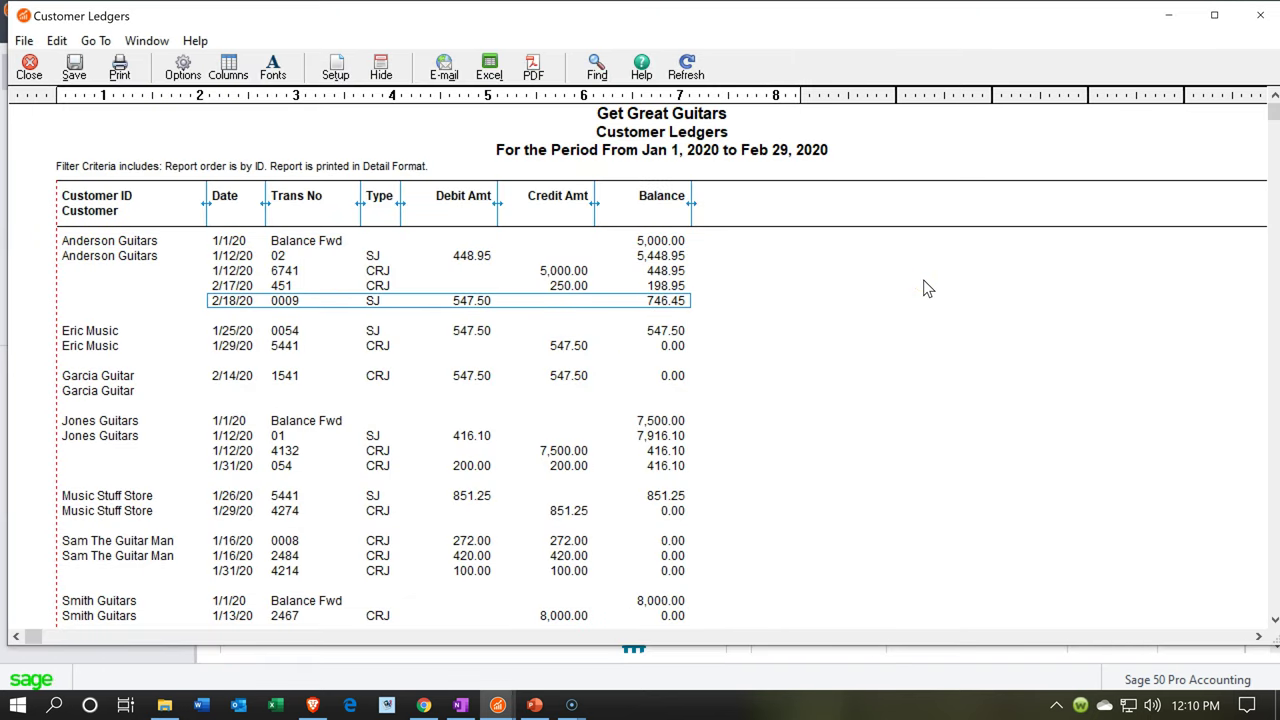
{"action": "key", "text": "Up"}
{"action": "key", "text": "Up"}
{"action": "key", "text": "Up"}
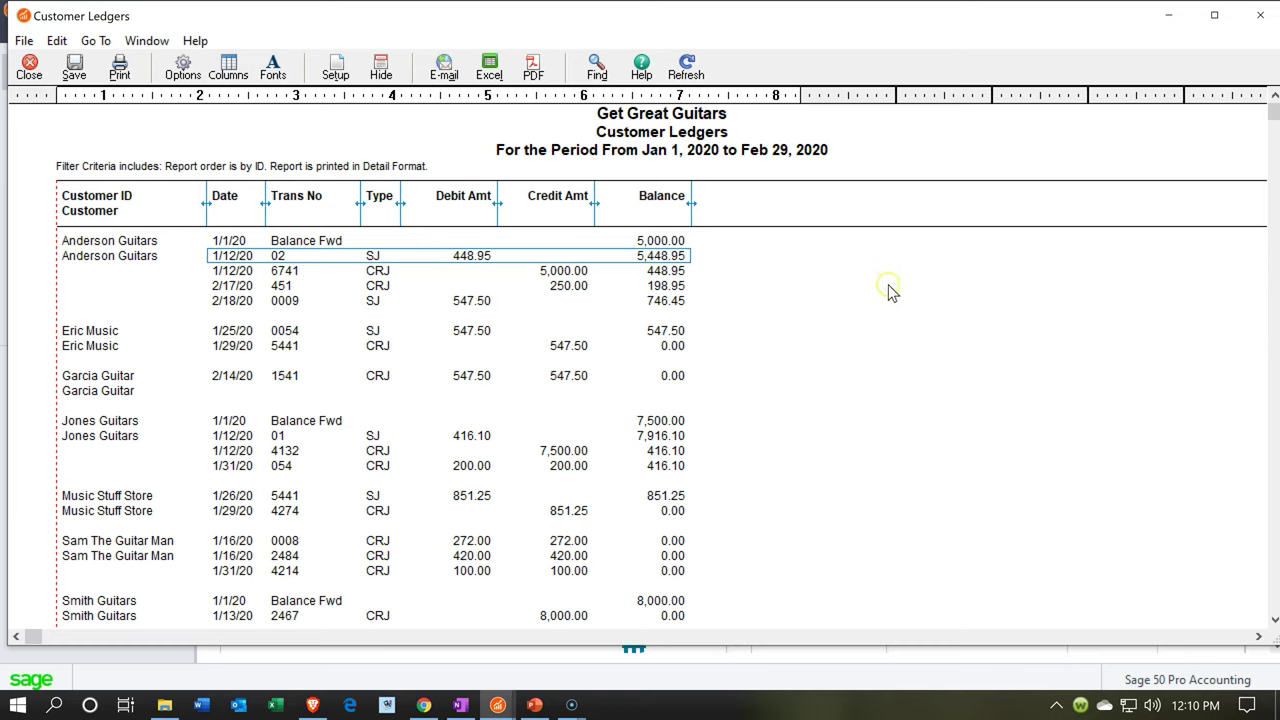
Switch to Calculator and compute 448.95 + 547.5 - 250 to check Anderson Guitars' ending balance.
{"action": "key", "text": "XF86Calculator"}
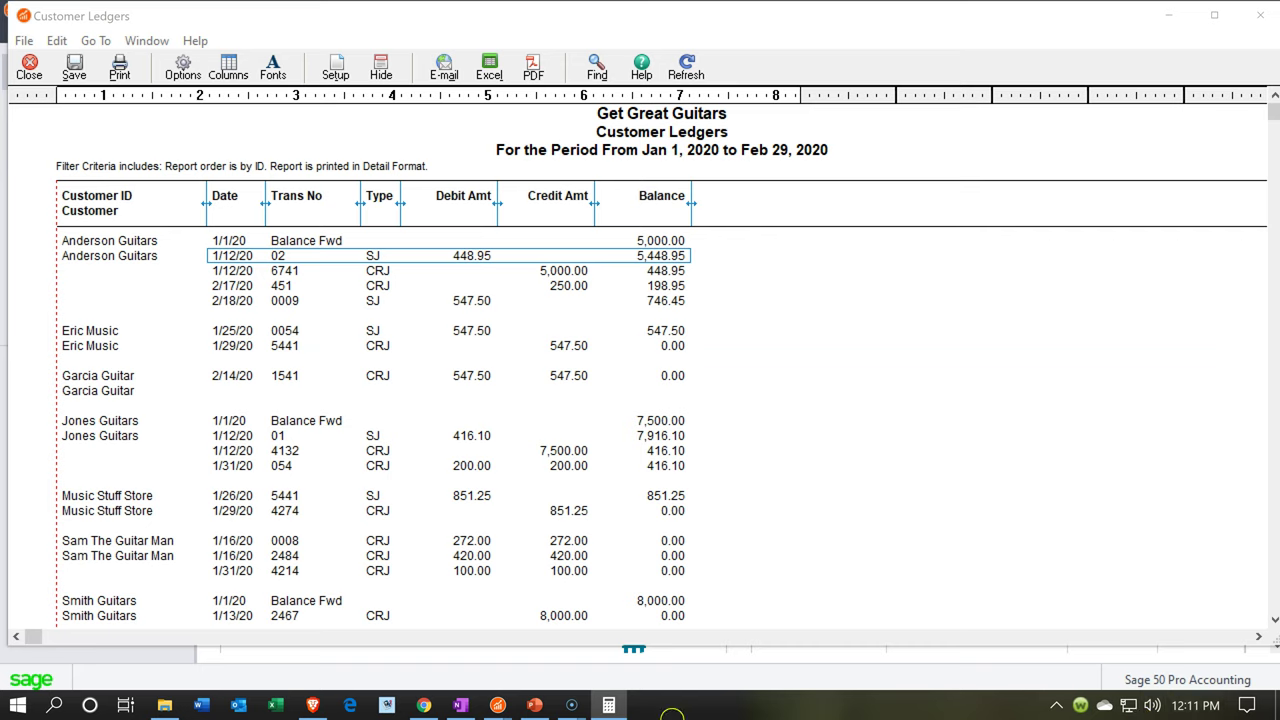
{"action": "type", "text": "4"}
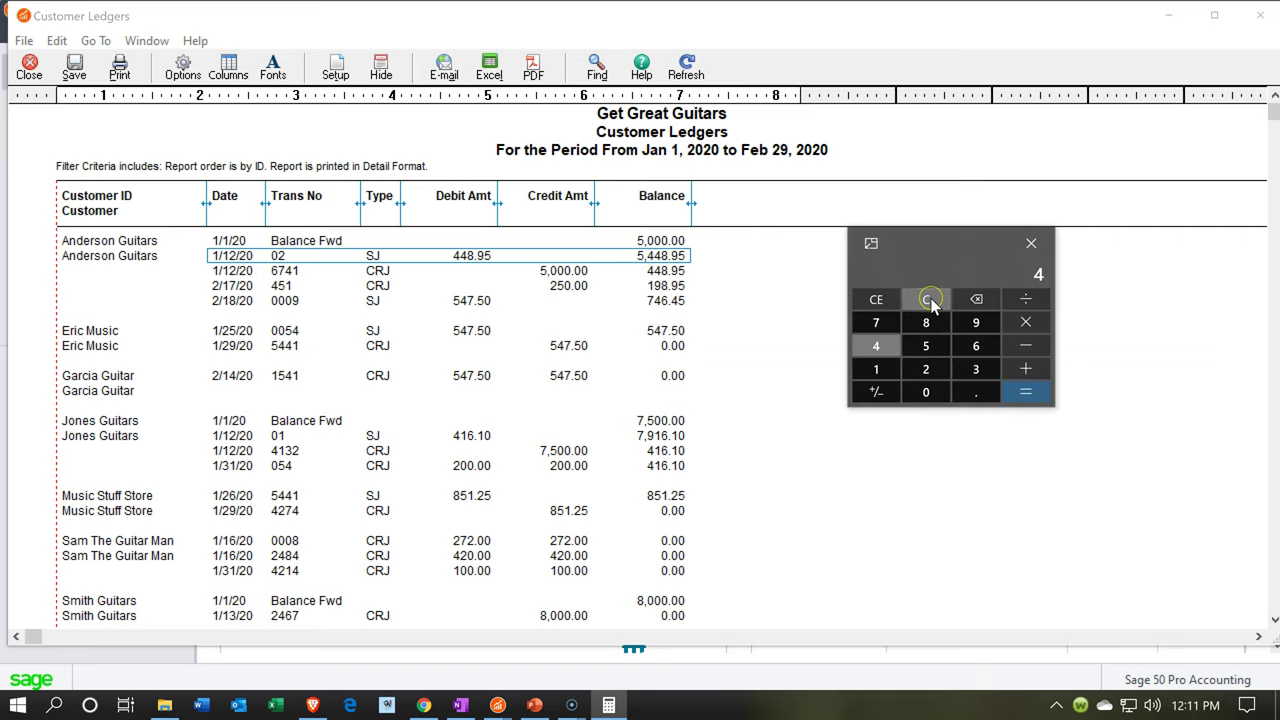
{"action": "type", "text": "48.95"}
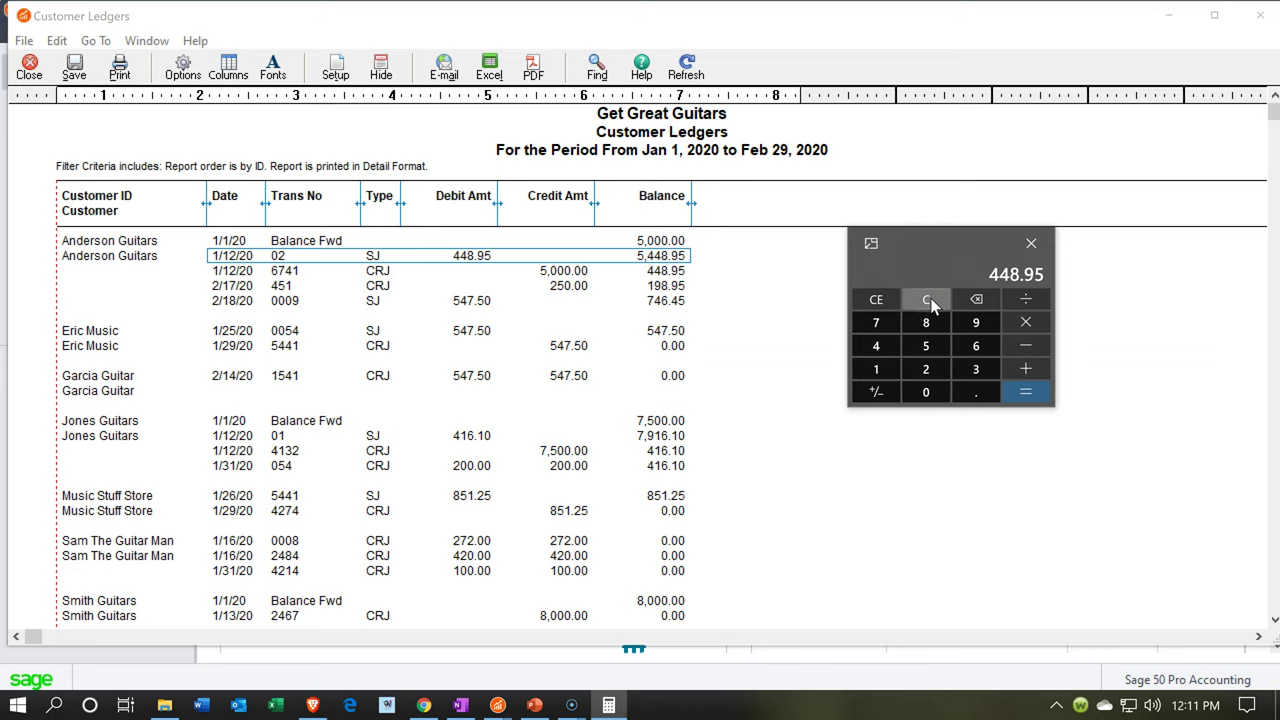
{"action": "type", "text": "+547.5-"}
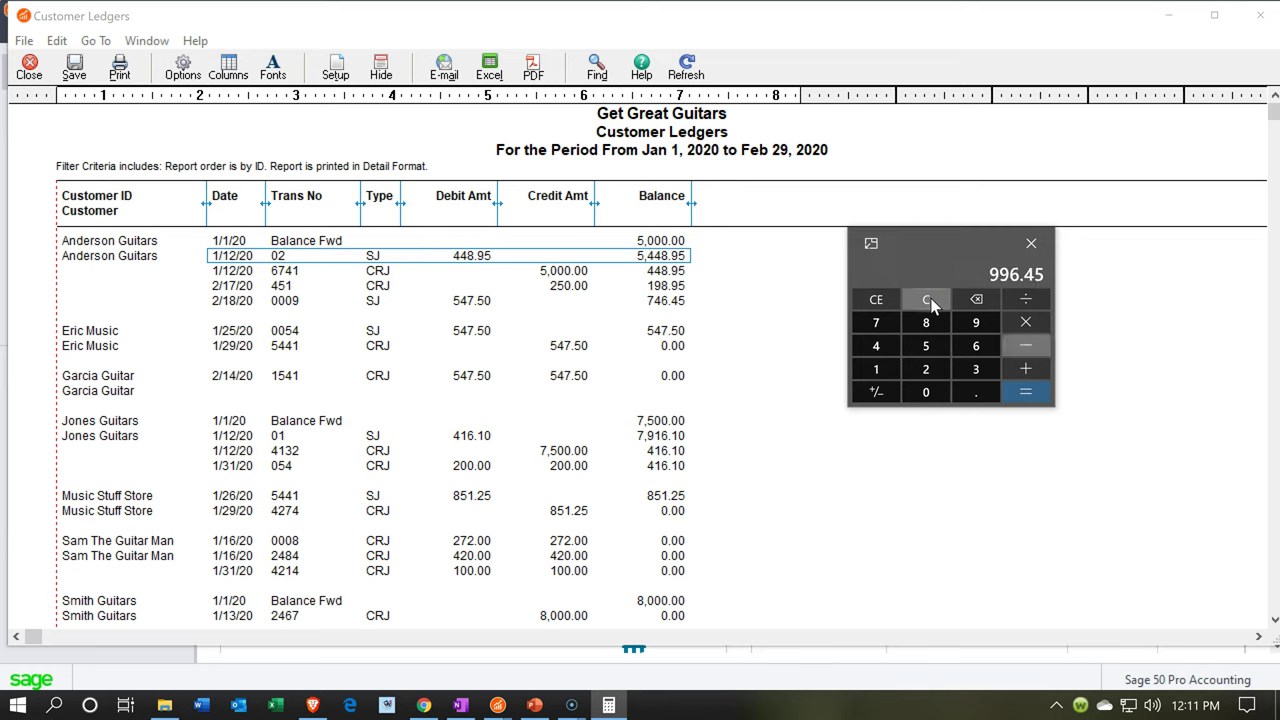
{"action": "type", "text": "250"}
{"action": "key", "text": "Return"}
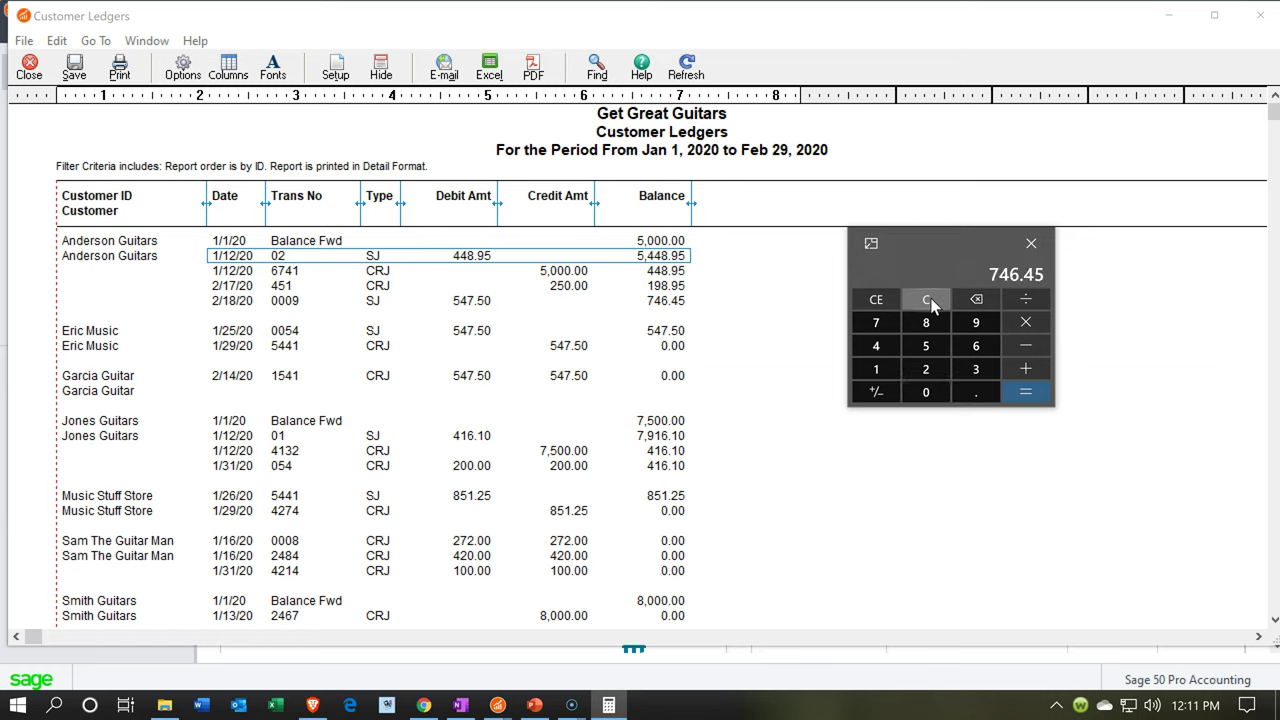